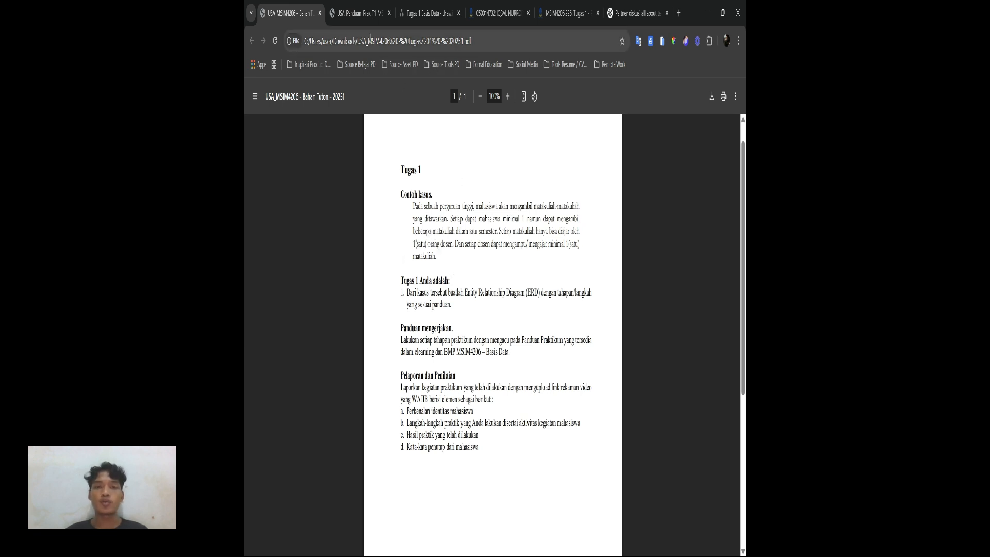
# Step: Switch to the Tugas 1 Basis Data diagram in draw.io and look over its overall layout of entities, attributes, table and relationships
pyautogui.click(430, 6)
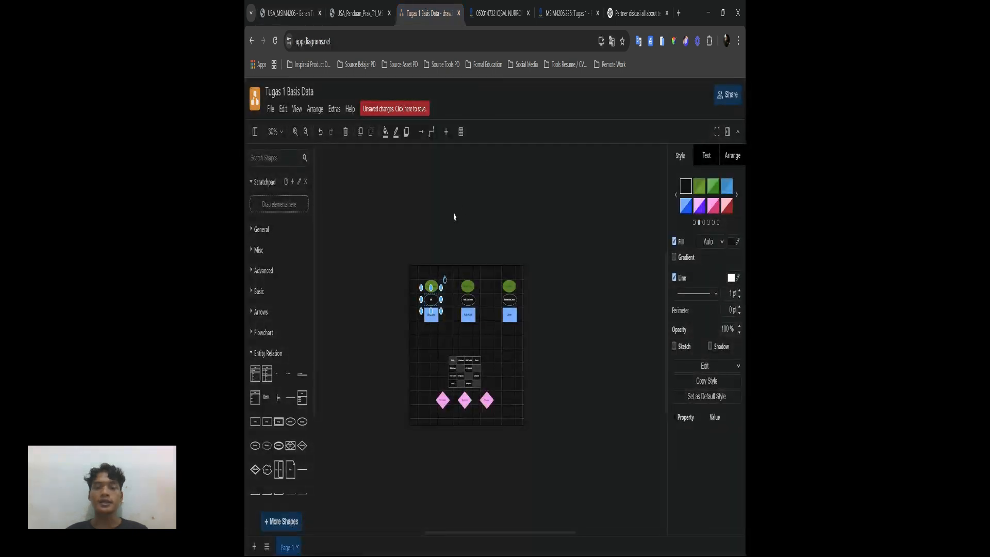
pyautogui.scroll(2, 453, 214)
pyautogui.scroll(-1, 454, 217)
pyautogui.scroll(-2, 454, 217)
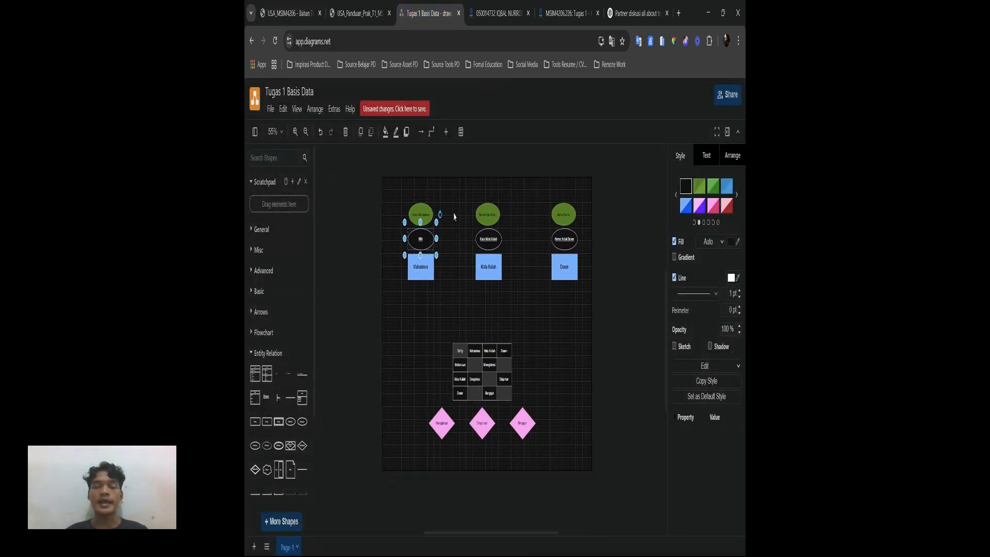
pyautogui.click(460, 212)
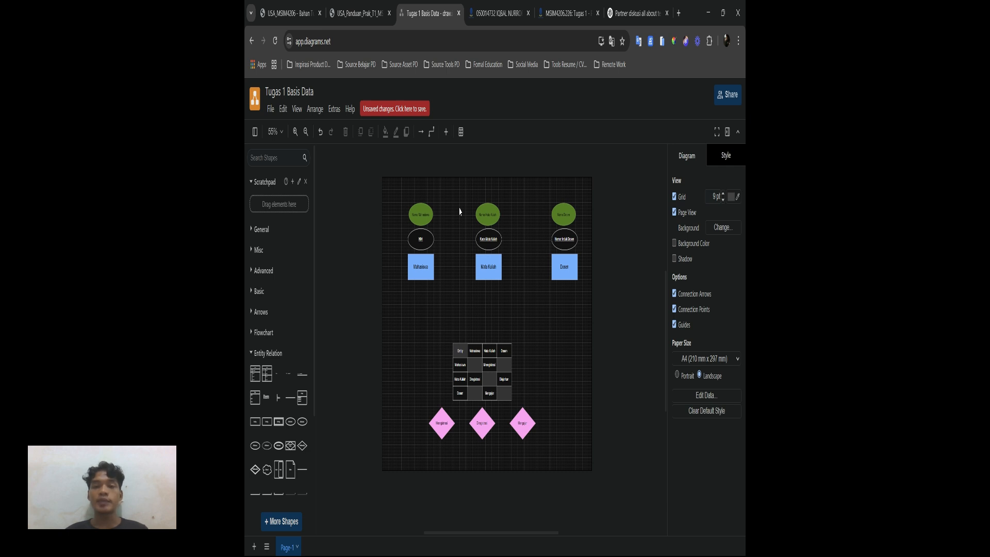
pyautogui.scroll(2, 460, 211)
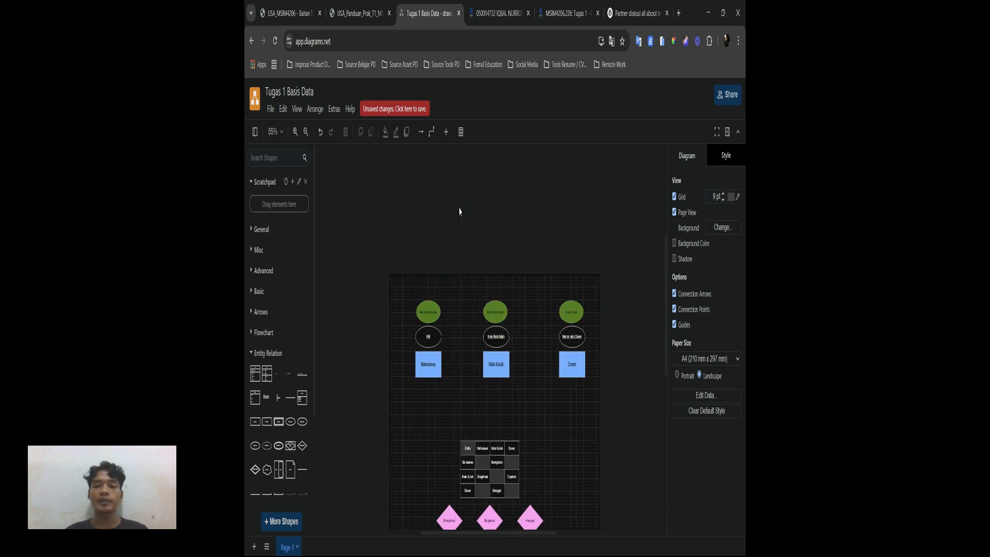
pyautogui.scroll(-1, 459, 211)
pyautogui.scroll(4, 460, 211)
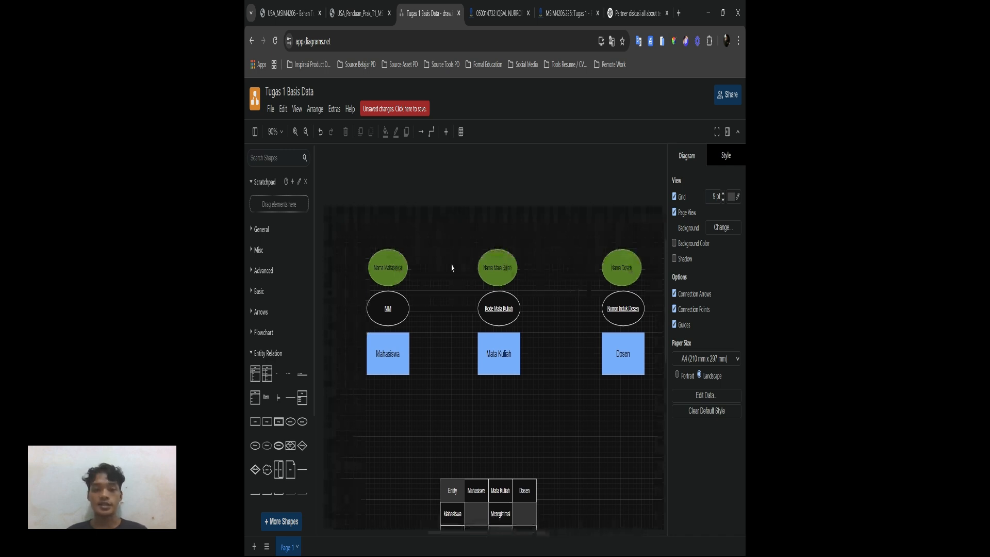
# Step: Inspect the three blue entity rectangles Mahasiswa, Mata Kuliah and Dosen one after another
pyautogui.click(391, 368)
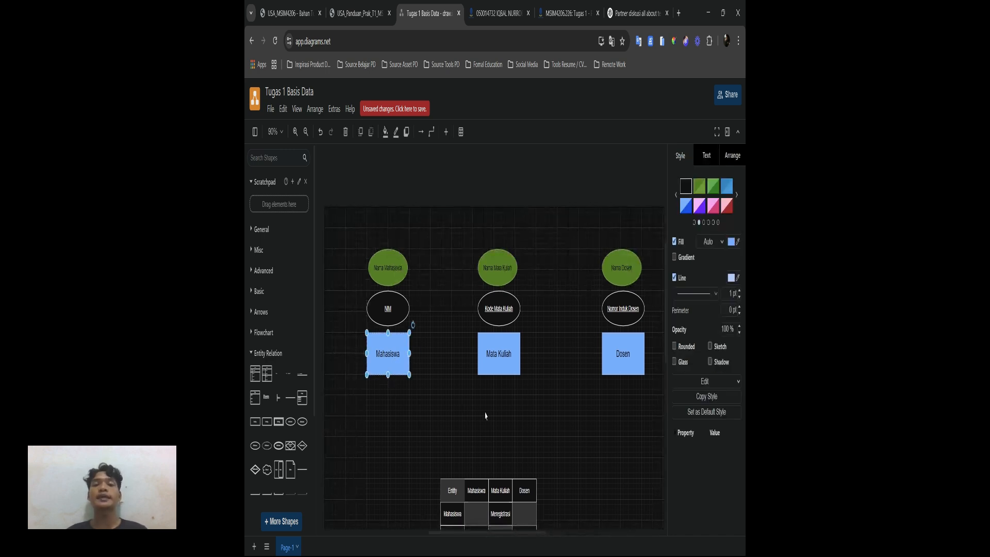
pyautogui.click(504, 365)
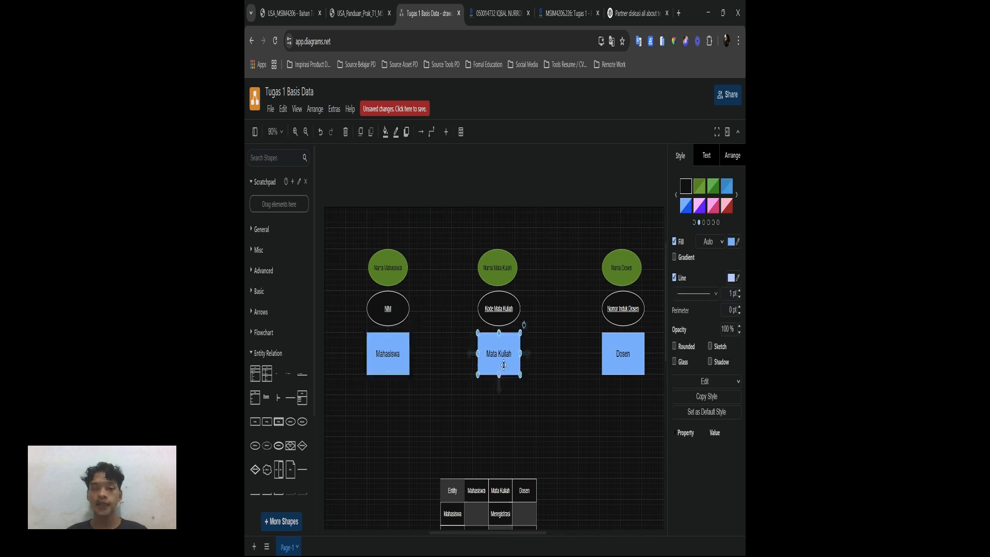
pyautogui.click(620, 361)
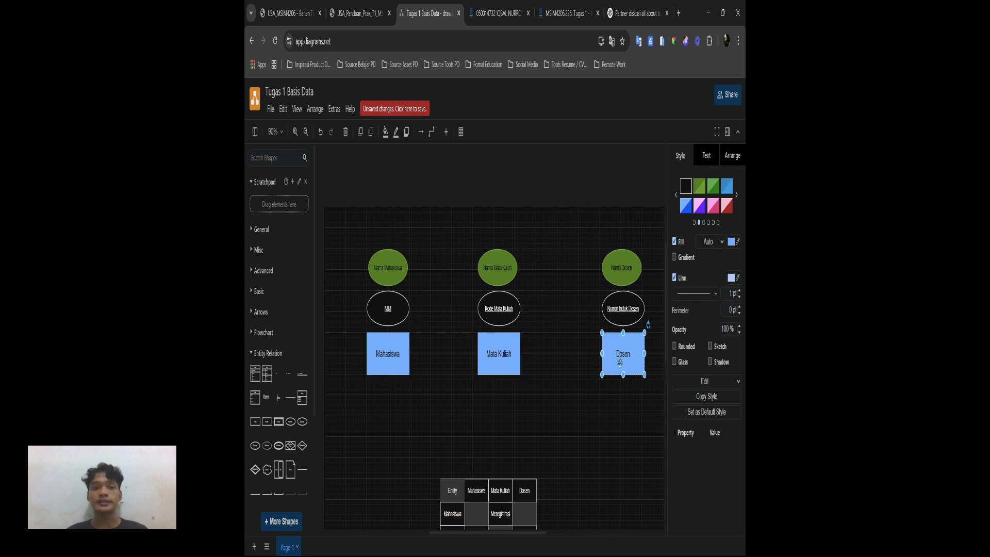
pyautogui.click(403, 355)
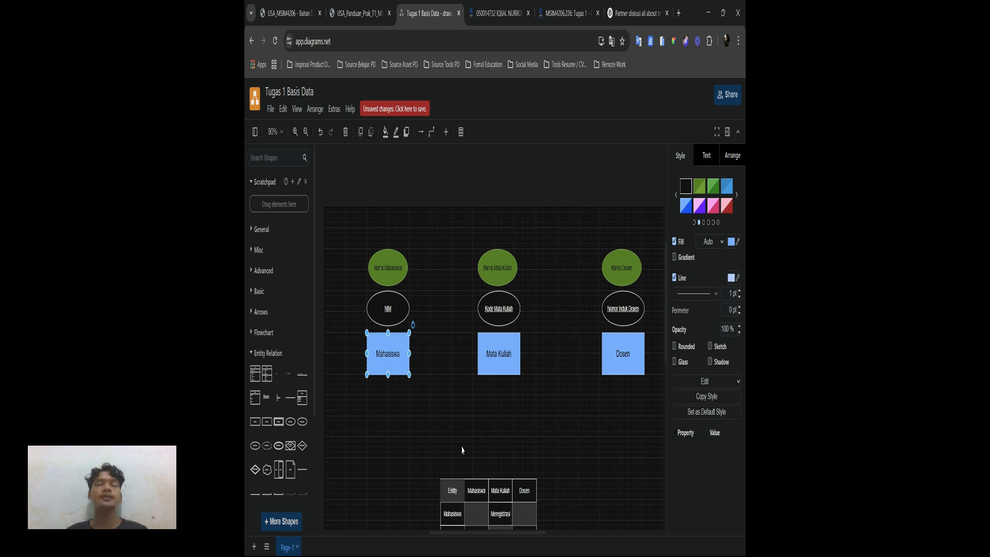
# Step: Examine the Mahasiswa entity's attributes up close, comparing the Nama Mahasiswa ellipse with the underlined NIM key
pyautogui.scroll(5, 371, 395)
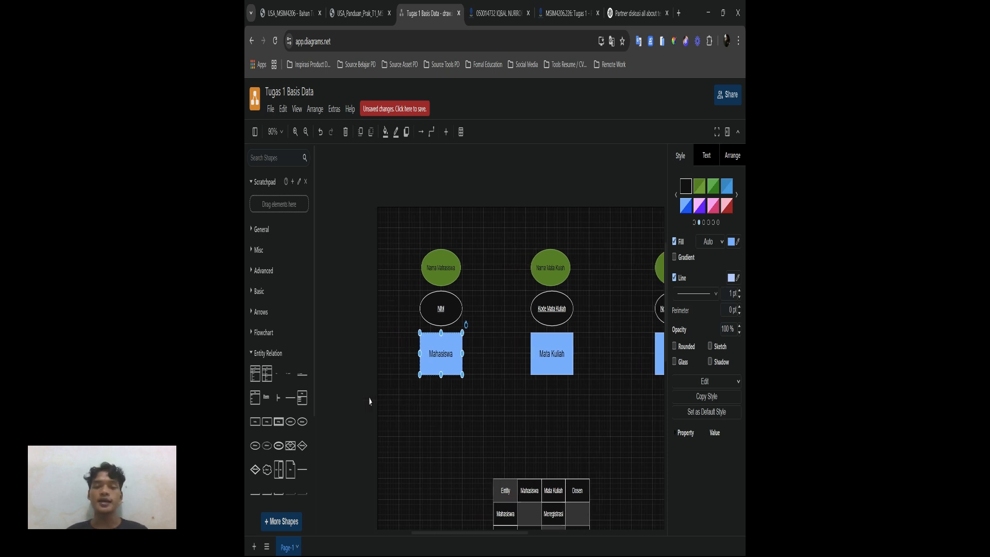
pyautogui.scroll(2, 369, 401)
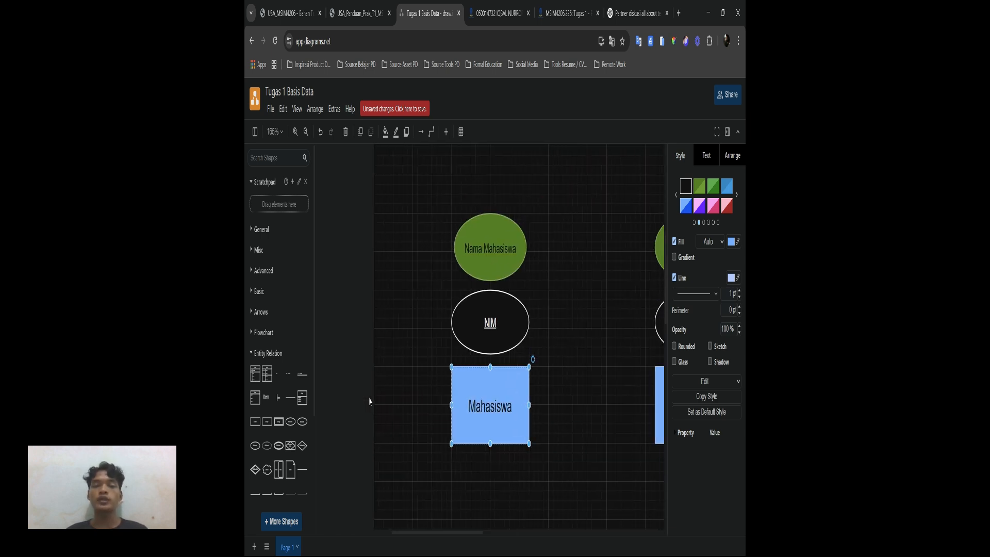
pyautogui.click(493, 245)
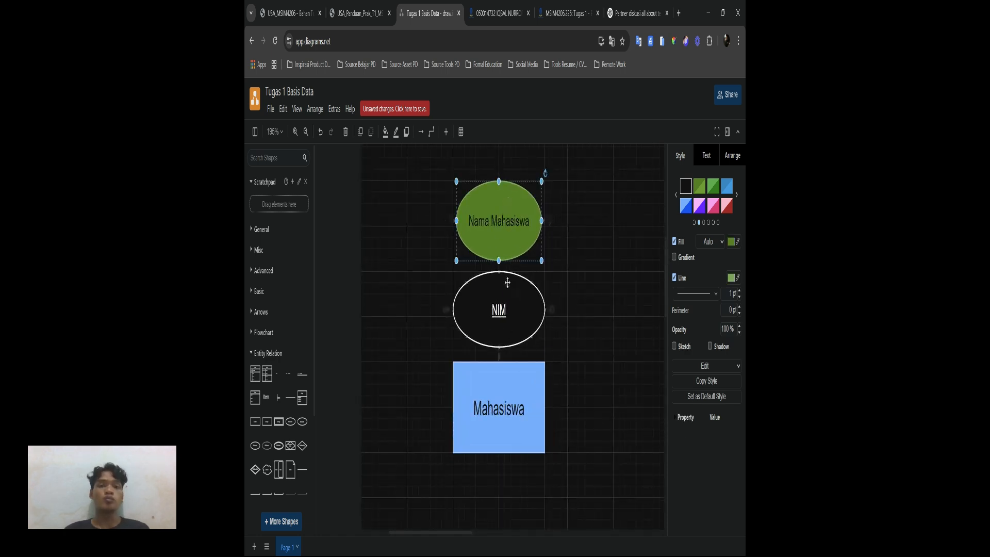
pyautogui.click(502, 333)
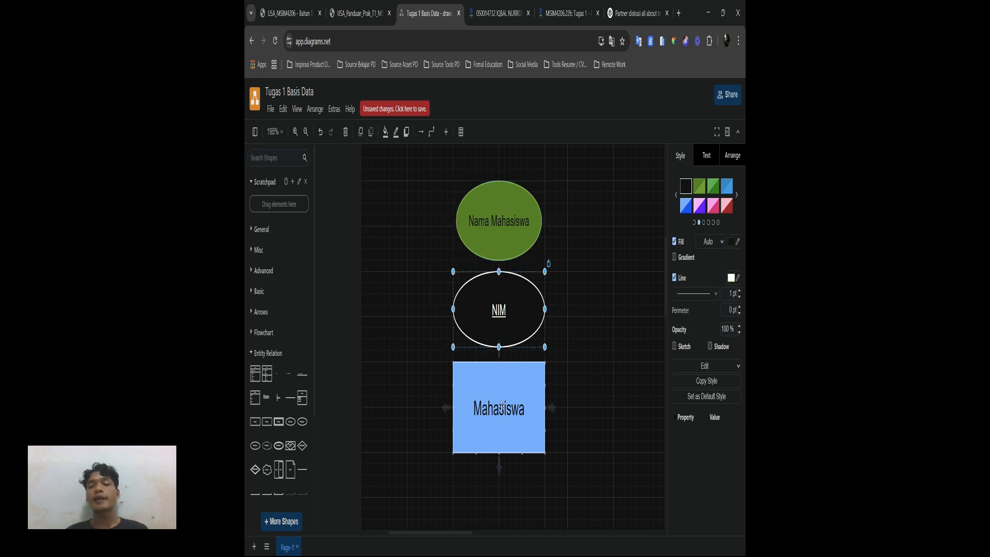
pyautogui.hscroll(1, 501, 406)
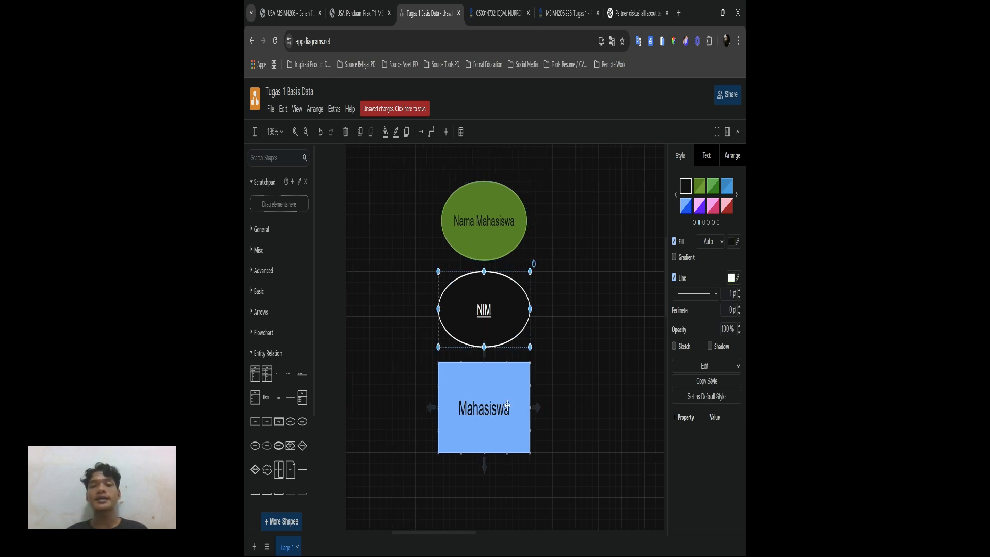
pyautogui.click(500, 223)
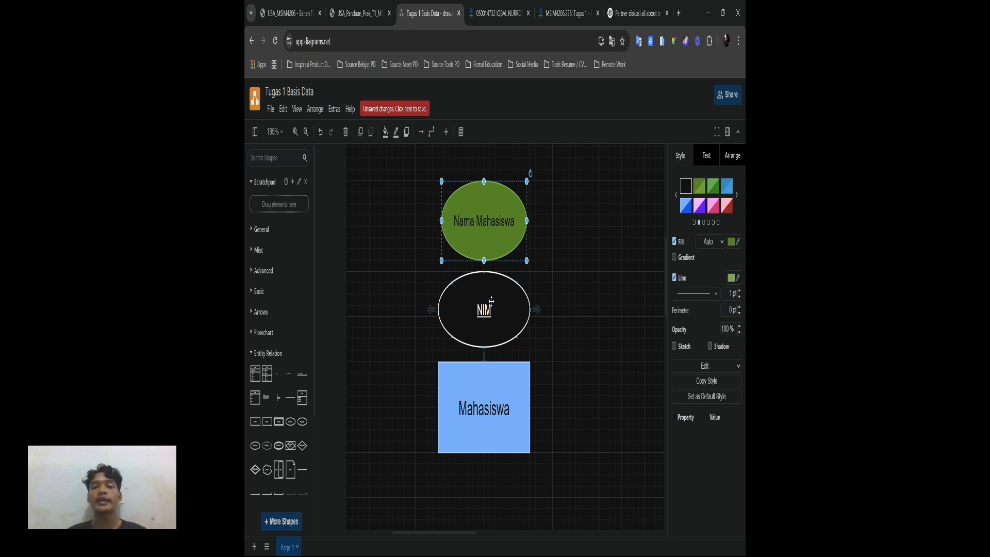
pyautogui.click(497, 323)
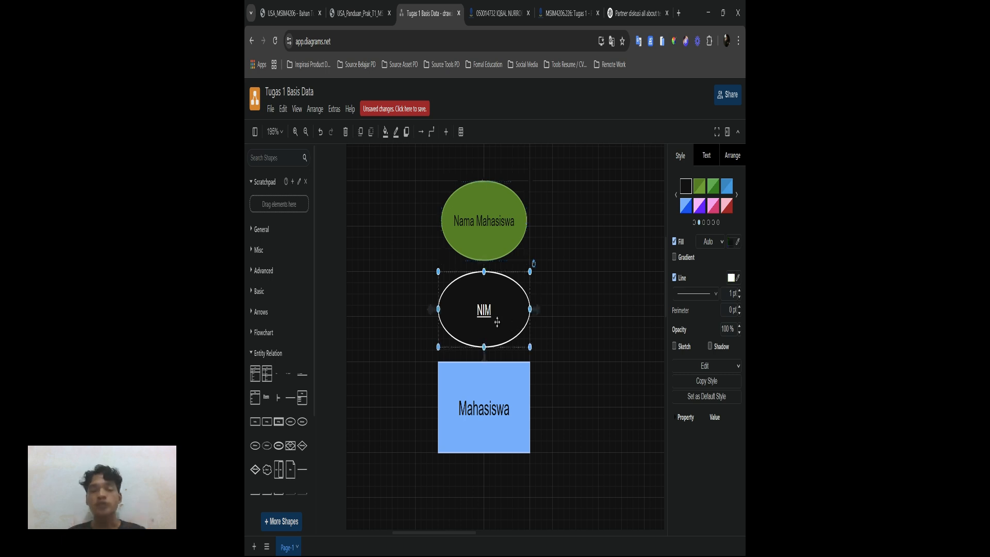
pyautogui.doubleClick(499, 231)
pyautogui.click(562, 263)
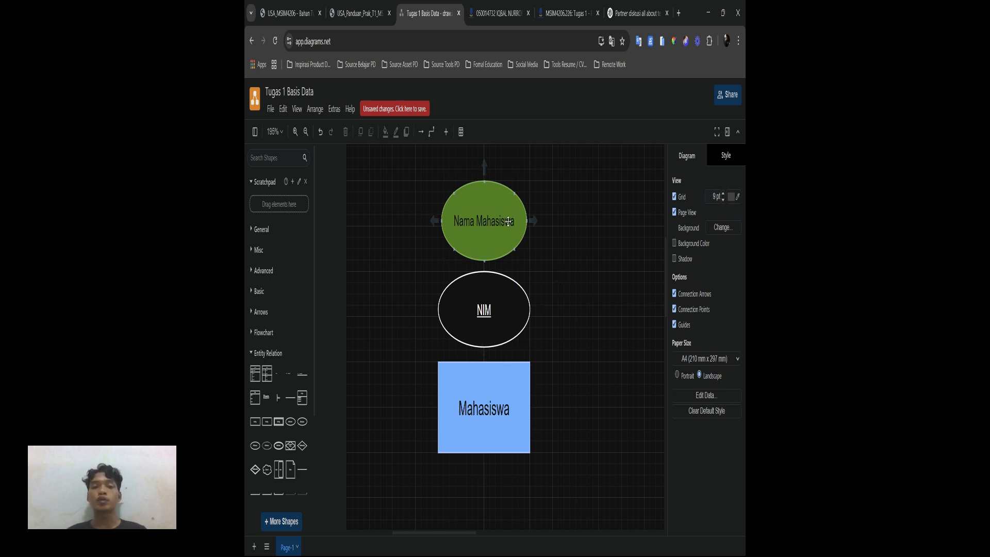
pyautogui.click(468, 299)
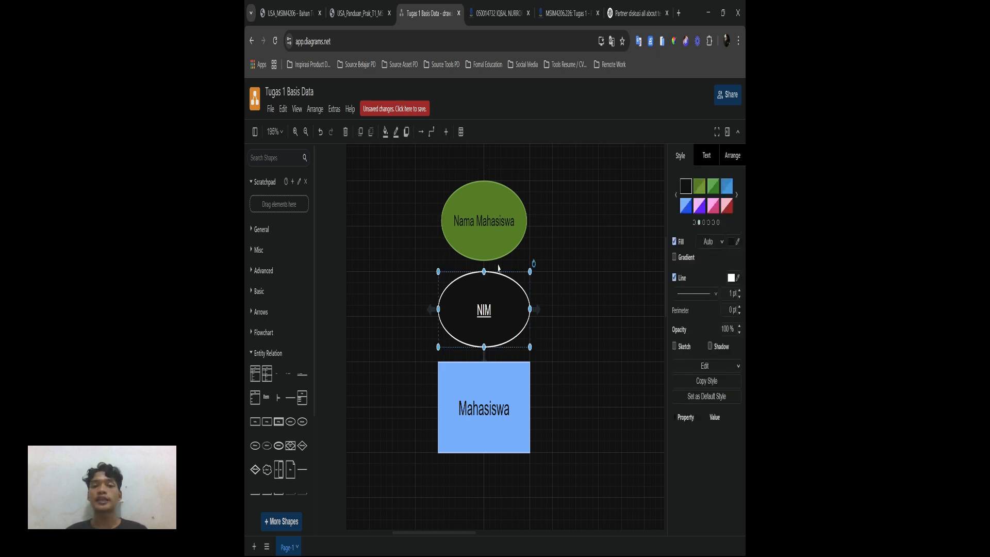
pyautogui.click(491, 230)
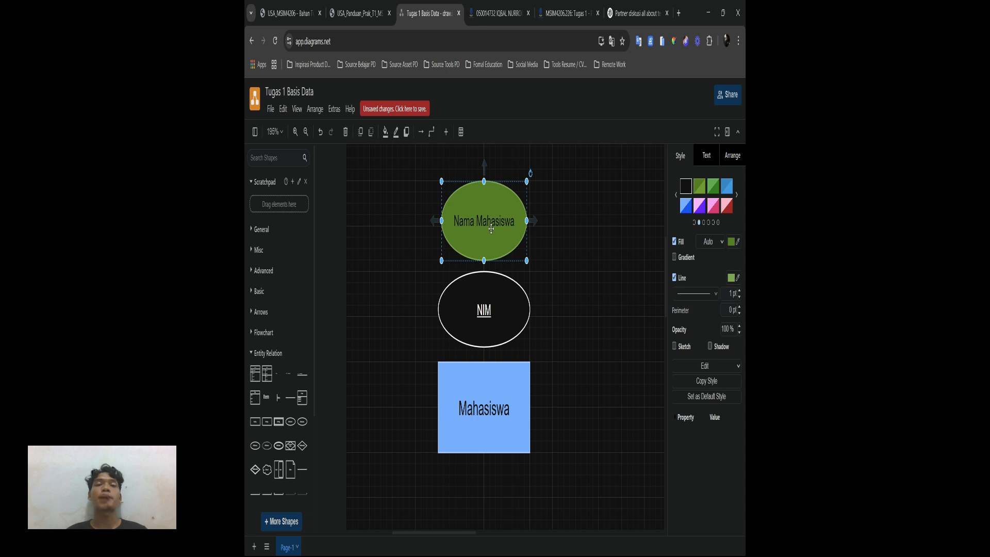
# Step: Examine the Mata Kuliah entity's name attribute and its underlined key attribute Kode Mata Kuliah
pyautogui.hscroll(8, 491, 230)
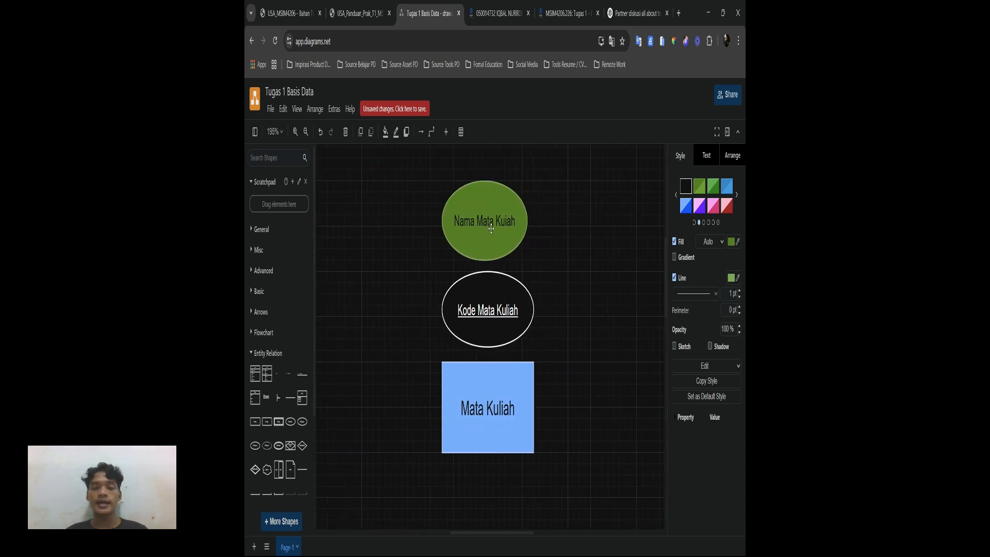
pyautogui.scroll(1, 491, 230)
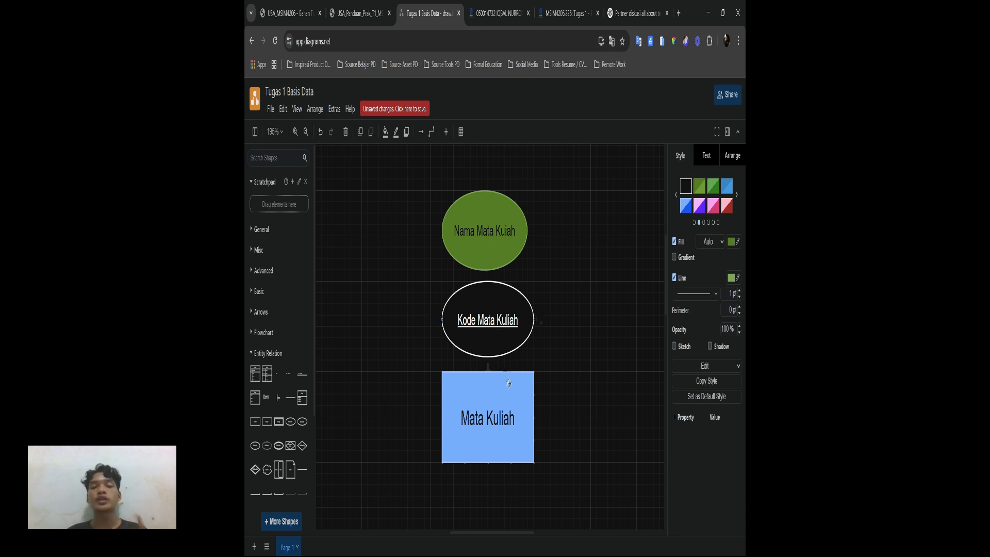
pyautogui.click(509, 340)
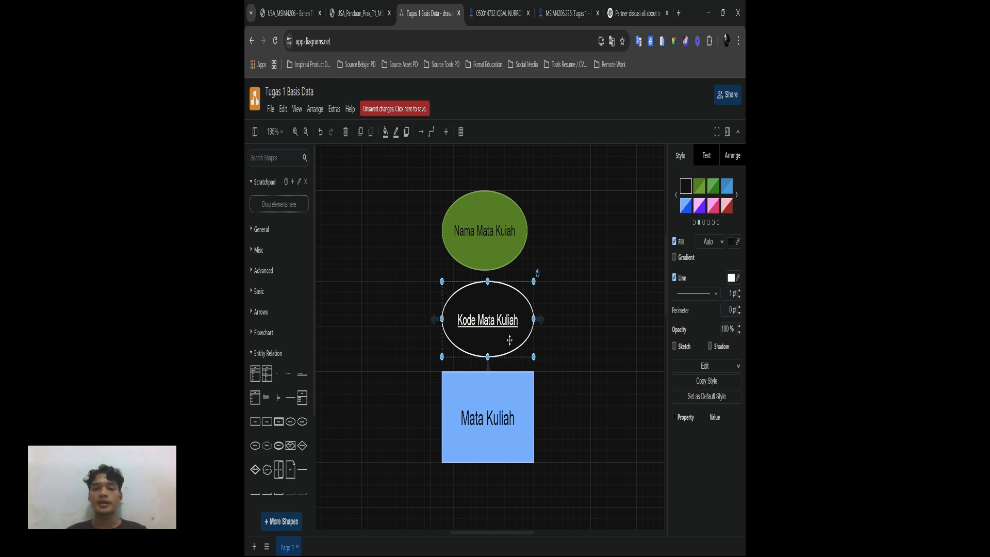
# Step: Examine the Dosen entity's attributes Nama Dosen and Nomor Induk Dosen
pyautogui.hscroll(5, 509, 340)
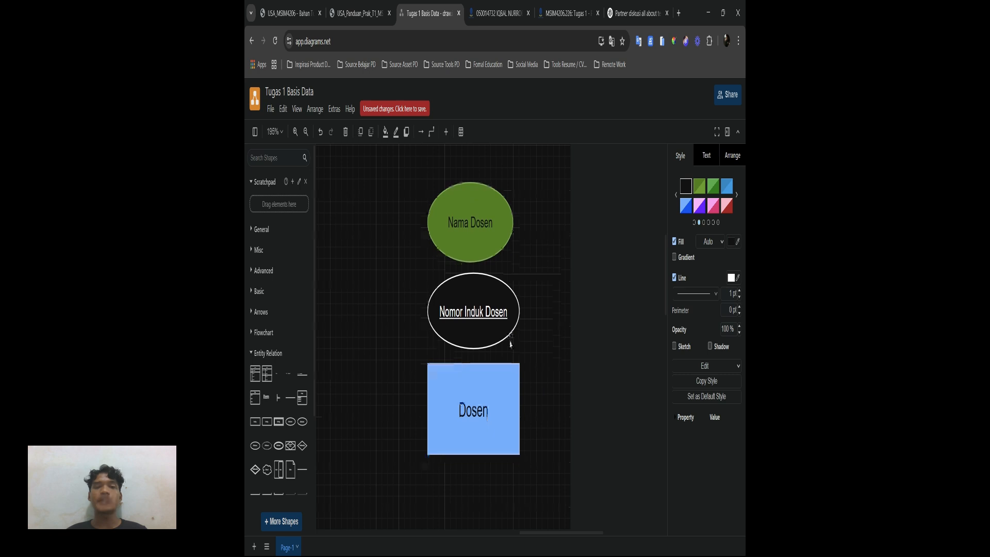
pyautogui.scroll(-1, 510, 344)
pyautogui.scroll(2, 491, 356)
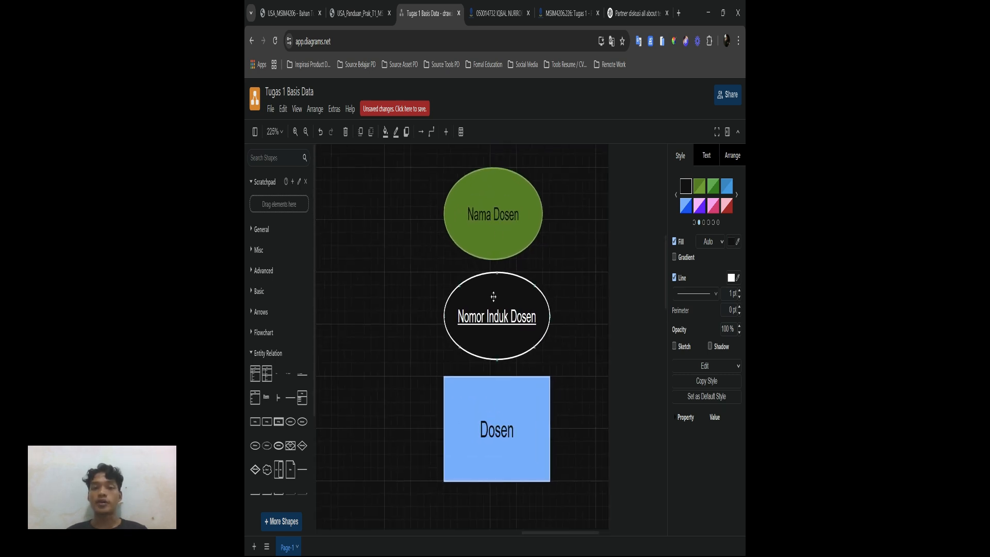
pyautogui.click(494, 217)
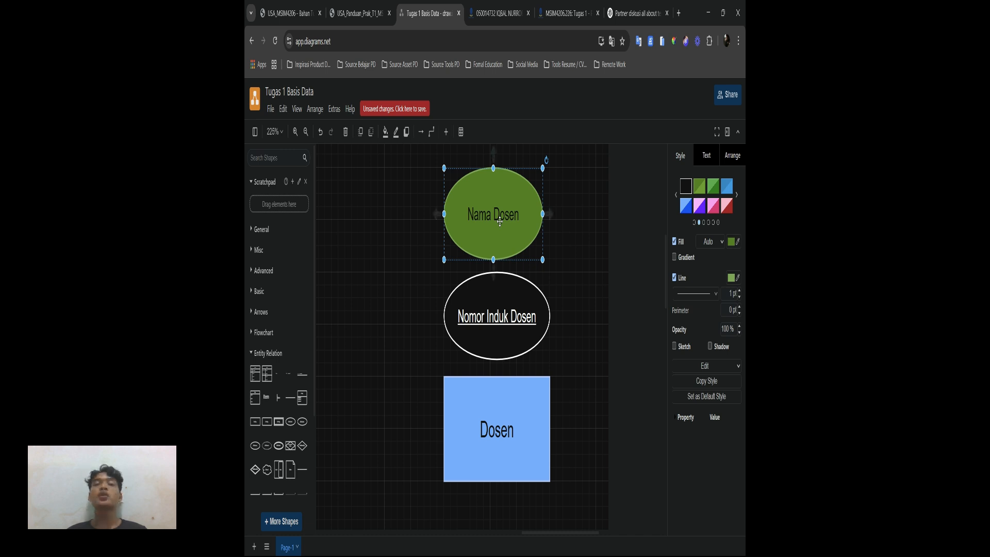
pyautogui.click(490, 303)
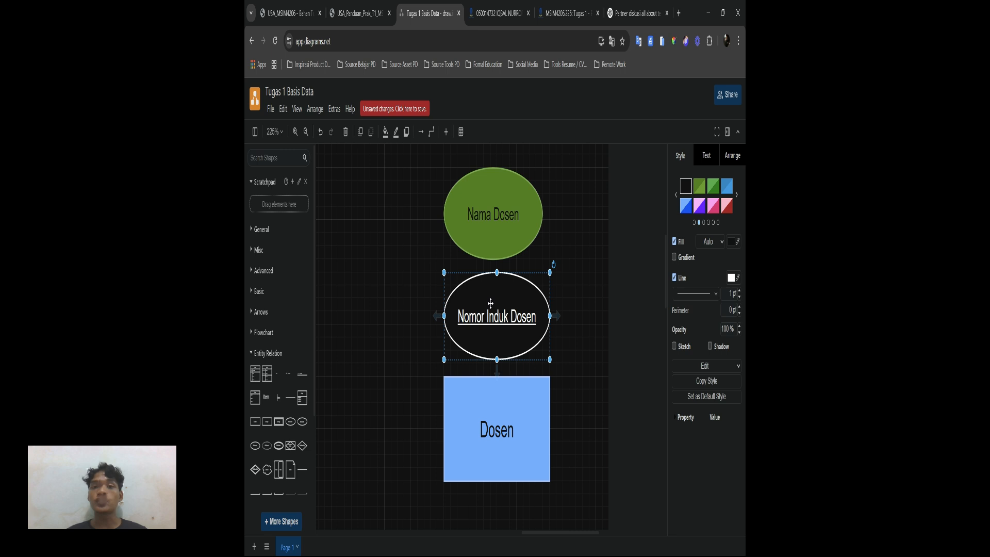
pyautogui.click(512, 226)
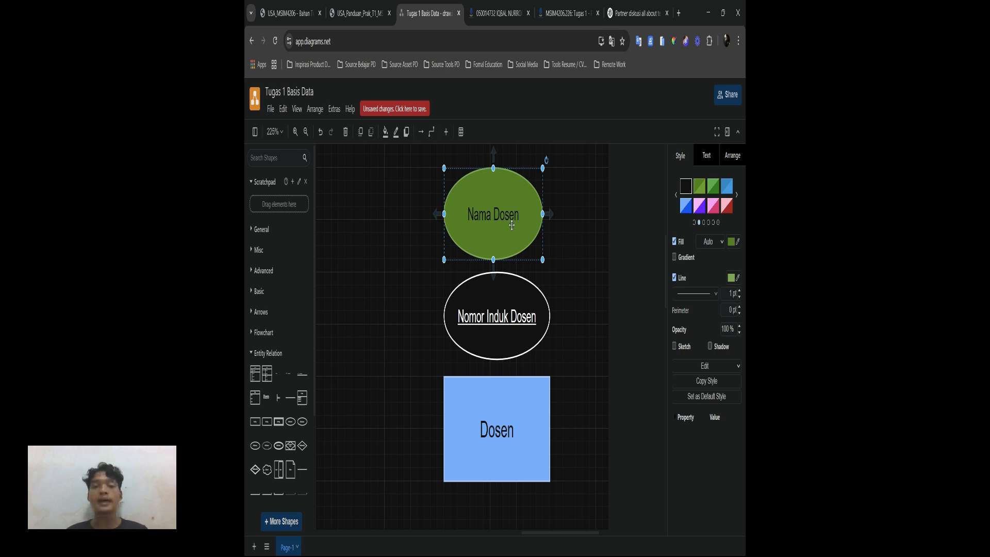
pyautogui.click(517, 295)
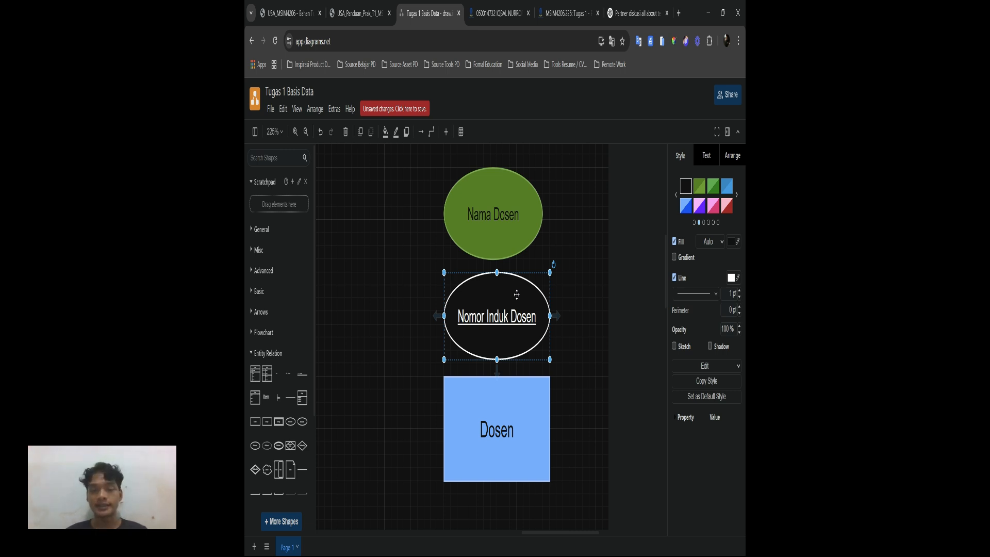
# Step: Examine the entity relationship table below the entities, bringing its Mahasiswa, Mata Kuliah and Dosen rows fully into view
pyautogui.scroll(-3, 491, 211)
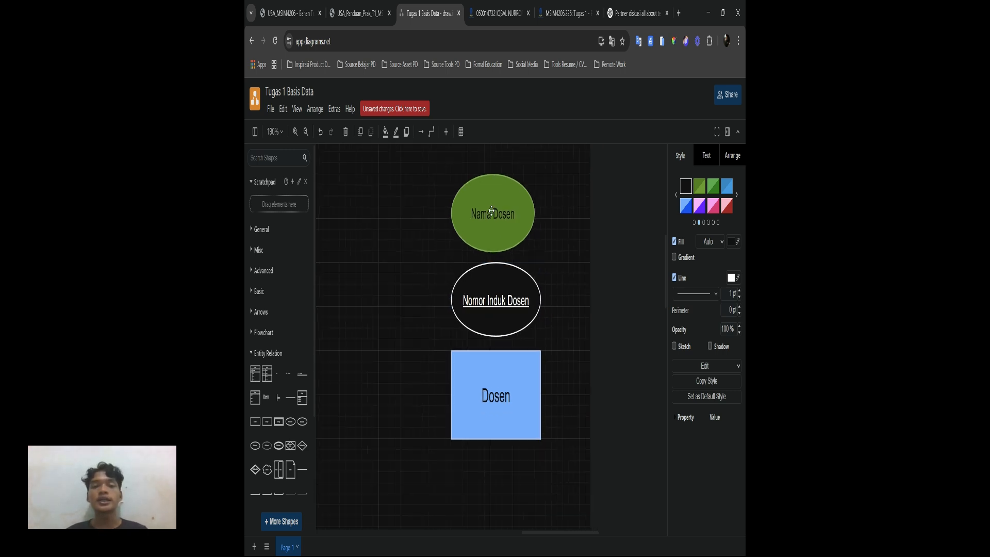
pyautogui.scroll(-4, 492, 211)
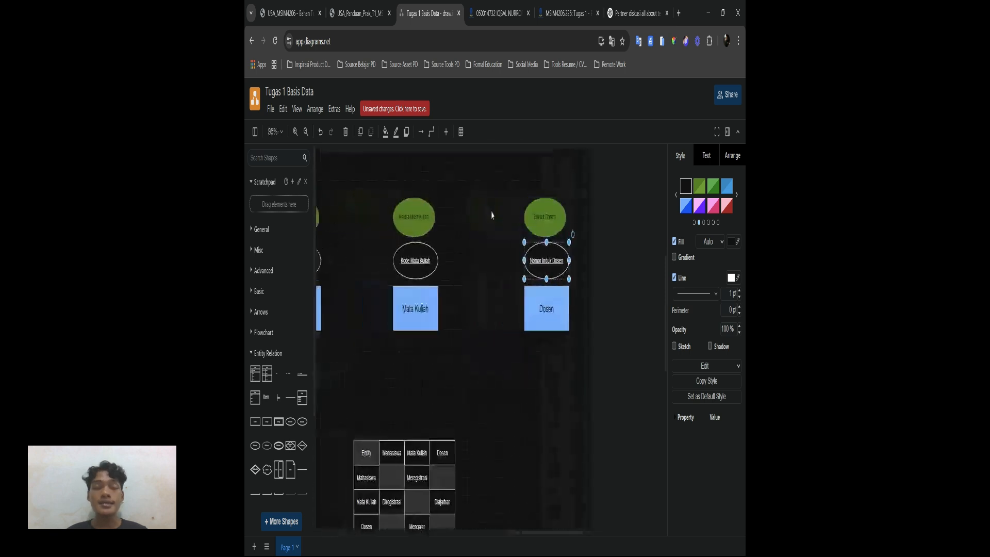
pyautogui.scroll(-5, 491, 216)
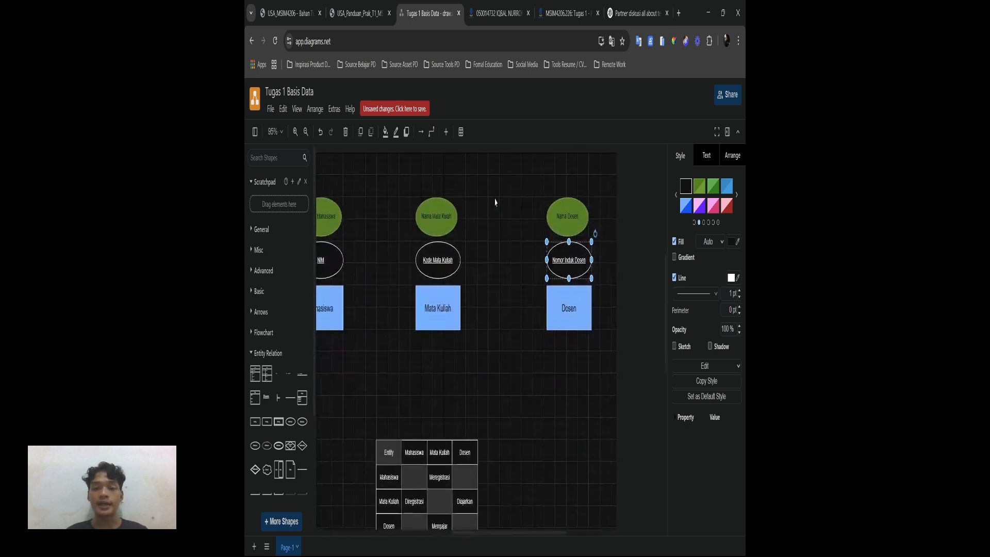
pyautogui.scroll(1, 495, 202)
pyautogui.scroll(-3, 496, 199)
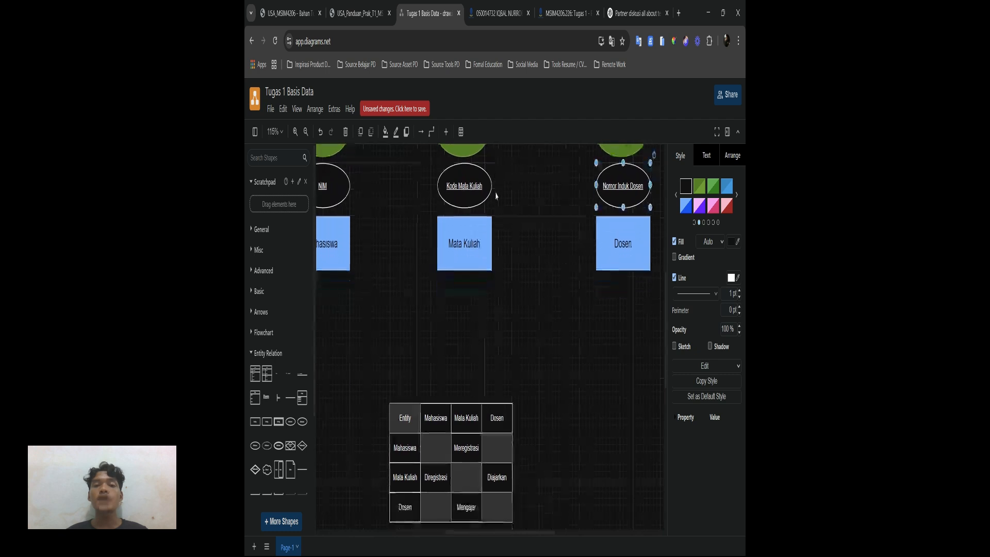
pyautogui.scroll(3, 496, 196)
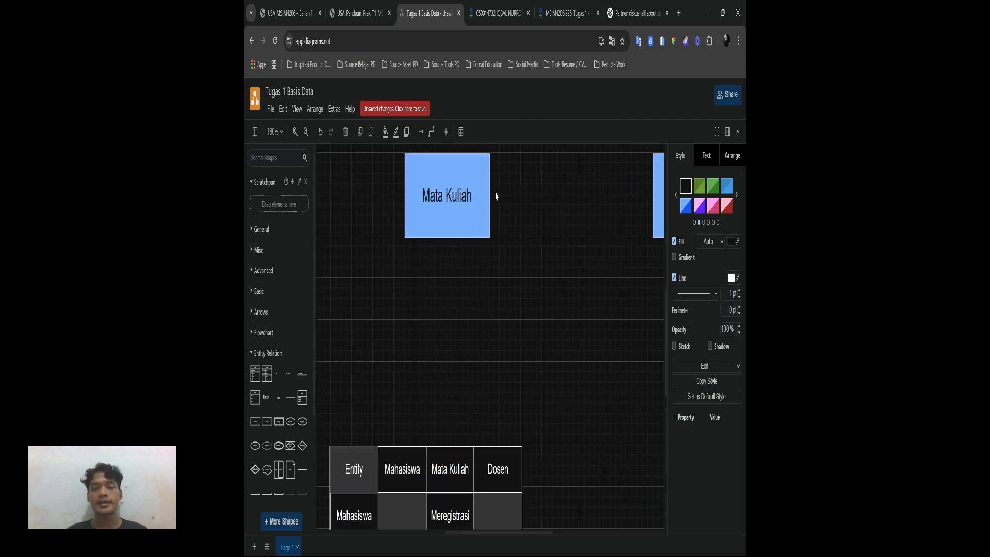
pyautogui.scroll(-5, 496, 196)
pyautogui.scroll(2, 495, 195)
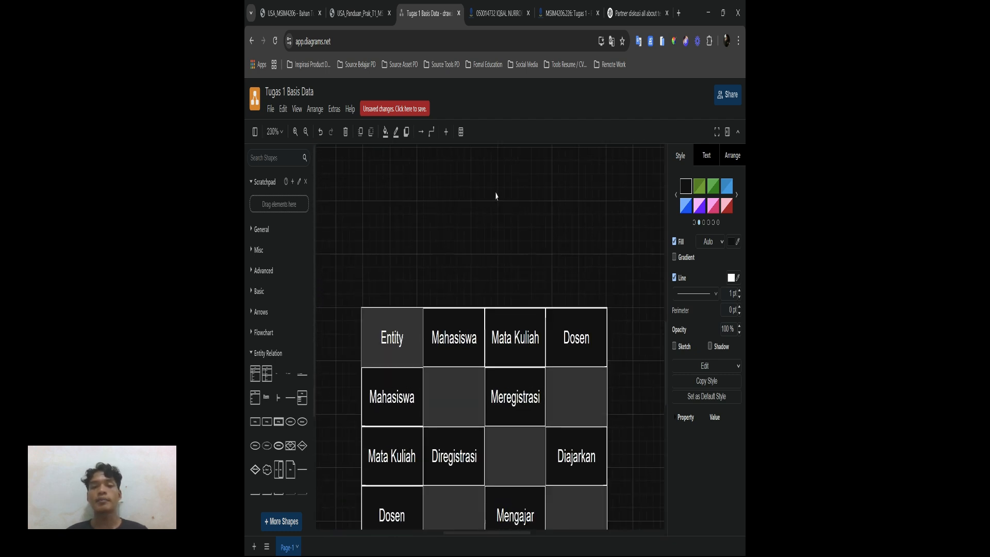
pyautogui.click(496, 380)
pyautogui.scroll(-3, 499, 379)
pyautogui.moveTo(498, 380); pyautogui.dragTo(493, 304)
pyautogui.scroll(3, 493, 304)
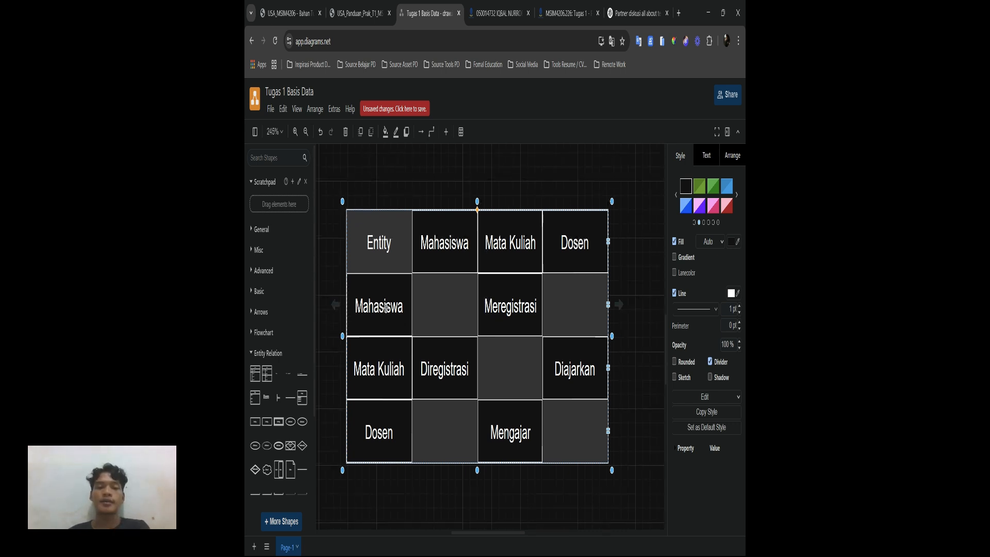
# Step: Examine the Mahasiswa row of the relationship table, including its Meregistrasi relationship under Mata Kuliah
pyautogui.click(386, 308)
pyautogui.click(386, 308)
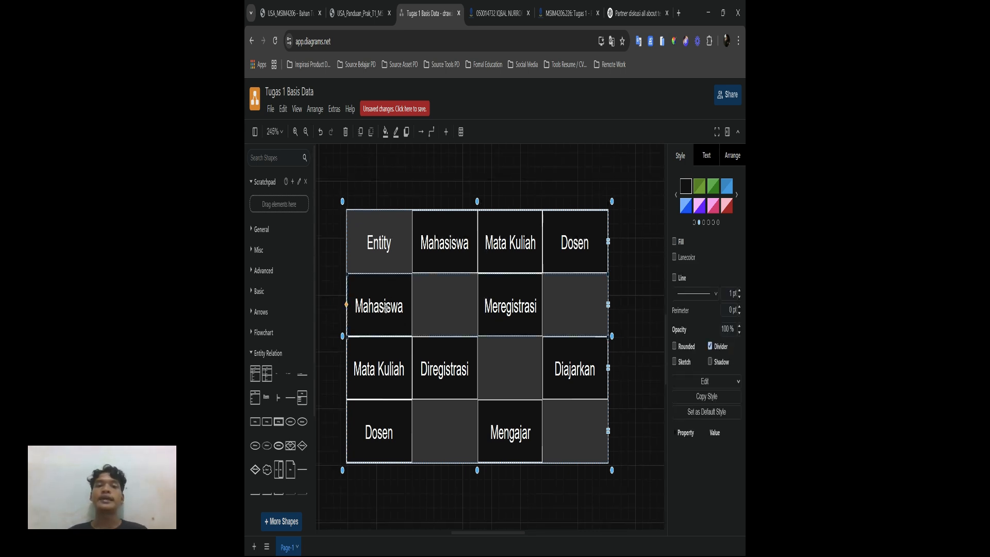
pyautogui.click(431, 305)
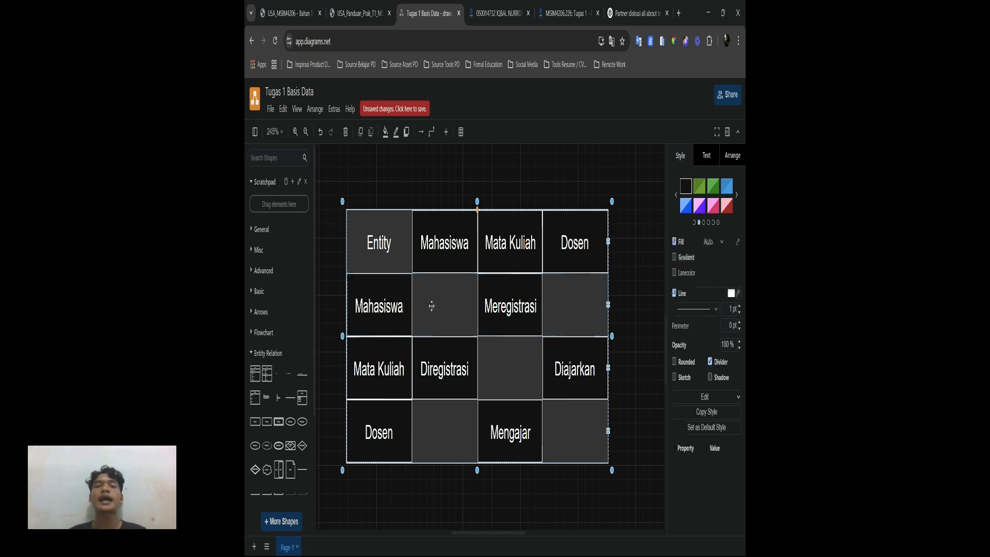
pyautogui.click(398, 313)
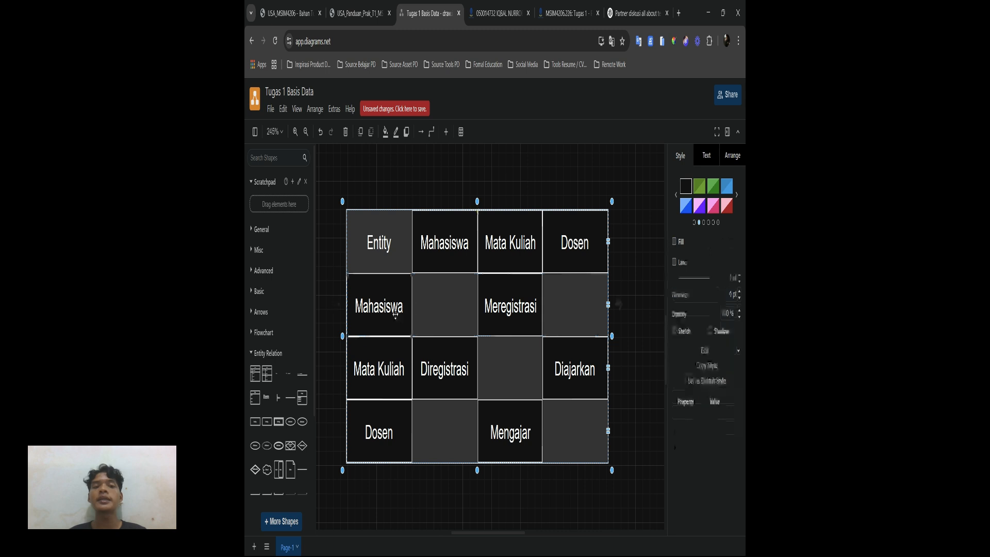
pyautogui.click(509, 298)
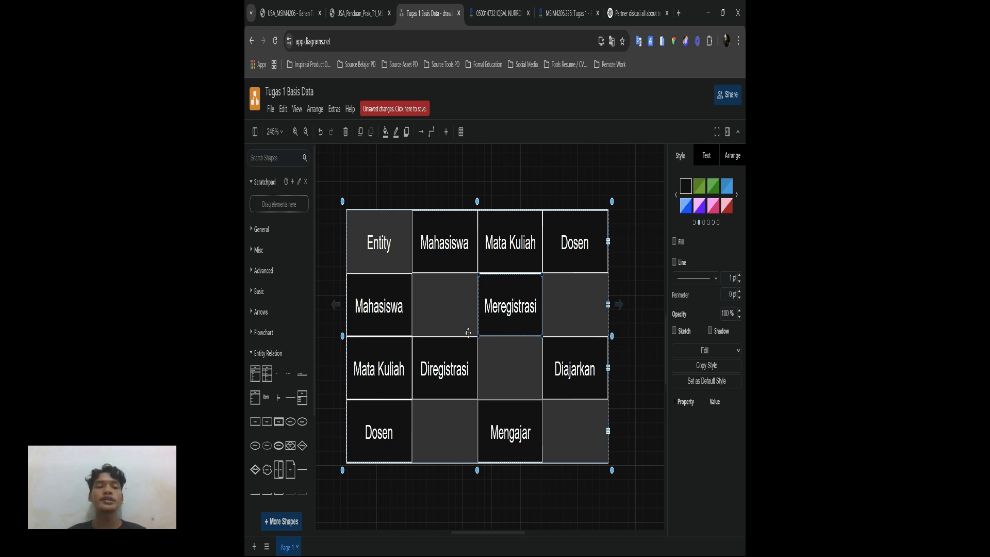
# Step: Examine the Mata Kuliah row of the relationship table with its Diregistrasi and Diajarkan relationships
pyautogui.click(384, 382)
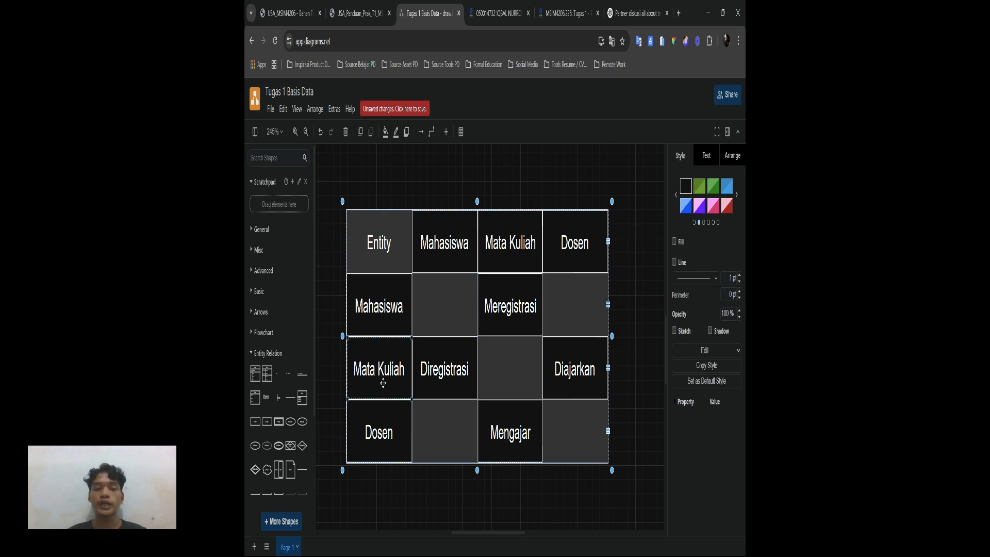
pyautogui.click(449, 368)
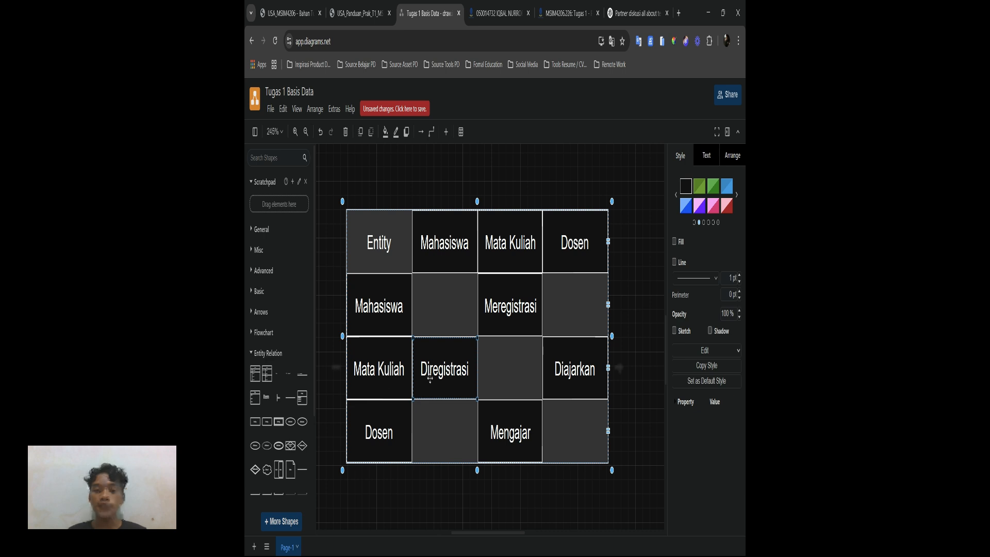
pyautogui.click(367, 377)
pyautogui.click(553, 378)
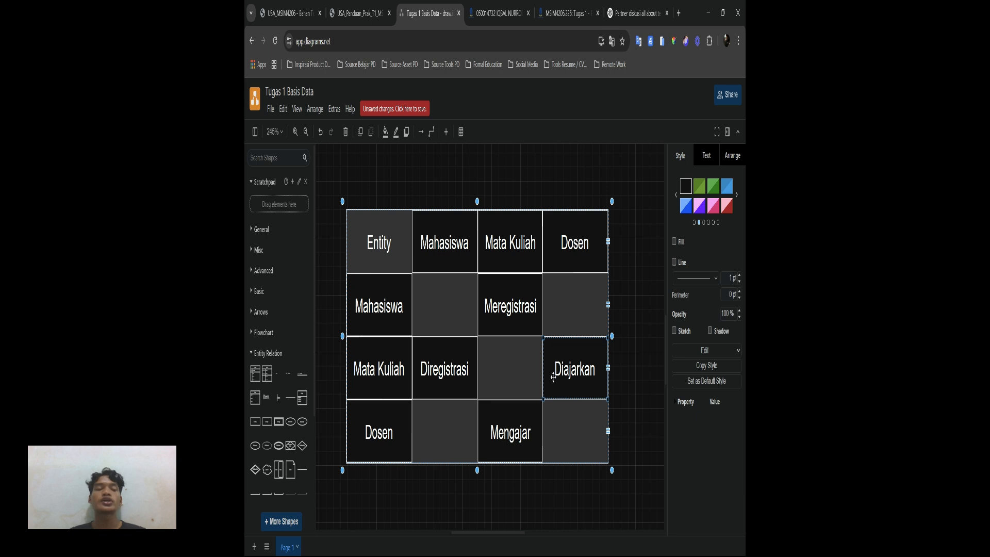
pyautogui.doubleClick(387, 384)
pyautogui.press('Escape')
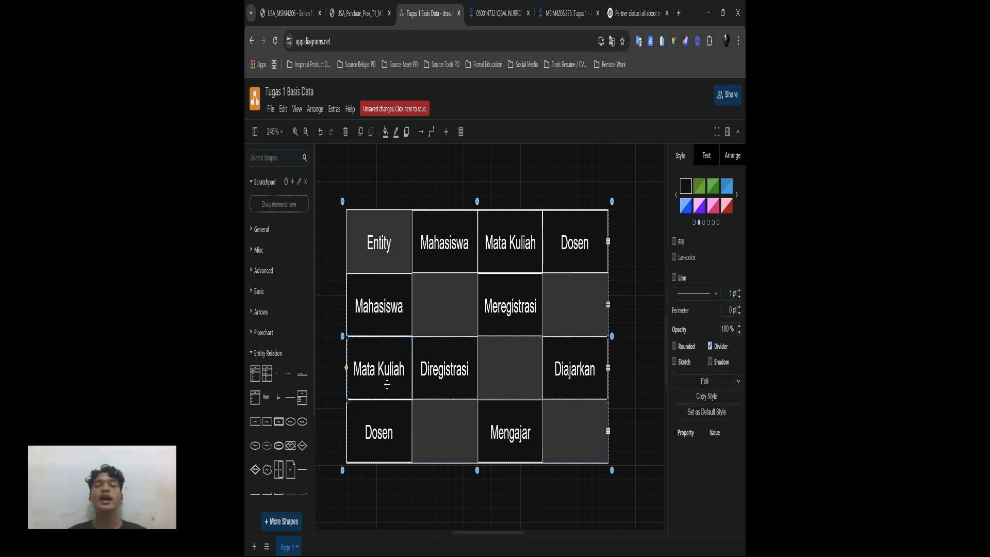
pyautogui.click(578, 370)
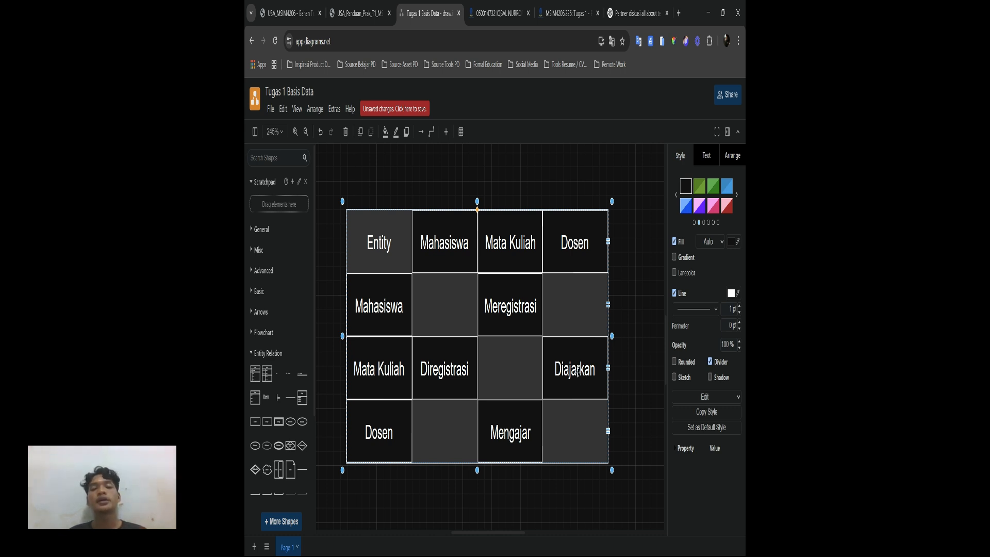
# Step: Examine the Dosen row of the relationship table and its Mengajar relationship under Mata Kuliah
pyautogui.click(383, 441)
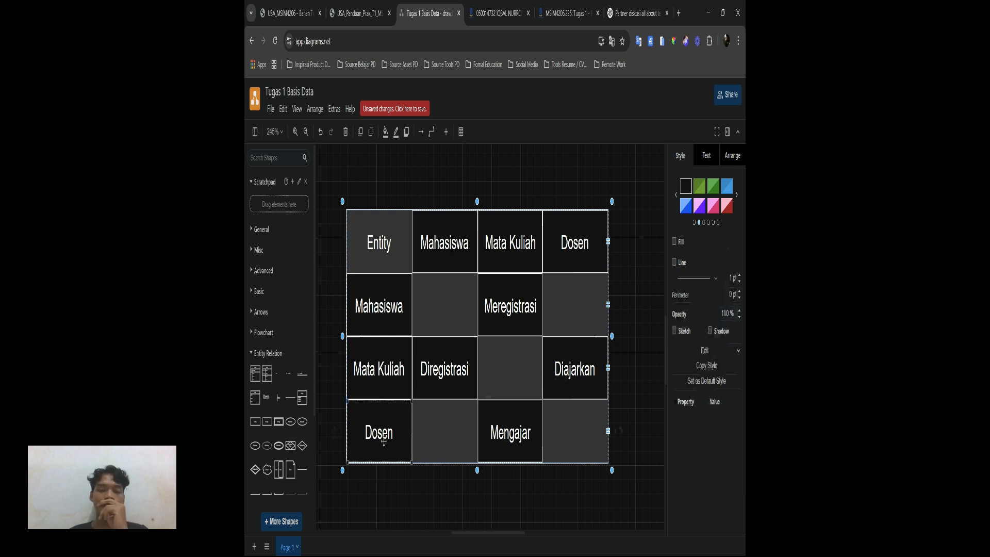
pyautogui.click(512, 442)
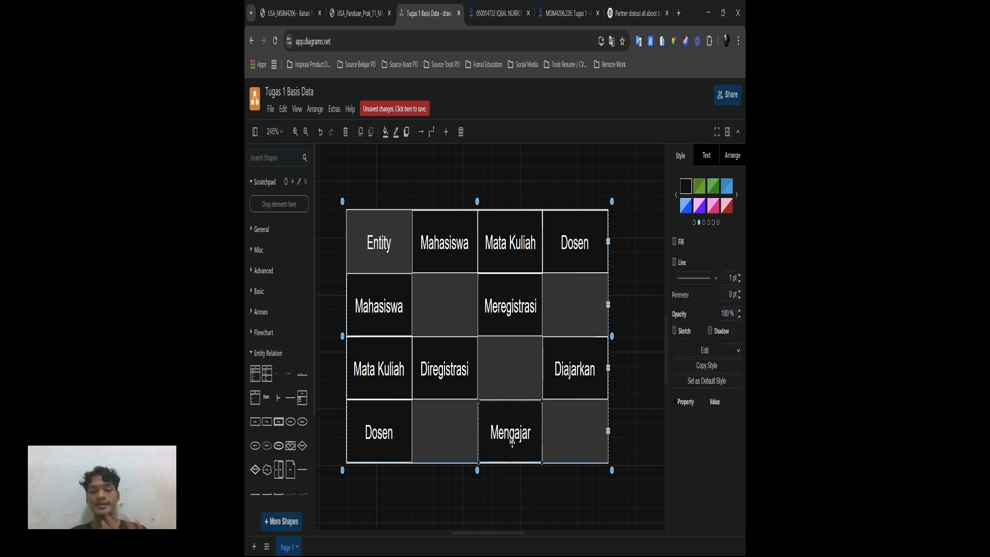
pyautogui.click(388, 455)
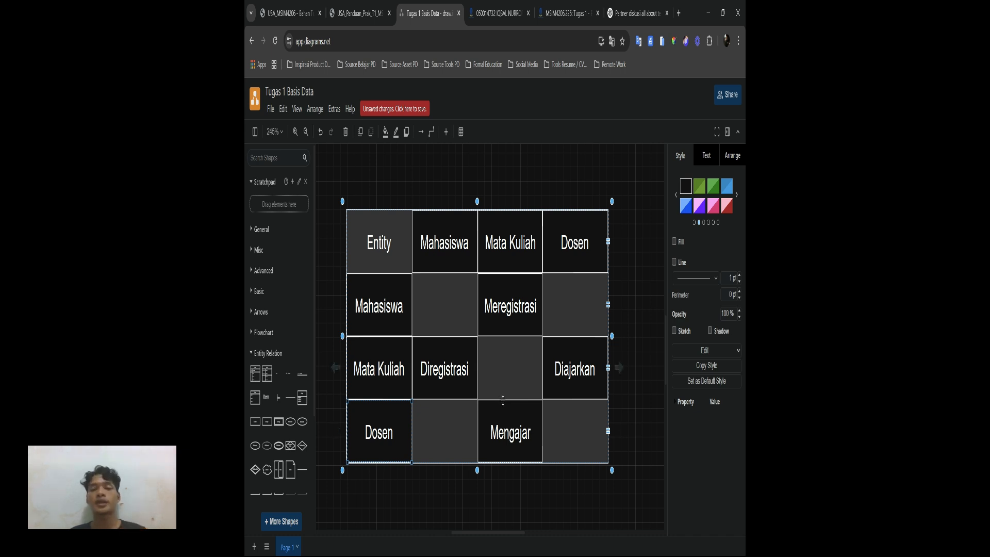
# Step: Examine the Meregistrasi, Diregistrasi and Mengajar relationship diamonds up close and against the entities and relationship table
pyautogui.keyDown('ctrl'); pyautogui.scroll(-4, 503, 401); pyautogui.keyUp('ctrl')
pyautogui.scroll(-4, 503, 400)
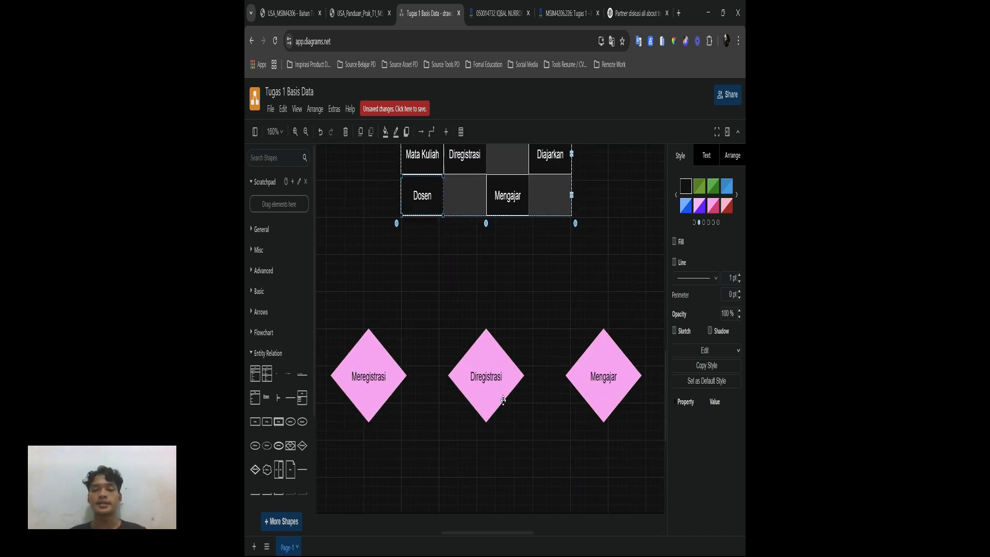
pyautogui.scroll(-4, 503, 400)
pyautogui.keyDown('ctrl'); pyautogui.scroll(1, 503, 405); pyautogui.keyUp('ctrl')
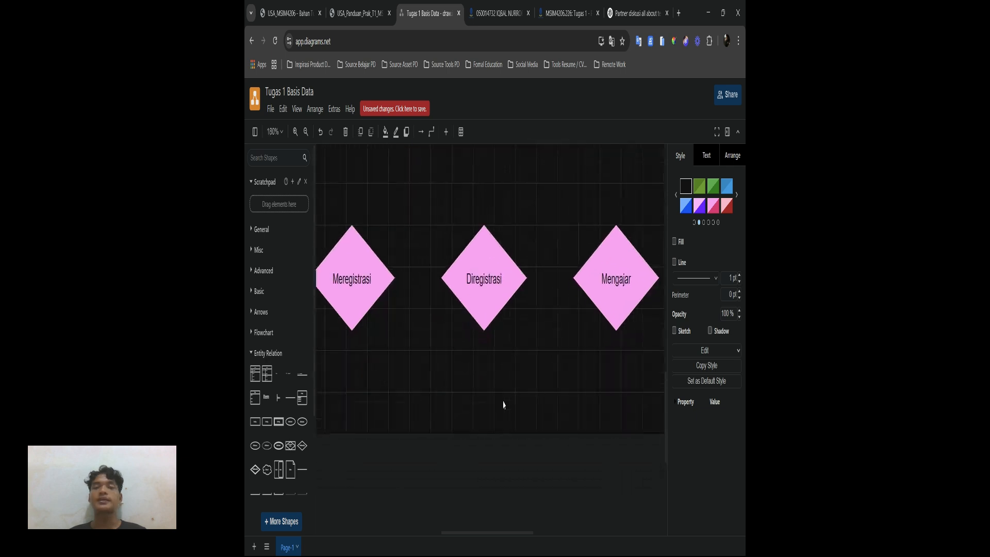
pyautogui.keyDown('ctrl'); pyautogui.scroll(-3, 504, 405); pyautogui.keyUp('ctrl')
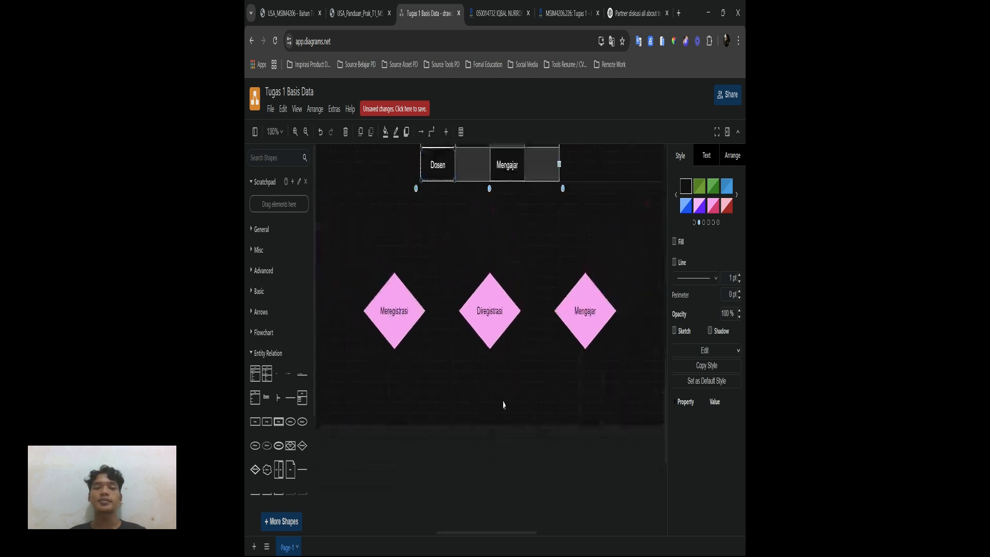
pyautogui.keyDown('ctrl'); pyautogui.scroll(3, 504, 405); pyautogui.keyUp('ctrl')
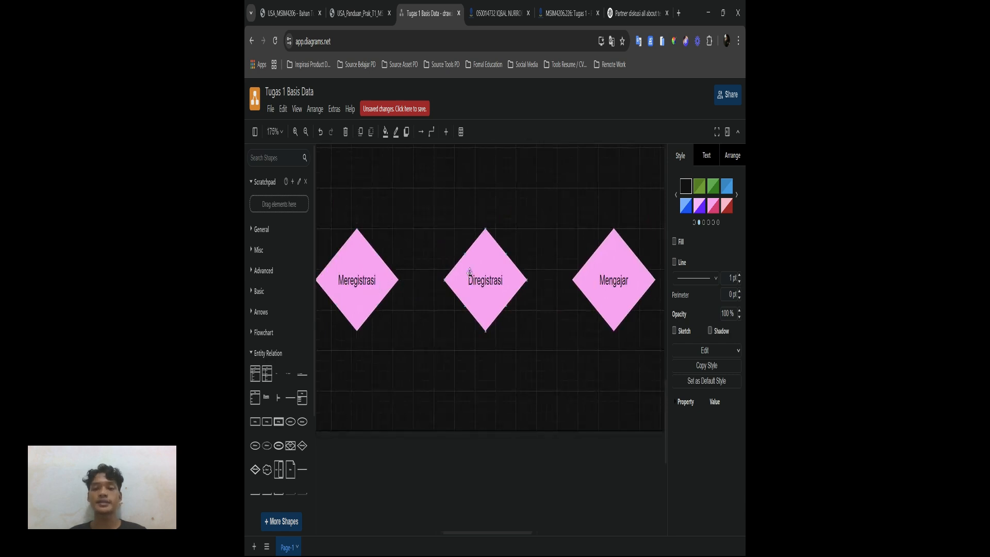
pyautogui.moveTo(471, 272)
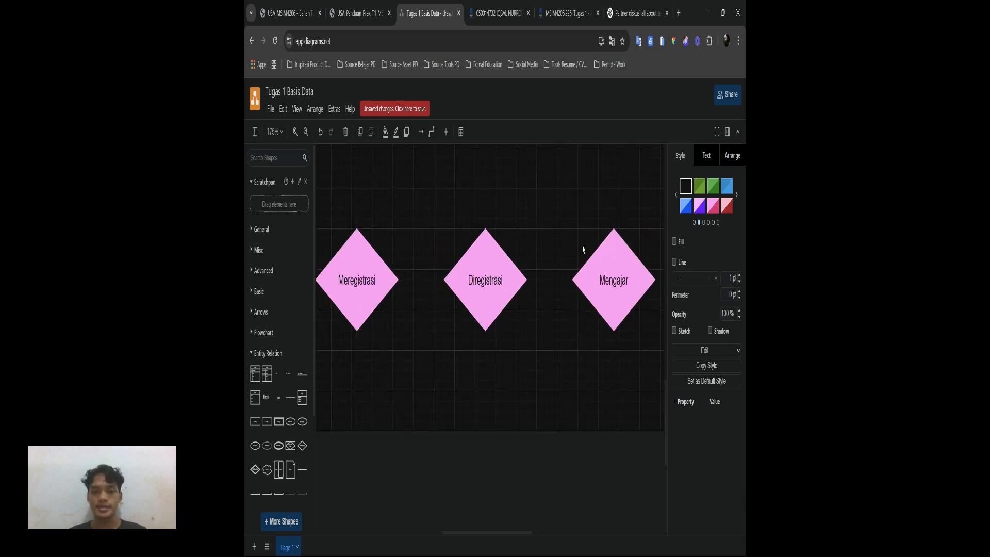
pyautogui.scroll(-2, 615, 282)
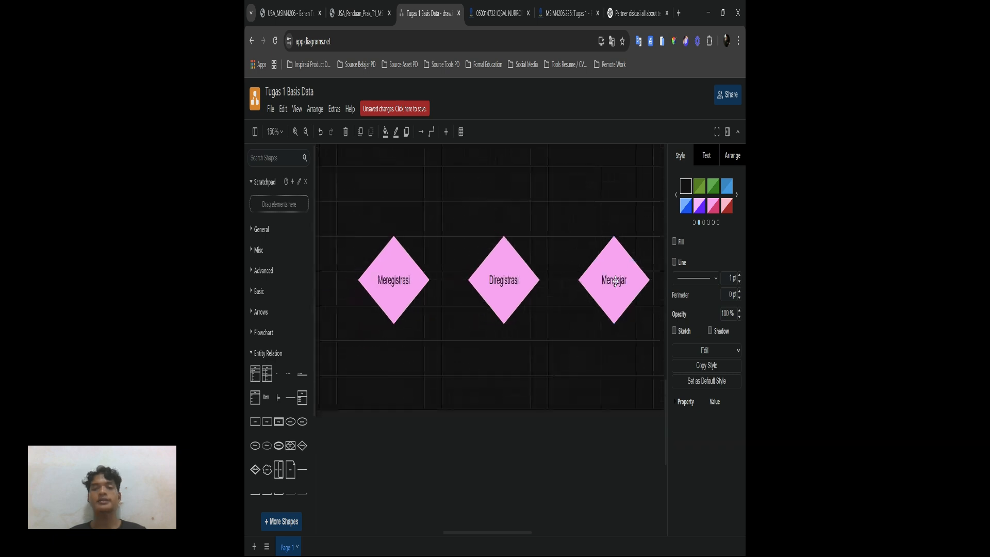
pyautogui.hscroll(2, 616, 281)
pyautogui.scroll(-3, 616, 280)
pyautogui.scroll(3, 617, 280)
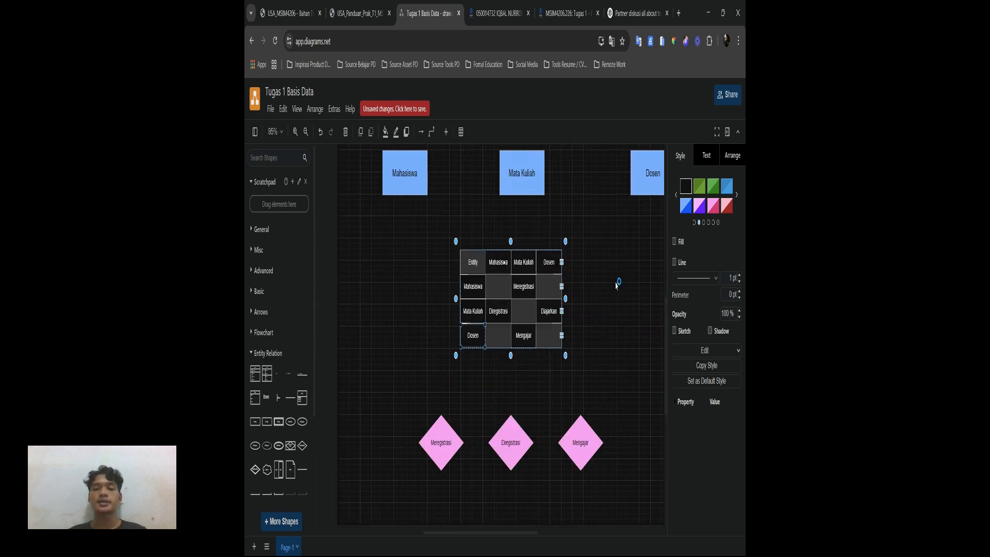
pyautogui.hscroll(2, 559, 304)
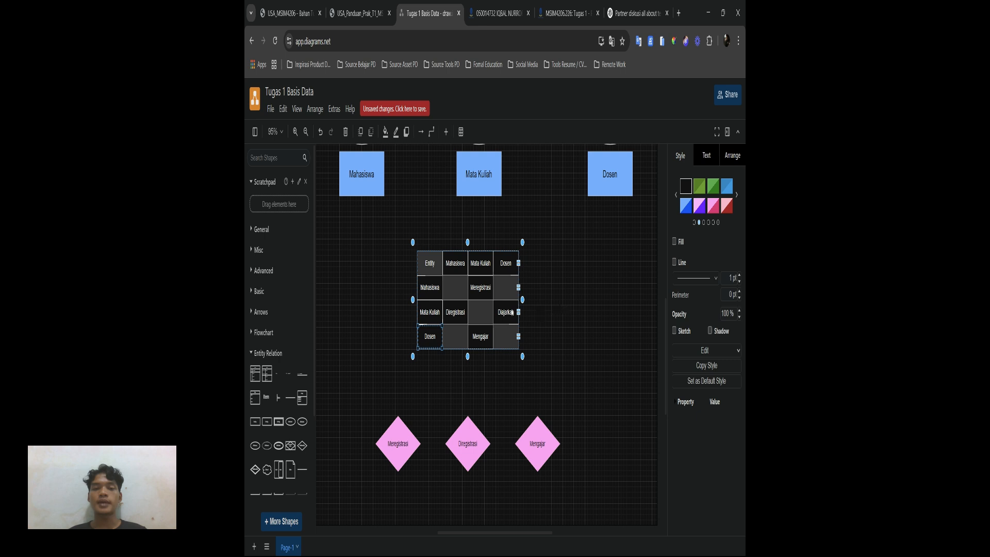
# Step: Move the entity relationship table out from between the entities and diamonds to below the Meregistrasi diamond
pyautogui.click(485, 309)
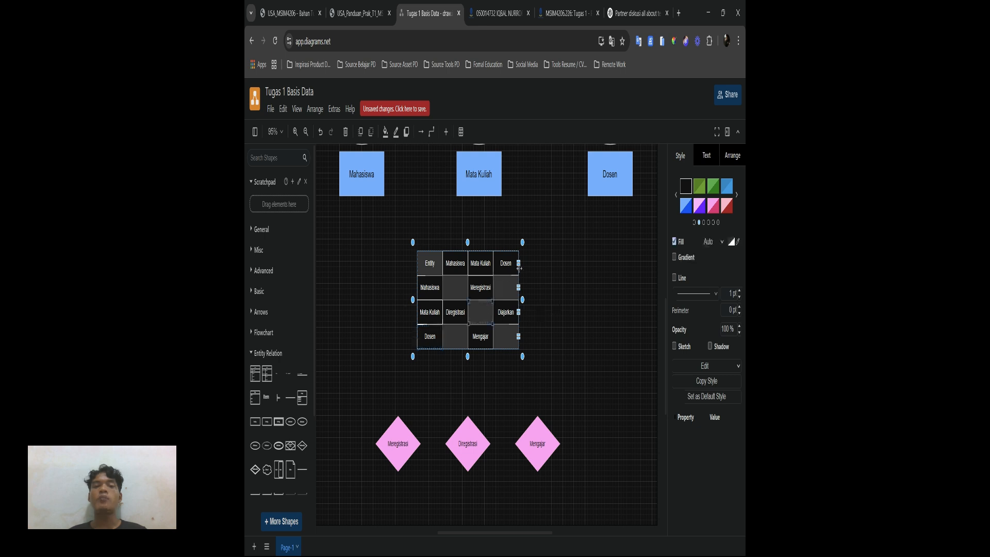
pyautogui.click(500, 287)
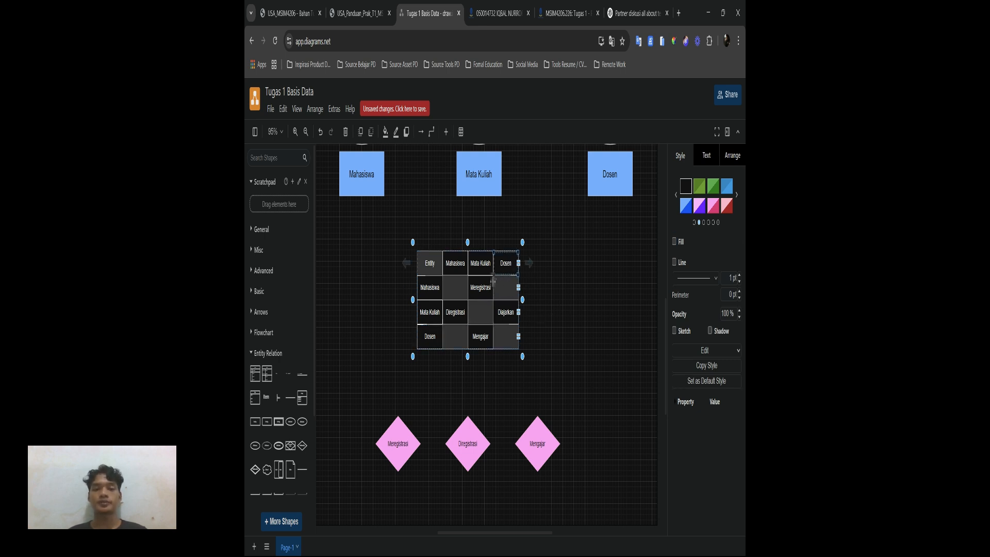
pyautogui.moveTo(492, 283); pyautogui.dragTo(391, 405)
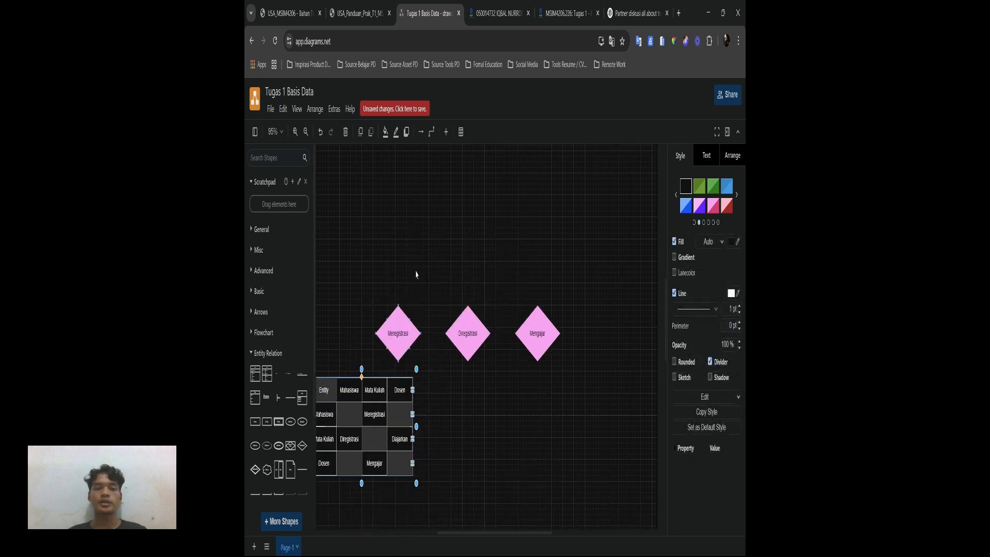
# Step: Move the Mahasiswa entity rectangle down away from its attributes and delete the stray connector beside it
pyautogui.scroll(5, 416, 274)
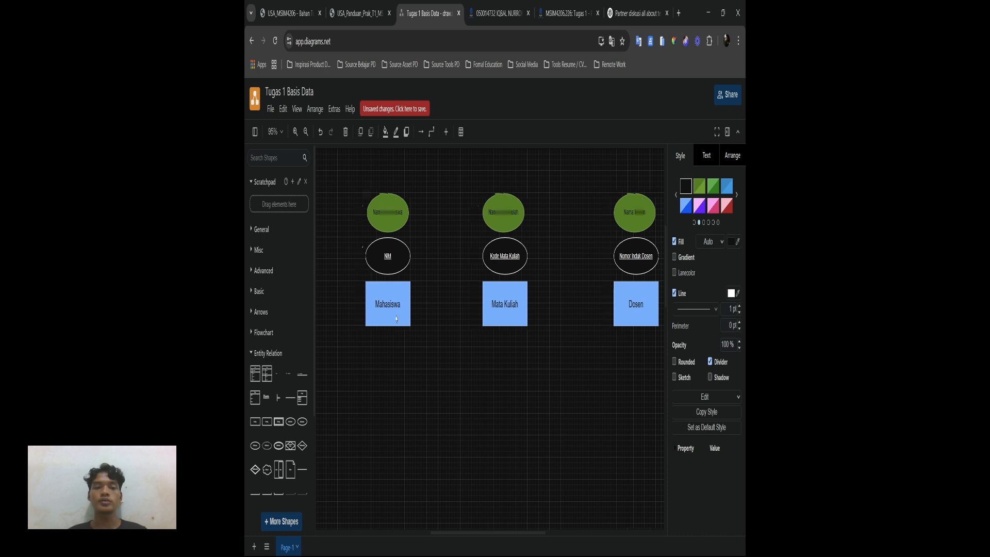
pyautogui.moveTo(396, 319); pyautogui.dragTo(400, 389)
pyautogui.click(422, 316)
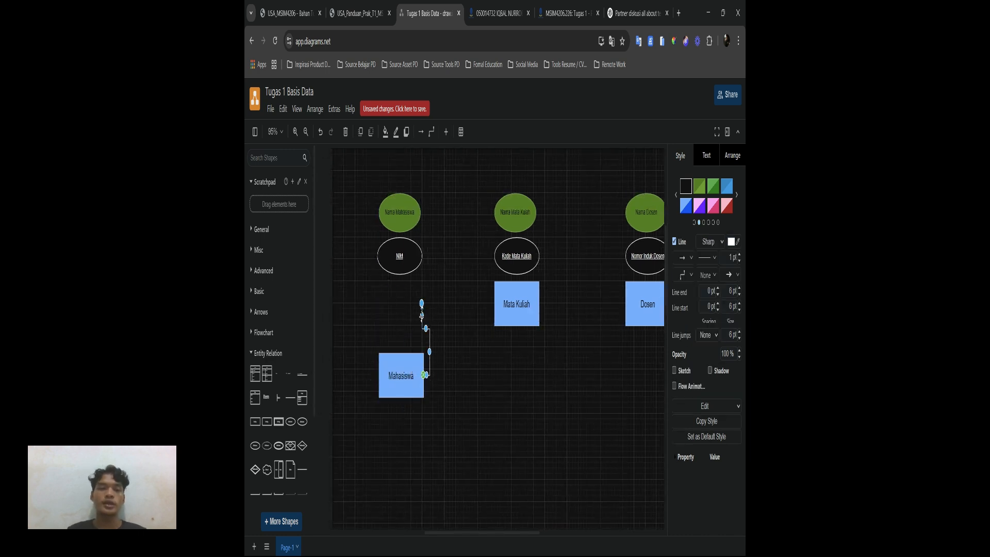
pyautogui.press('Delete')
# Step: Place the NIM and Nama Mahasiswa ellipses side by side above the Mahasiswa rectangle, centring the rectangle beneath them
pyautogui.moveTo(395, 271); pyautogui.dragTo(358, 332)
pyautogui.doubleClick(359, 330)
pyautogui.click(401, 198)
pyautogui.moveTo(400, 195); pyautogui.dragTo(419, 289)
pyautogui.hotkey('ctrl', 'z')
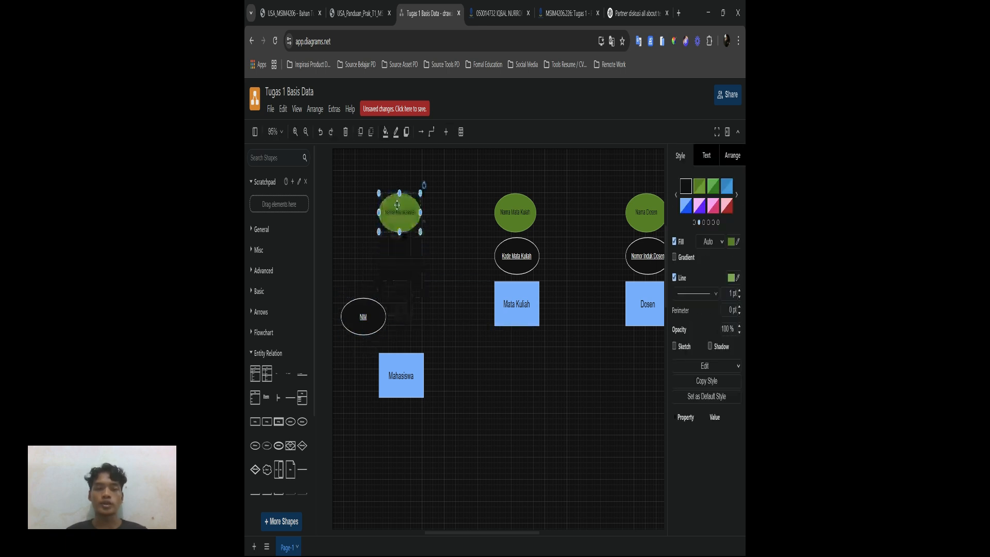
pyautogui.moveTo(397, 204); pyautogui.dragTo(416, 317)
pyautogui.moveTo(403, 373); pyautogui.dragTo(394, 370)
pyautogui.click(416, 324)
pyautogui.click(376, 315)
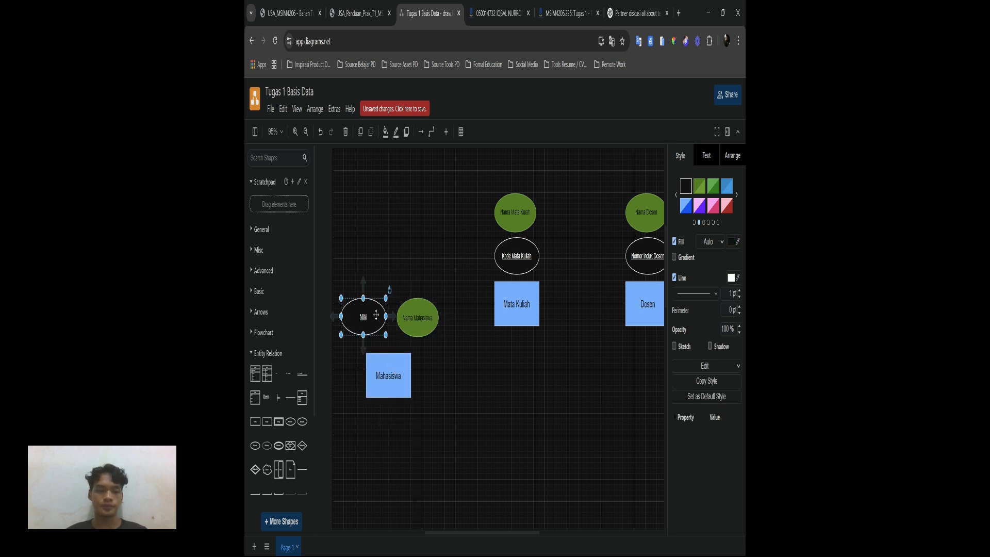
# Step: Add a plain line from the Entity Relation shapes and connect the NIM ellipse to the Mahasiswa rectangle with it
pyautogui.moveTo(289, 467)
pyautogui.scroll(-1, 289, 467)
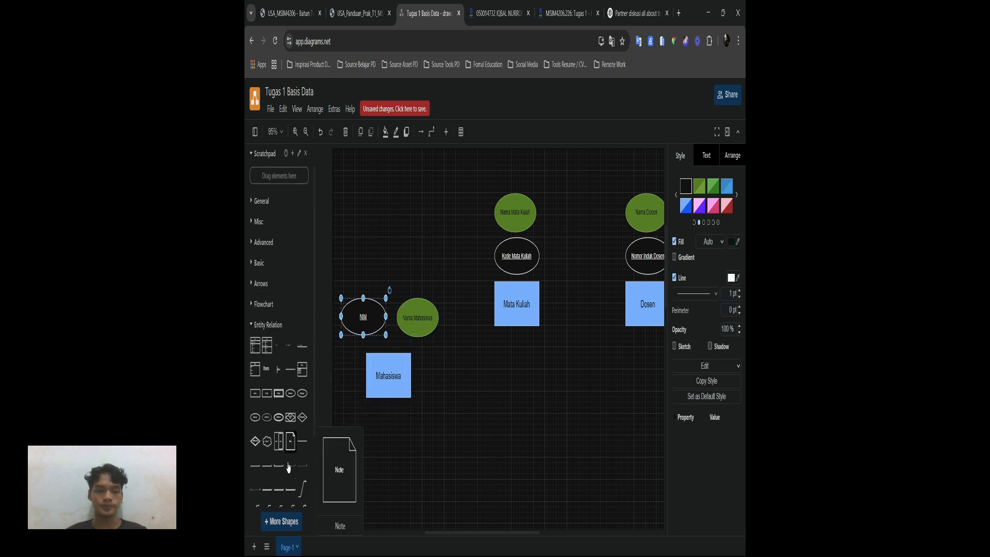
pyautogui.scroll(-2, 288, 467)
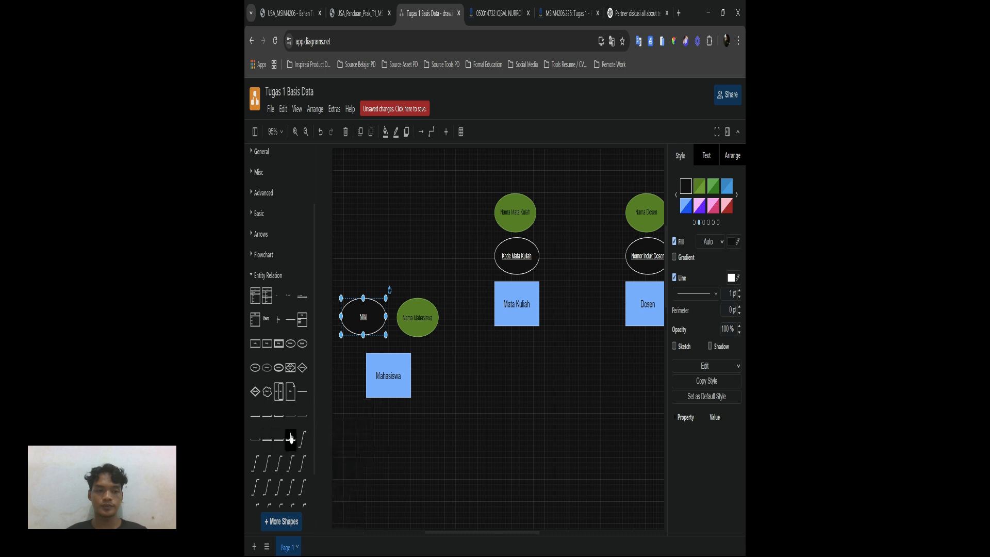
pyautogui.click(303, 393)
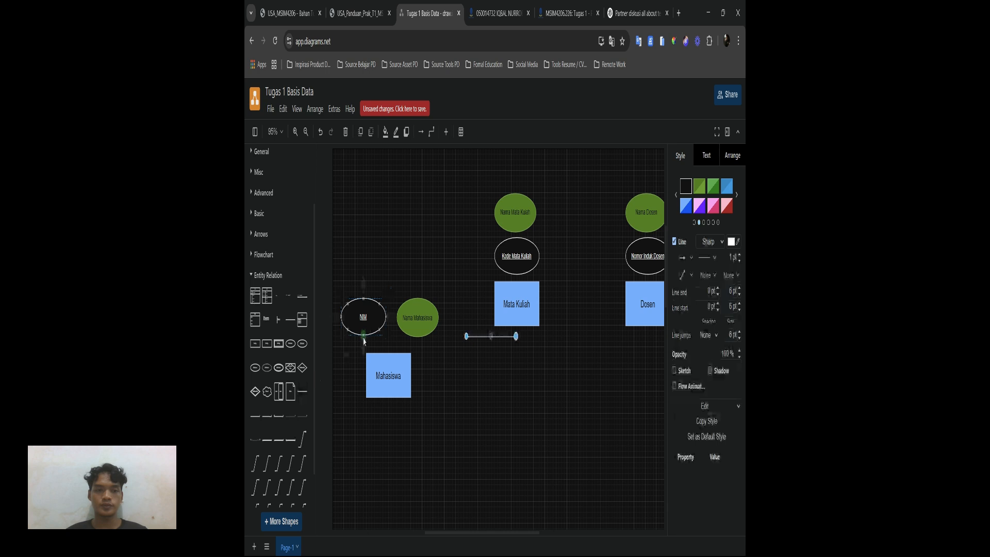
pyautogui.click(363, 335)
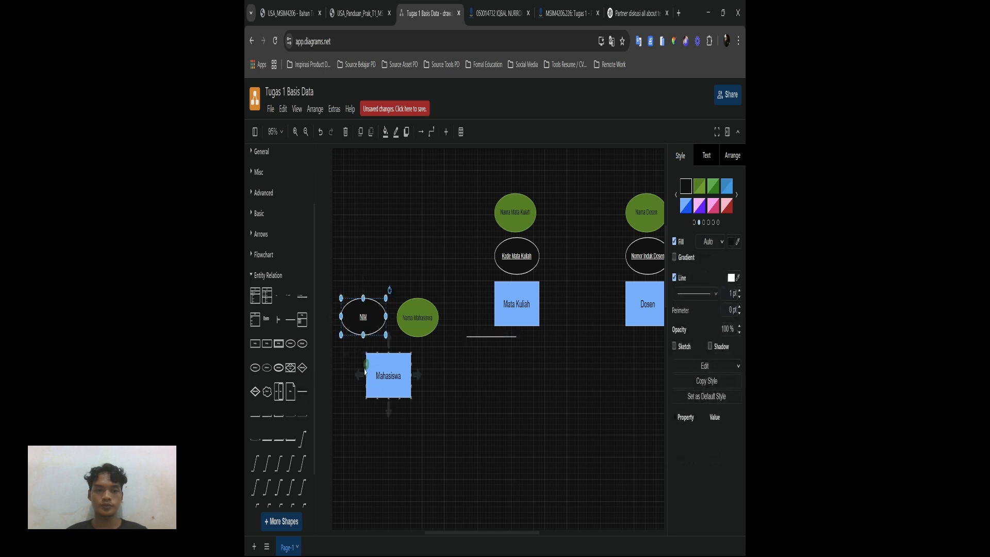
pyautogui.click(389, 357)
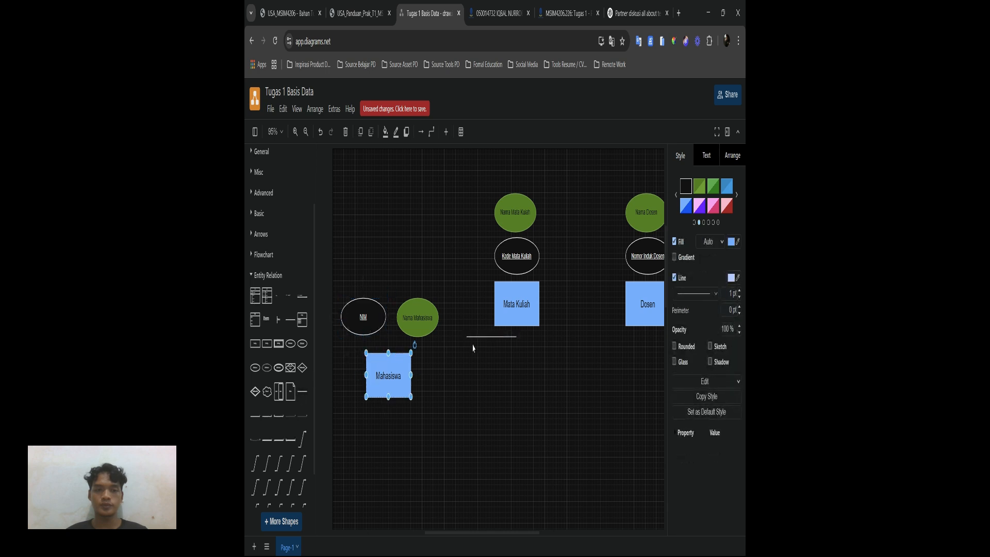
pyautogui.moveTo(485, 336); pyautogui.dragTo(388, 353)
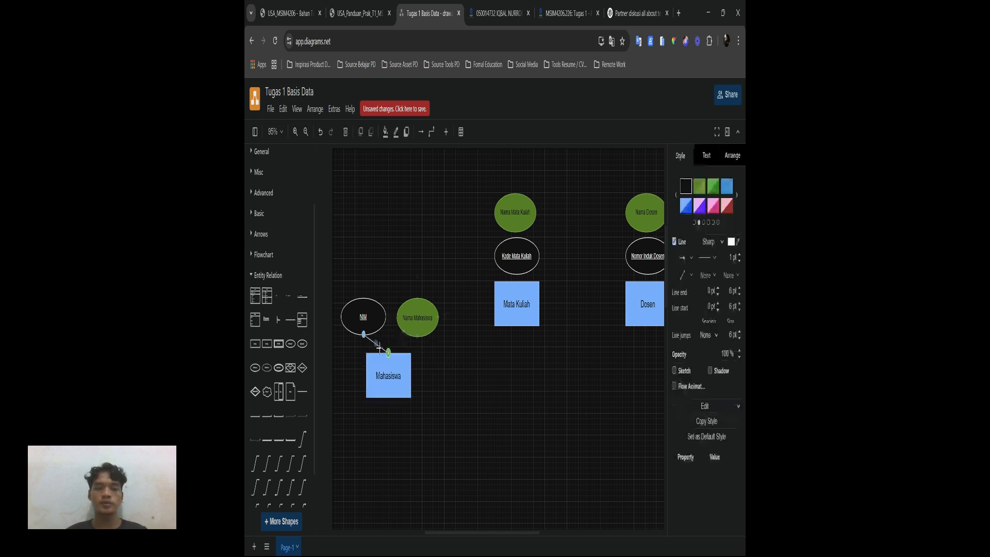
# Step: Try to connect the Nama Mahasiswa ellipse to the Mahasiswa rectangle with a duplicate of the NIM line
pyautogui.moveTo(379, 348); pyautogui.dragTo(380, 349)
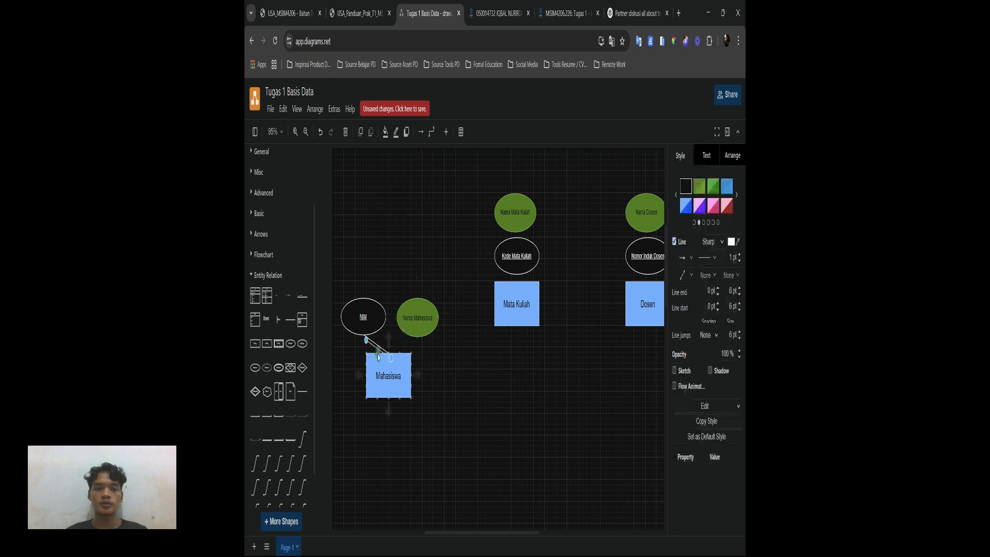
pyautogui.hotkey('ctrl', 'z')
pyautogui.hotkey('ctrl', 'y')
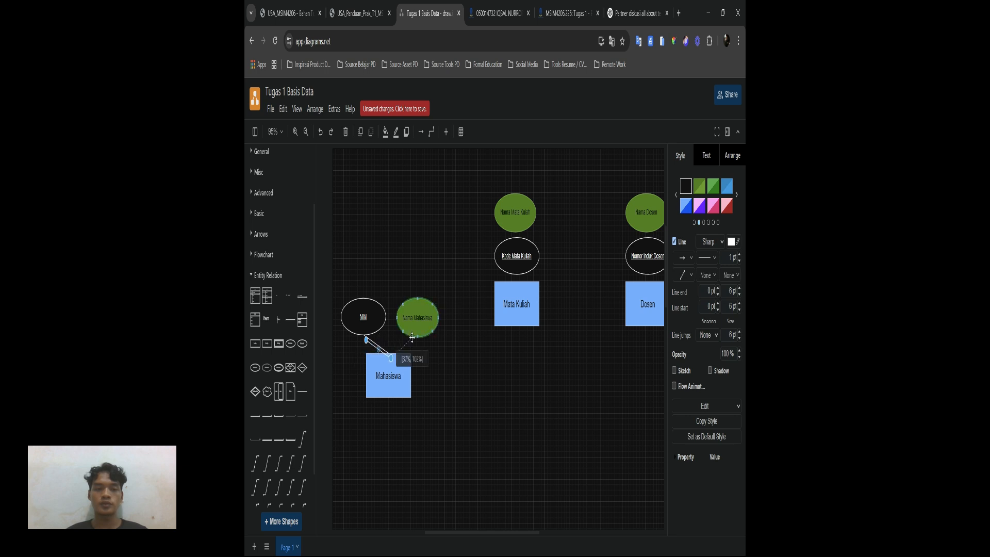
pyautogui.click(447, 373)
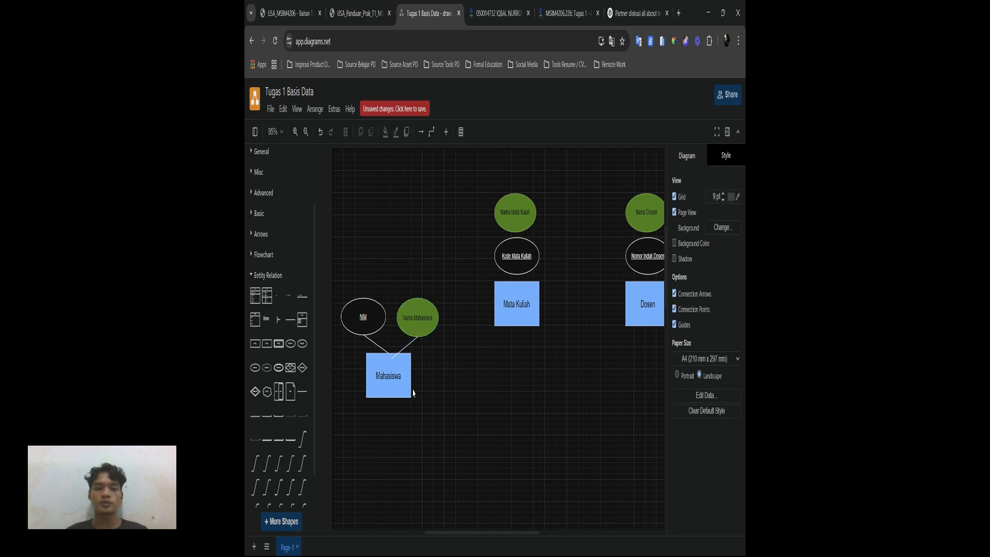
pyautogui.click(403, 346)
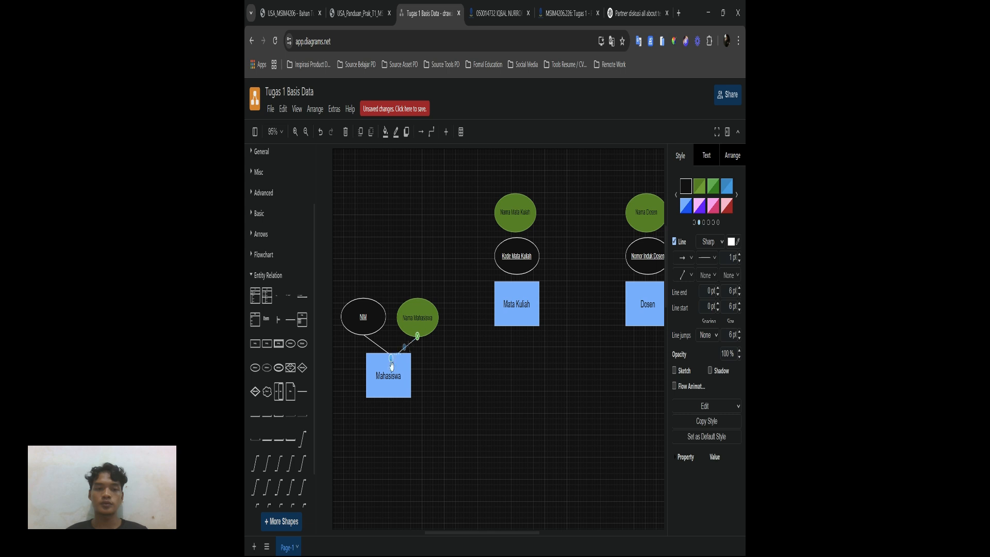
pyautogui.moveTo(391, 364)
pyautogui.mouseDown()
pyautogui.moveTo(397, 341)
pyautogui.moveTo(391, 359)
pyautogui.mouseUp()
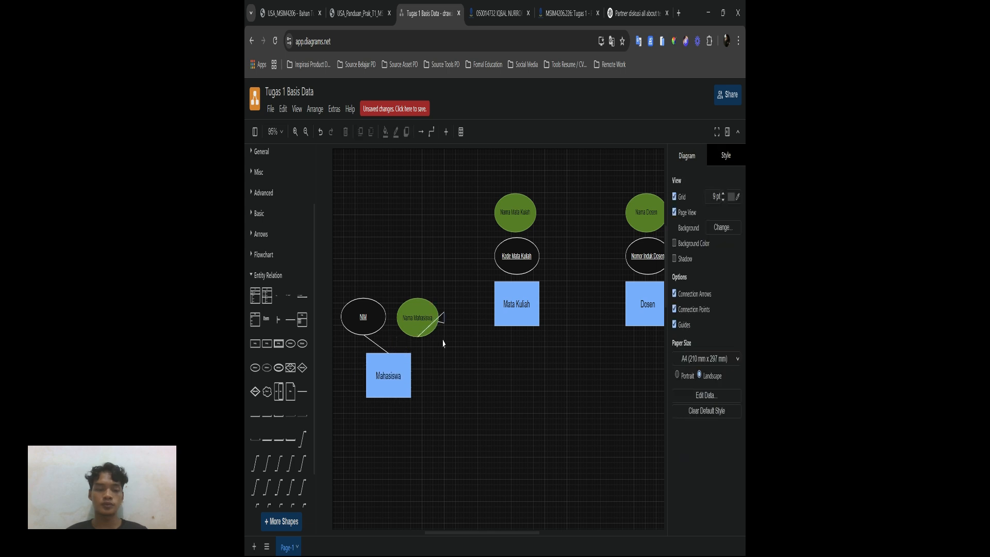
pyautogui.click(440, 318)
pyautogui.hotkey('ctrl', 'z')
pyautogui.press('Delete')
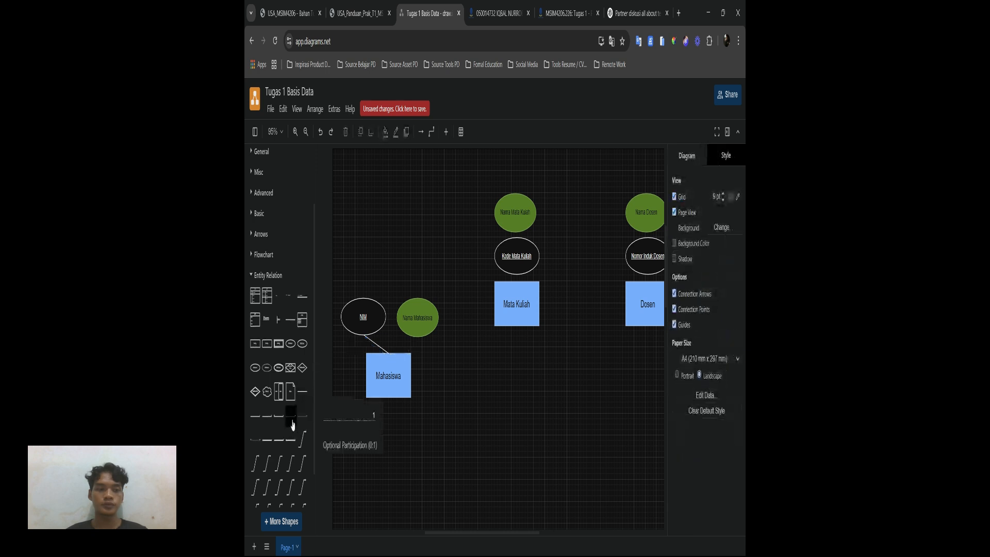
# Step: Add a plain line from the Entity Relation shapes and connect the Nama Mahasiswa ellipse to the Mahasiswa rectangle with it
pyautogui.click(417, 333)
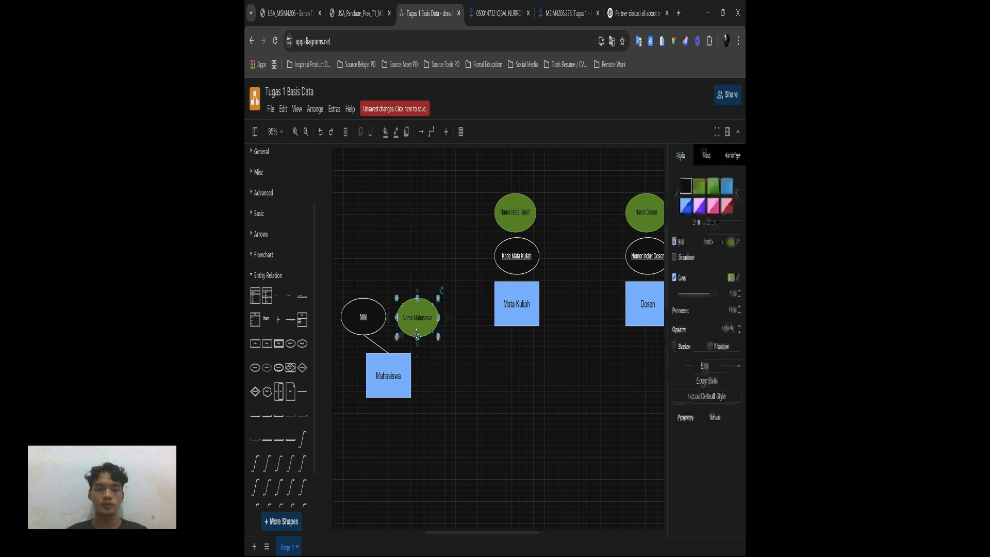
pyautogui.click(388, 356)
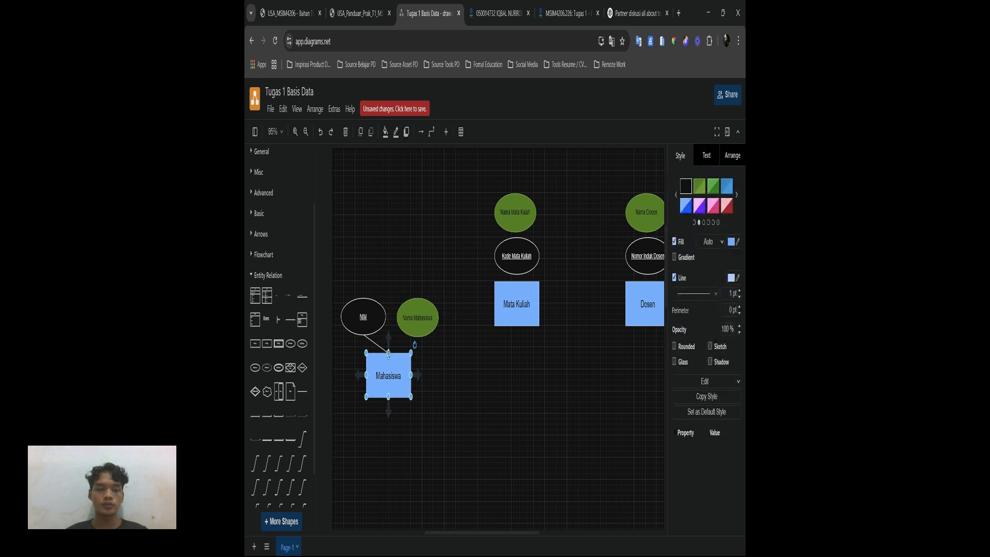
pyautogui.click(302, 392)
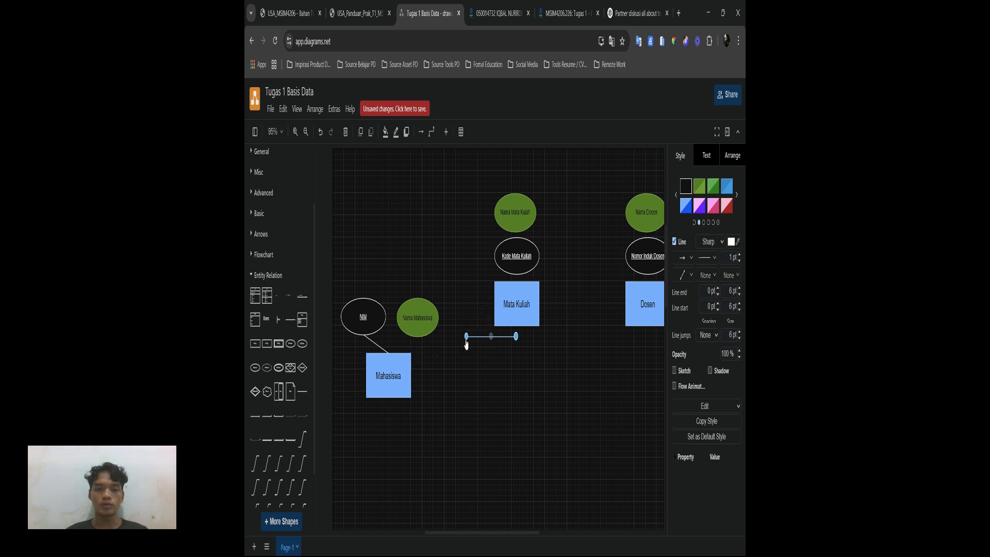
pyautogui.moveTo(466, 340); pyautogui.dragTo(417, 337)
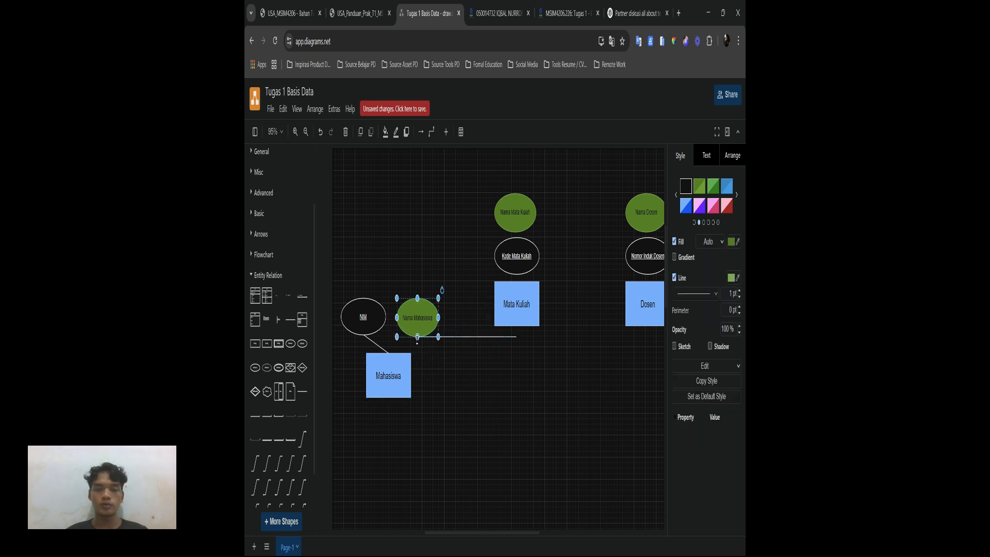
pyautogui.click(516, 338)
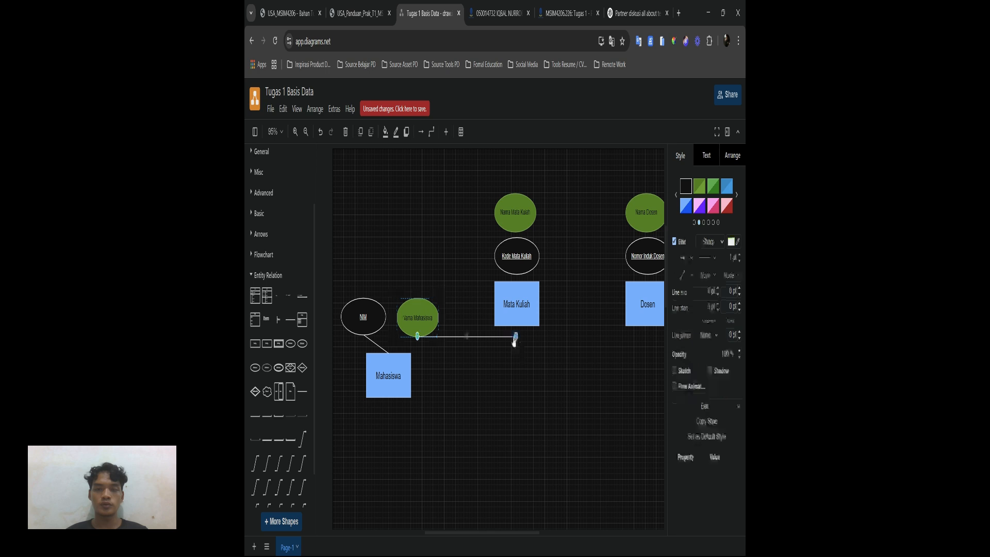
pyautogui.moveTo(516, 337); pyautogui.dragTo(389, 360)
pyautogui.click(434, 369)
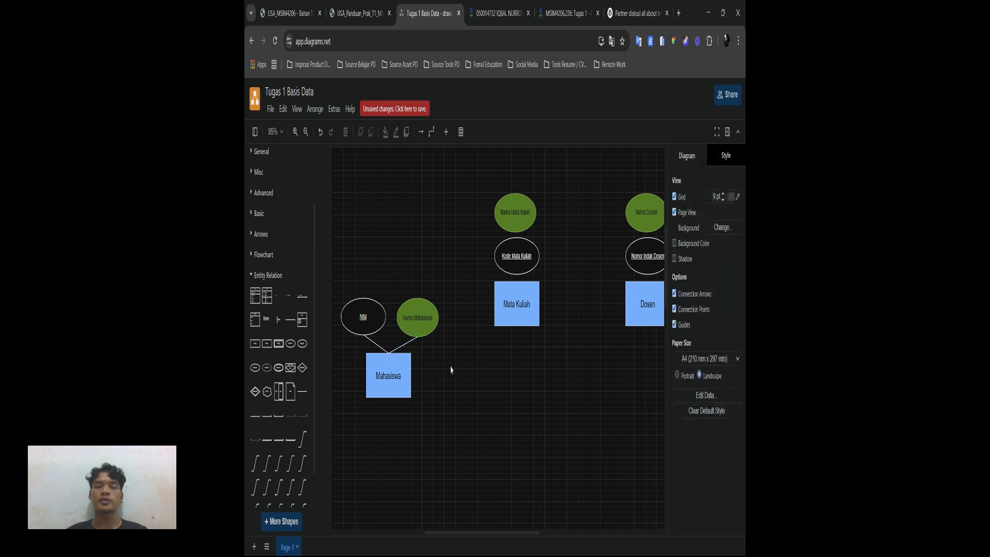
# Step: Move the Mata Kuliah rectangle down away from its attributes, roughly level with the Mahasiswa rectangle
pyautogui.scroll(-1, 450, 370)
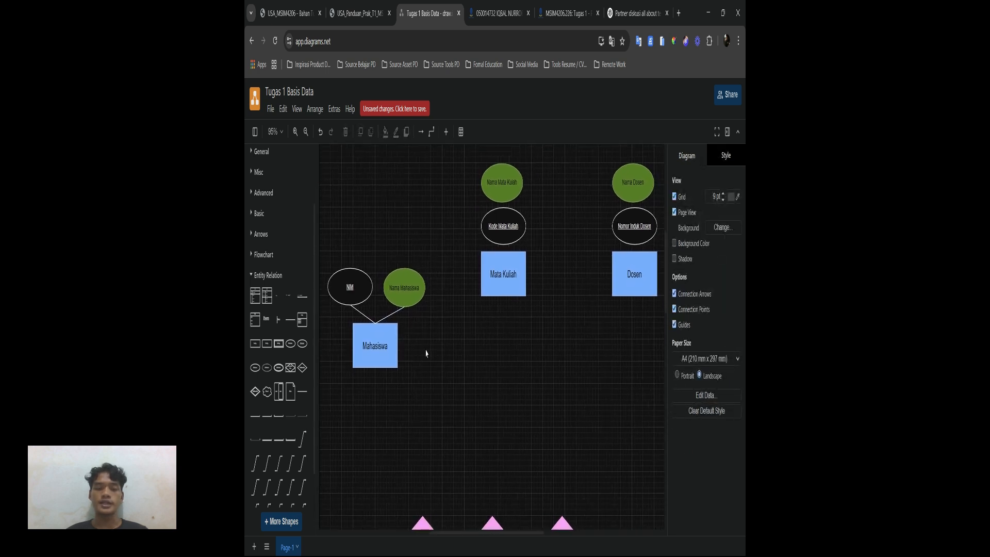
pyautogui.moveTo(511, 273); pyautogui.dragTo(505, 339)
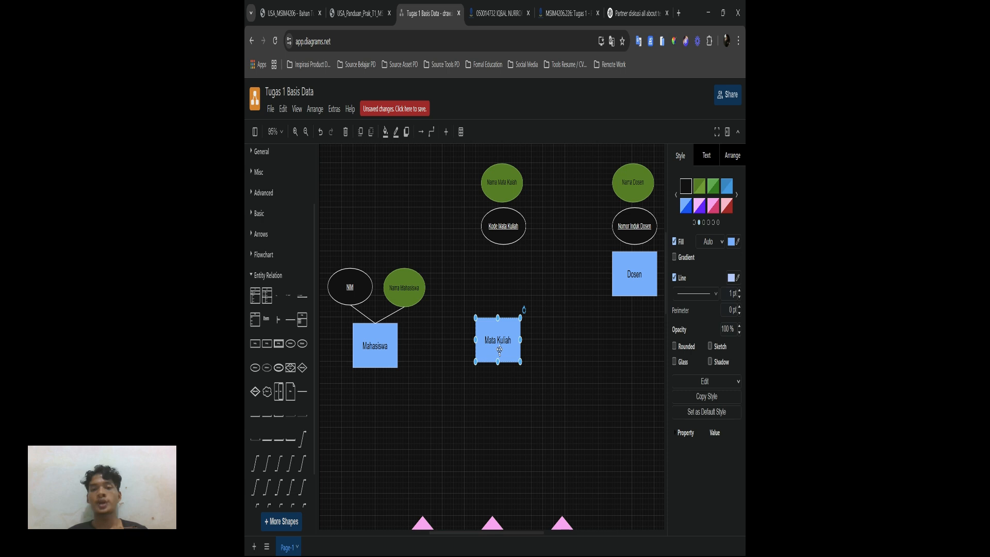
pyautogui.moveTo(499, 350); pyautogui.dragTo(518, 350)
# Step: Move the Meregistrasi diamond below Mahasiswa and the Diregistrasi diamond below Mata Kuliah, widening the gap between the two rectangles
pyautogui.scroll(-1, 383, 361)
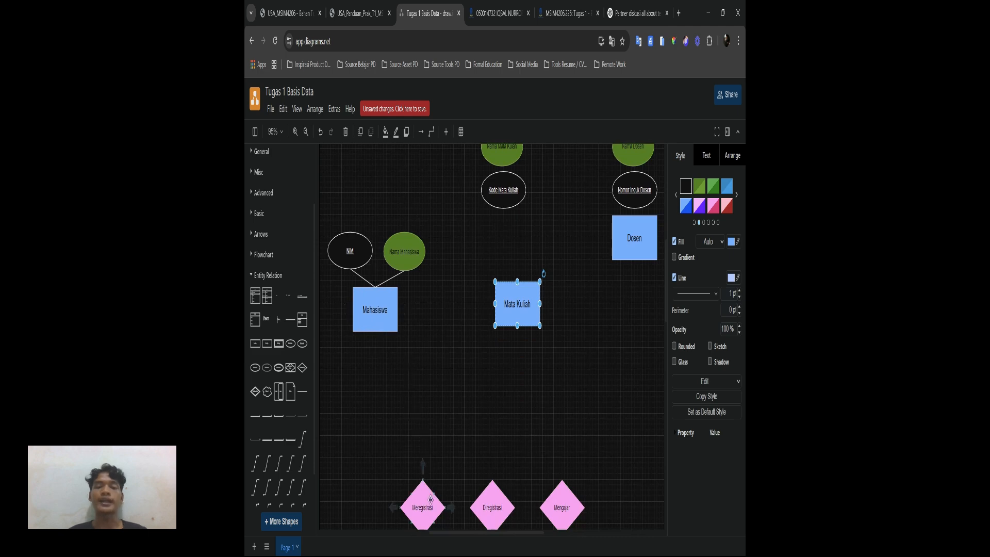
pyautogui.moveTo(431, 499); pyautogui.dragTo(434, 361)
pyautogui.scroll(1, 434, 359)
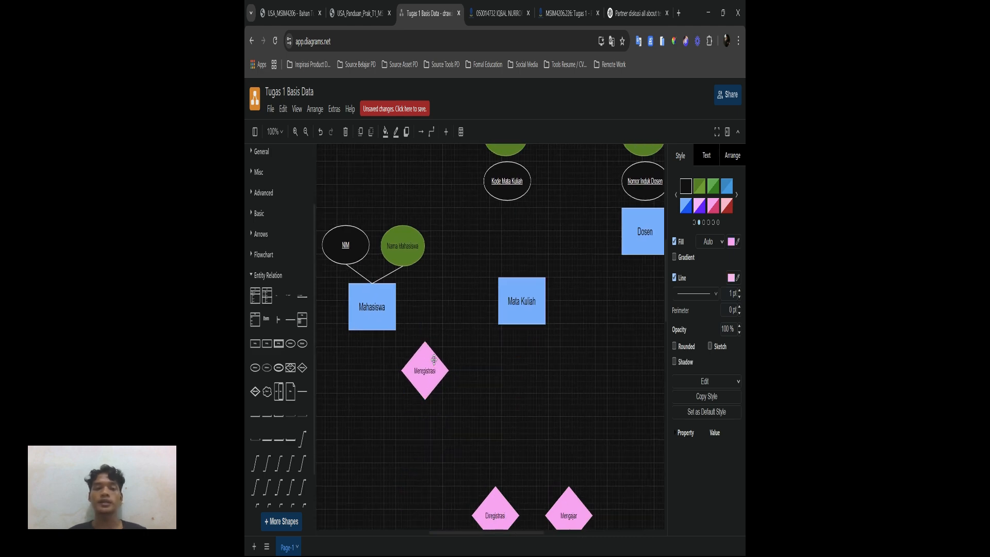
pyautogui.scroll(-2, 434, 360)
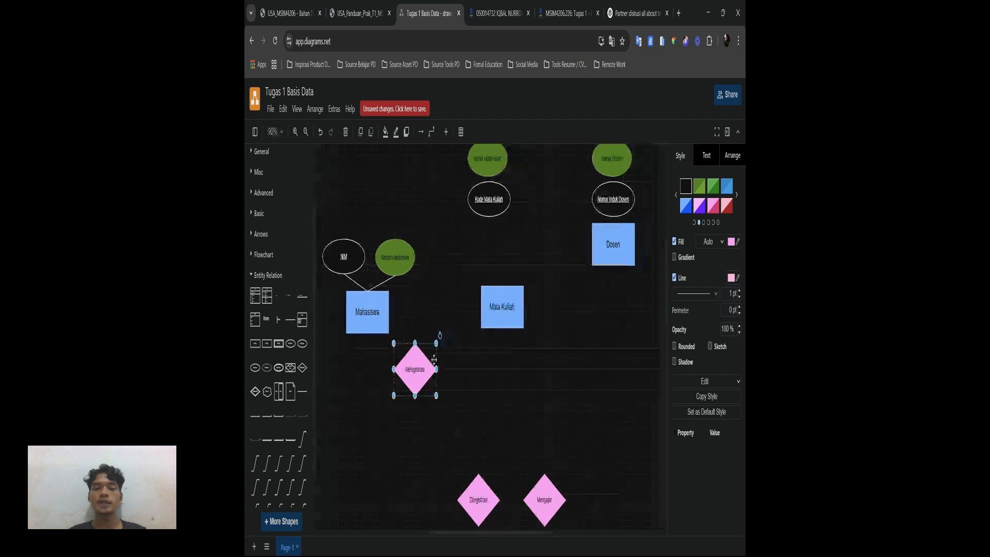
pyautogui.moveTo(502, 320); pyautogui.dragTo(516, 320)
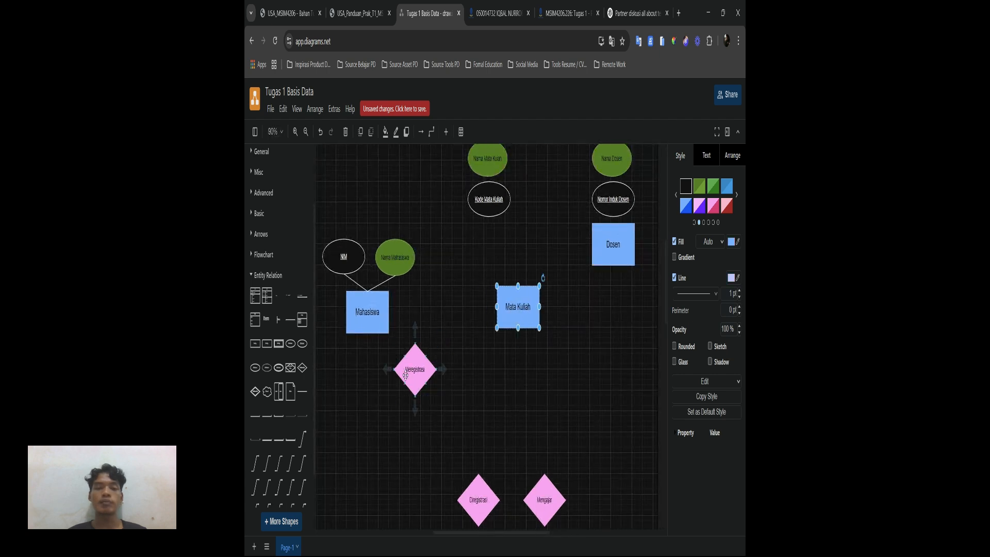
pyautogui.moveTo(417, 367); pyautogui.dragTo(402, 388)
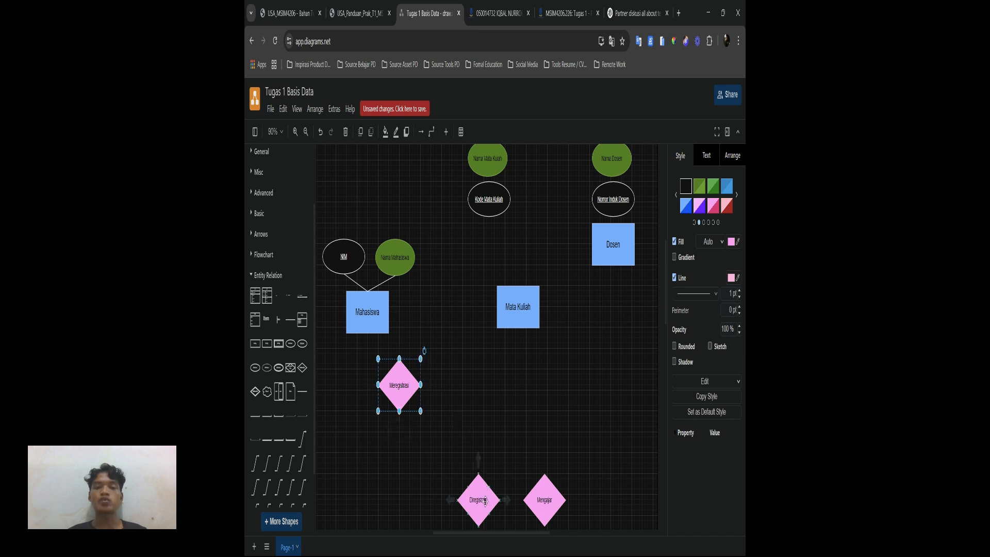
pyautogui.moveTo(485, 501); pyautogui.dragTo(514, 453)
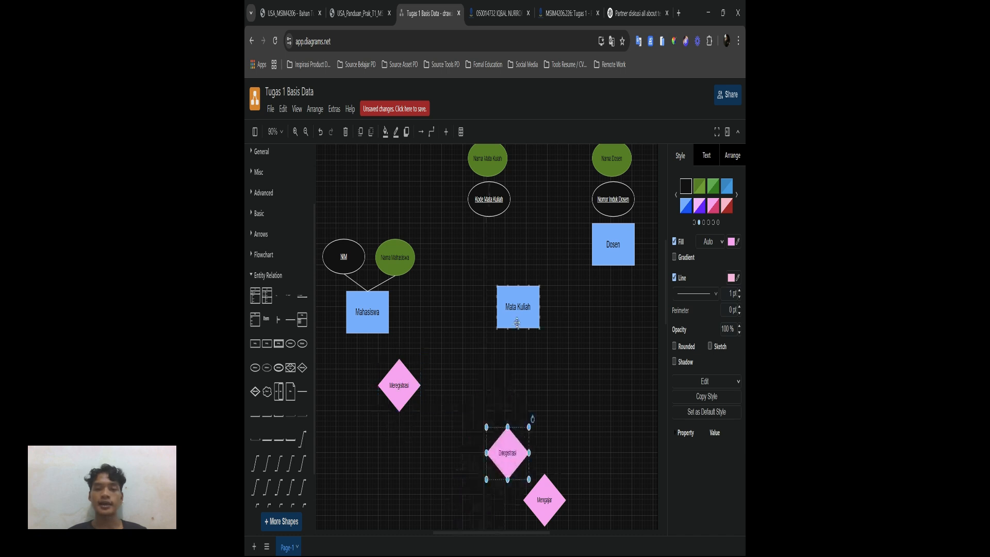
# Step: Place the Meregistrasi diamond directly beside the Mahasiswa rectangle and align the Mata Kuliah rectangle in the same row
pyautogui.moveTo(517, 322); pyautogui.dragTo(482, 324)
pyautogui.moveTo(393, 391); pyautogui.dragTo(413, 321)
pyautogui.moveTo(488, 316); pyautogui.dragTo(530, 322)
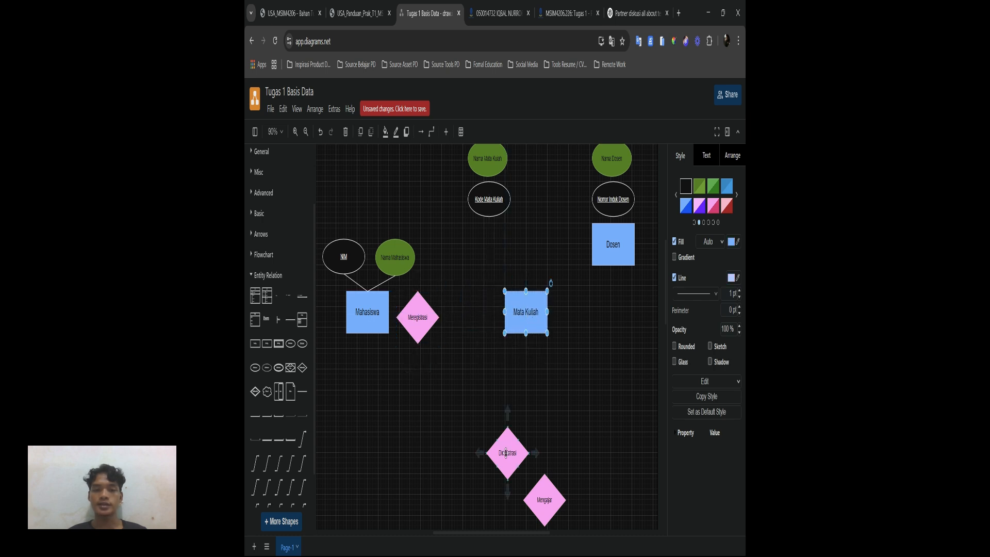
# Step: Shrink the Meregistrasi and Diregistrasi diamonds and place Diregistrasi on the side of Mata Kuliah facing Meregistrasi
pyautogui.moveTo(504, 453); pyautogui.dragTo(483, 375)
pyautogui.click(424, 320)
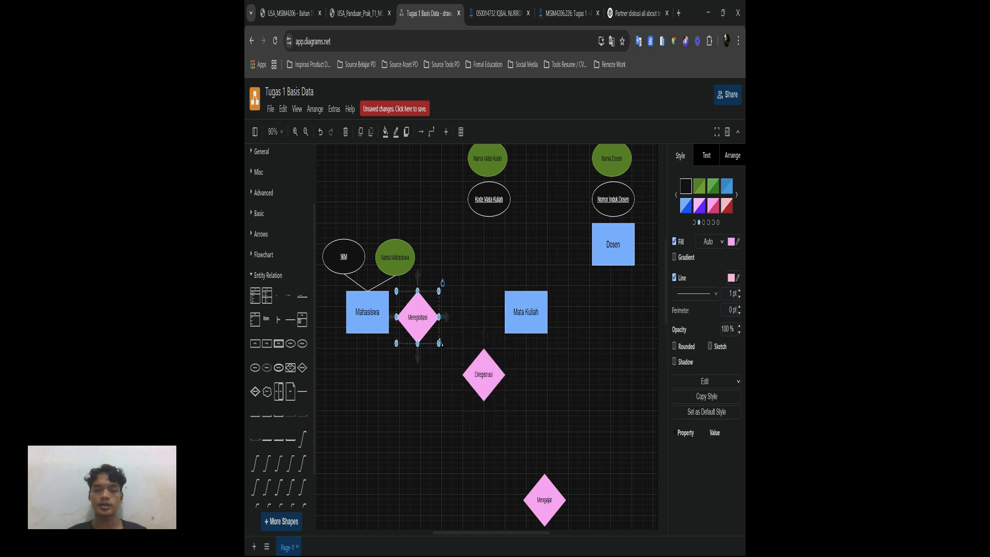
pyautogui.moveTo(438, 346); pyautogui.dragTo(426, 318)
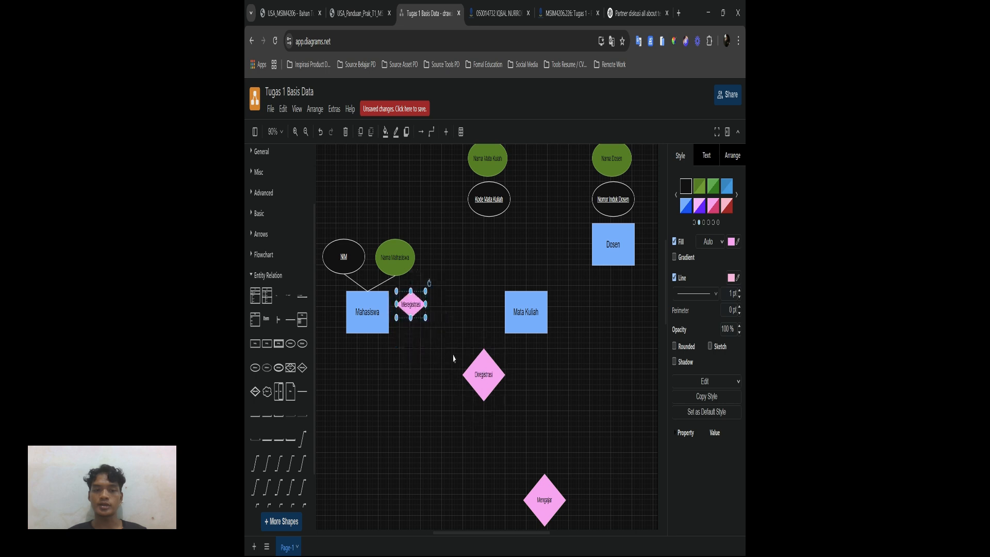
pyautogui.click(489, 390)
pyautogui.moveTo(505, 401); pyautogui.dragTo(484, 302)
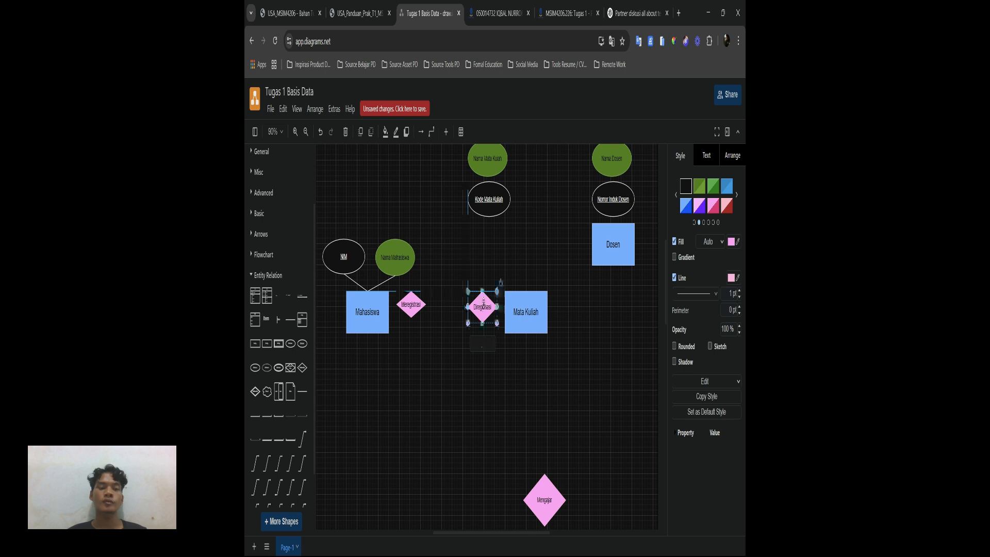
# Step: Duplicate the Mahasiswa rectangle below and between the two small diamonds and relabel the copy Registrasi Mata Kuliah
pyautogui.click(380, 325)
pyautogui.moveTo(380, 327); pyautogui.dragTo(452, 392)
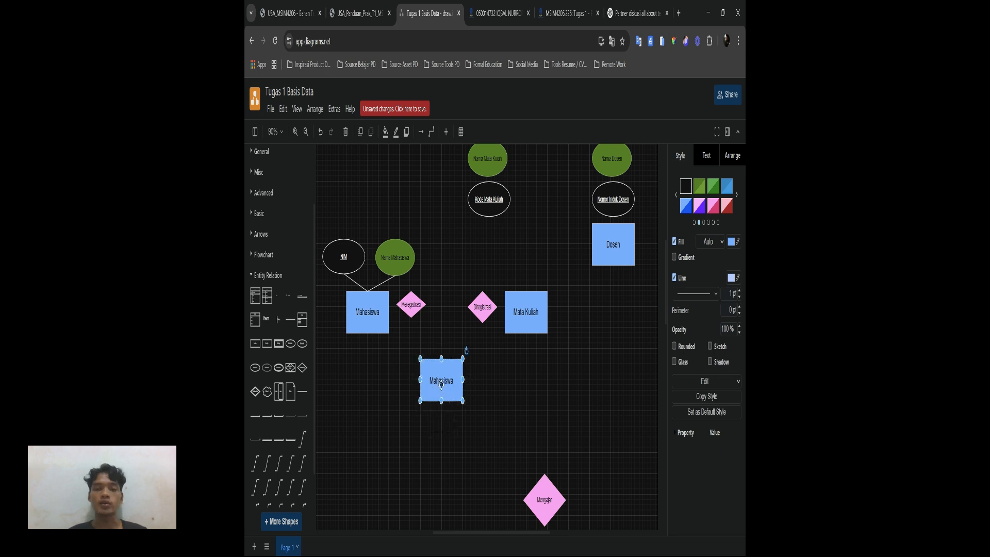
pyautogui.doubleClick(439, 382)
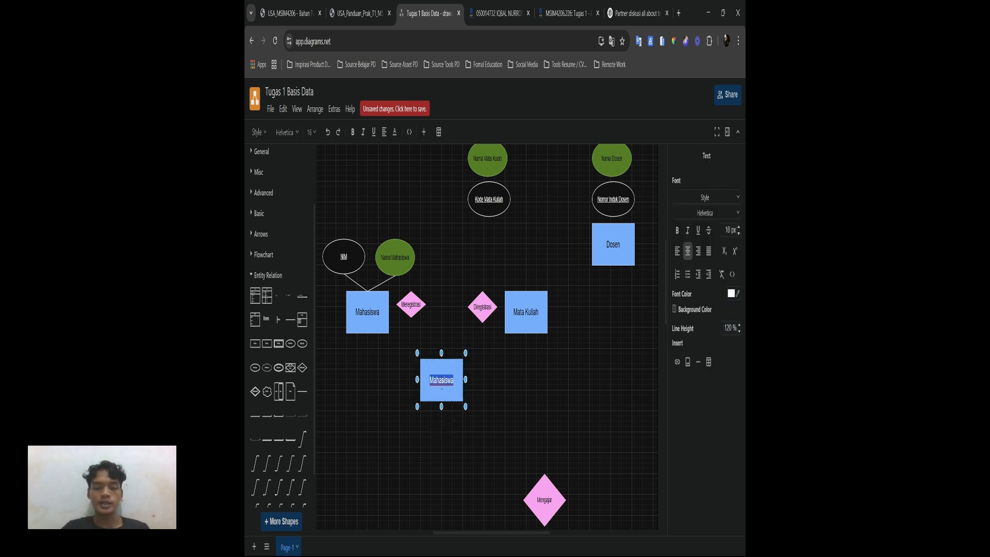
pyautogui.write('Pegi')
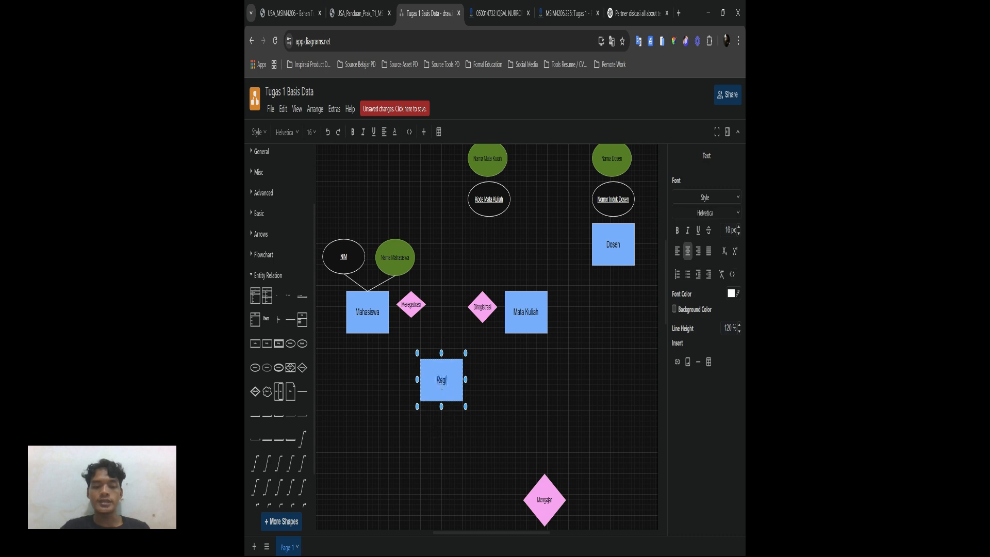
pyautogui.write('steasi')
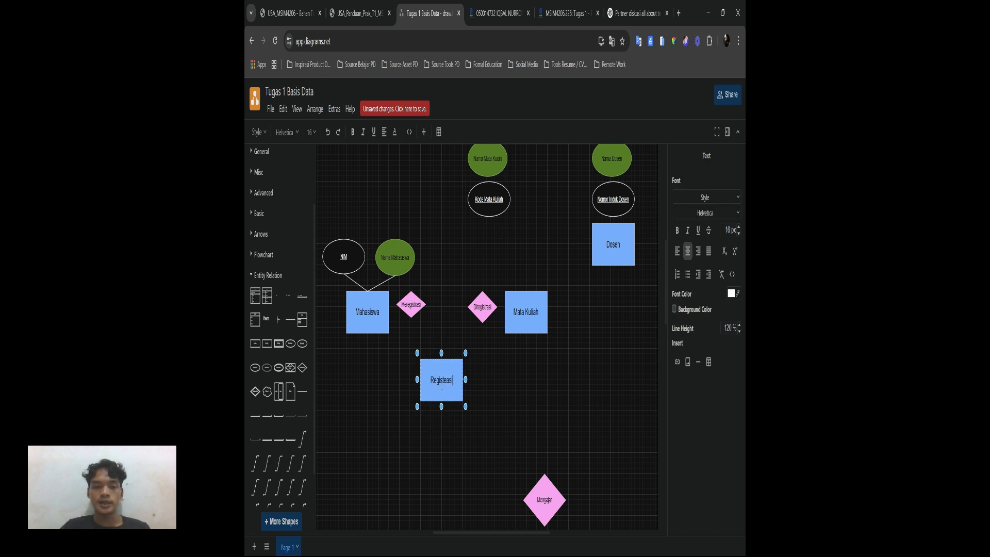
pyautogui.press('BackSpace')
pyautogui.press('BackSpace')
pyautogui.press('BackSpace')
pyautogui.press('BackSpace')
pyautogui.write('rasi Mata')
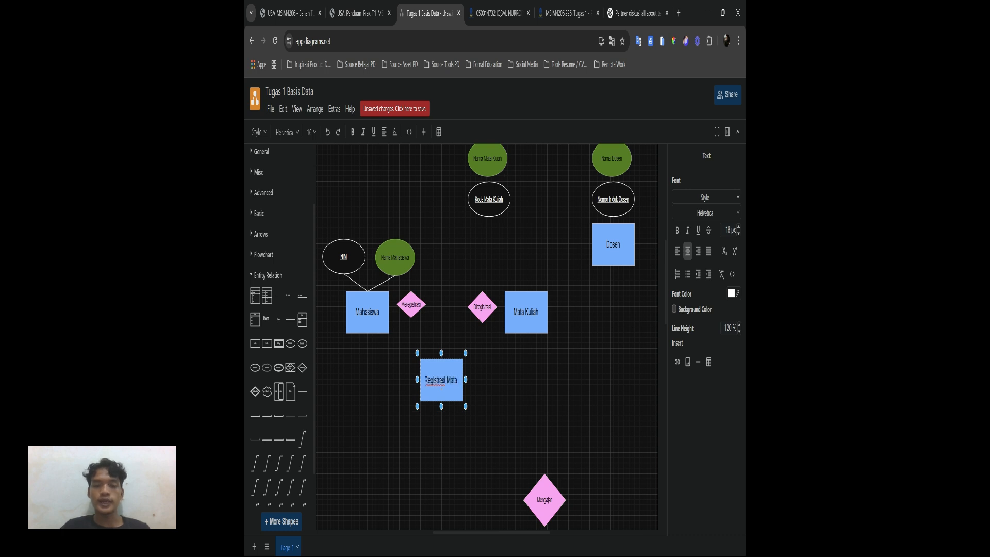
pyautogui.write(' Kuliah')
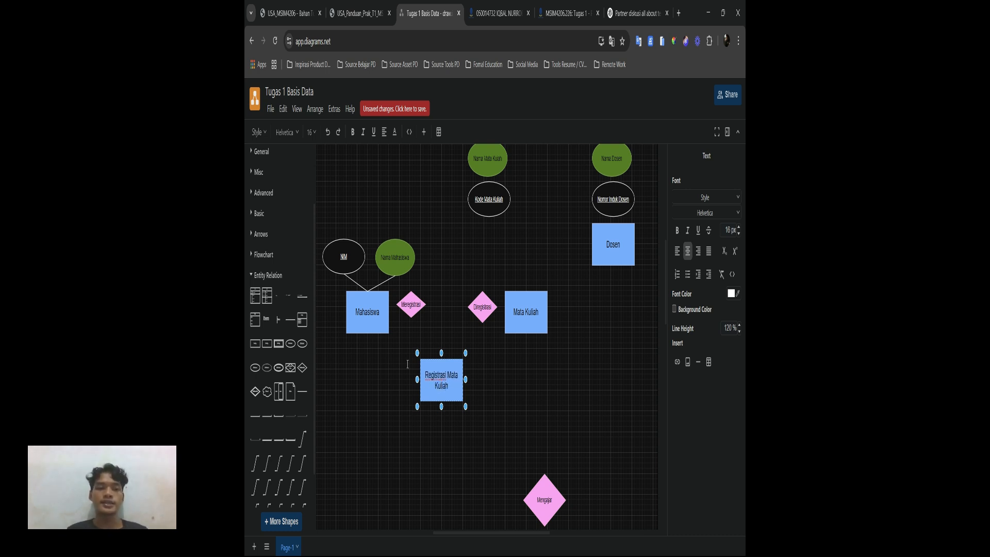
# Step: Place copies of the NIM and Kode Mata Kuliah ellipses side by side below the Registrasi Mata Kuliah rectangle
pyautogui.click(346, 252)
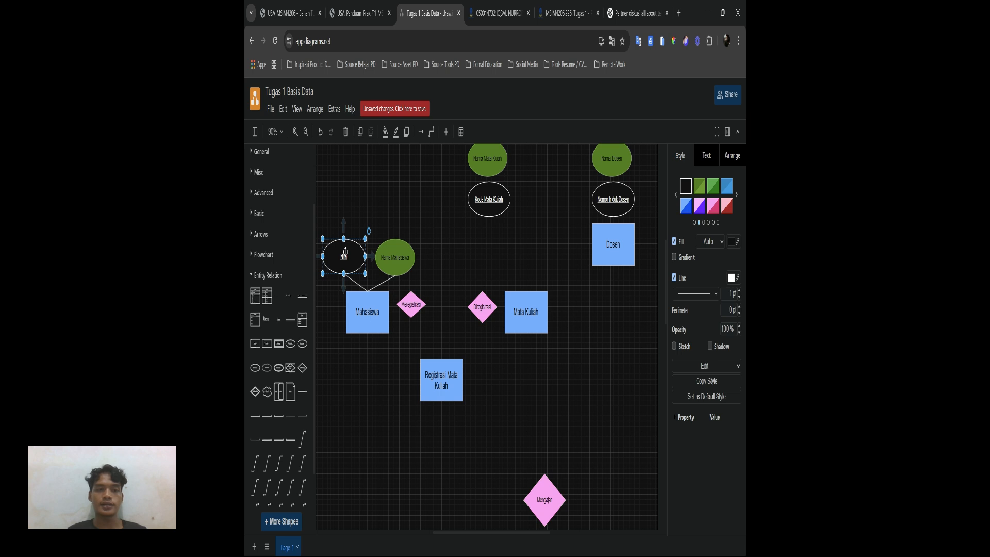
pyautogui.moveTo(346, 251); pyautogui.dragTo(417, 431)
pyautogui.click(491, 194)
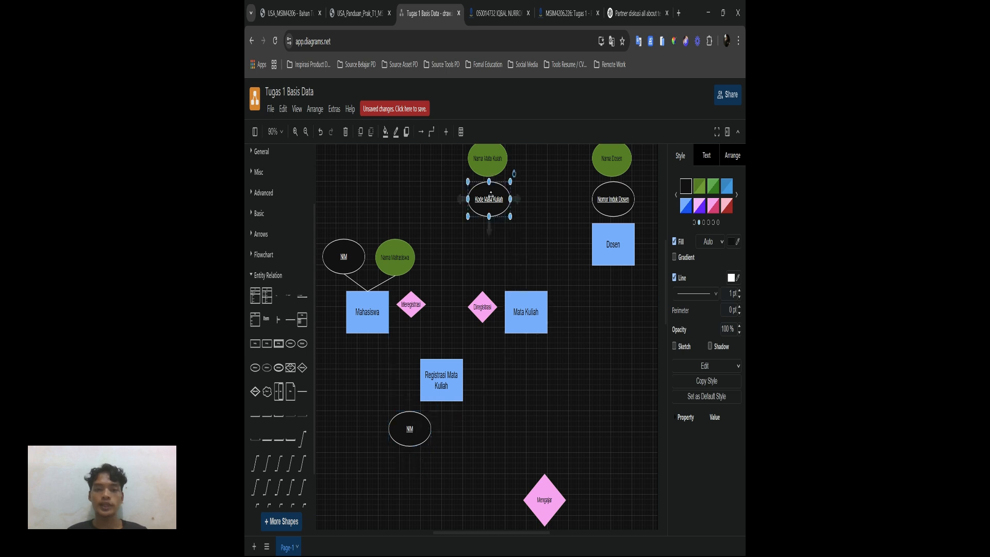
pyautogui.moveTo(490, 194); pyautogui.dragTo(469, 436)
pyautogui.moveTo(468, 434); pyautogui.dragTo(473, 434)
pyautogui.click(444, 367)
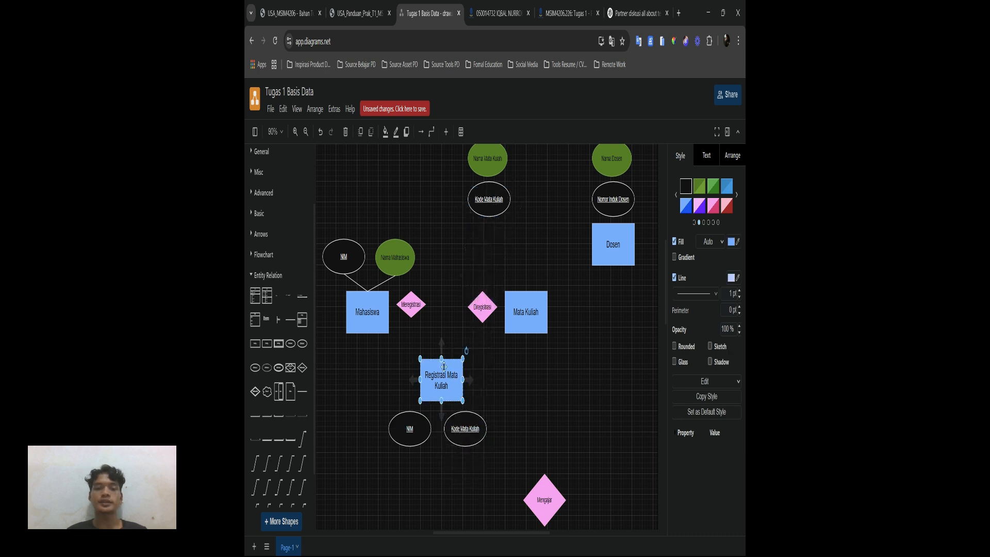
# Step: Nudge the Meregistrasi and Diregistrasi diamonds down to the mid-height of the Mahasiswa and Mata Kuliah rectangles
pyautogui.moveTo(411, 308); pyautogui.dragTo(411, 317)
pyautogui.moveTo(485, 319); pyautogui.dragTo(487, 322)
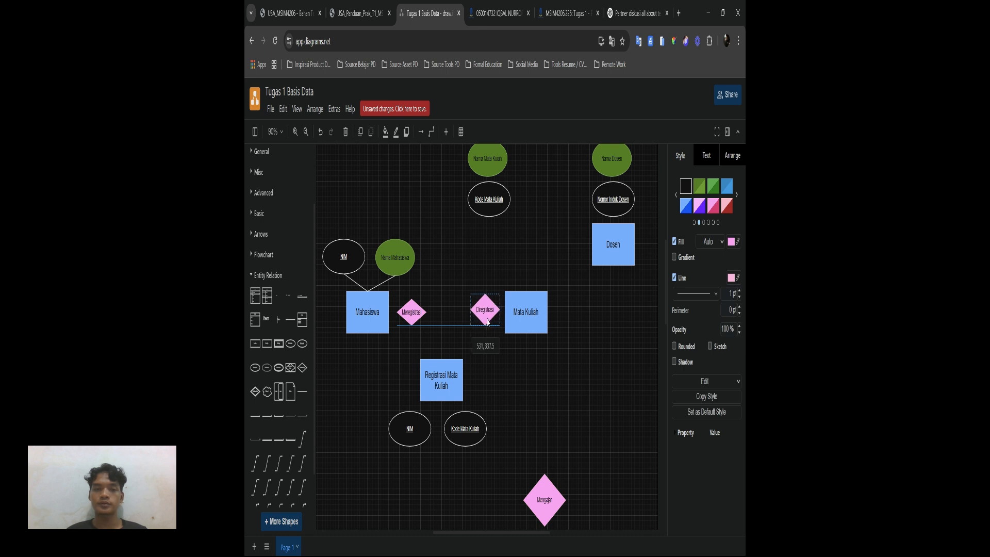
pyautogui.click(411, 314)
pyautogui.moveTo(411, 314); pyautogui.dragTo(410, 315)
# Step: Move the Kode Mata Kuliah and Nama Mata Kuliah ellipses side by side above the Mata Kuliah rectangle
pyautogui.click(491, 201)
pyautogui.moveTo(491, 201); pyautogui.dragTo(502, 262)
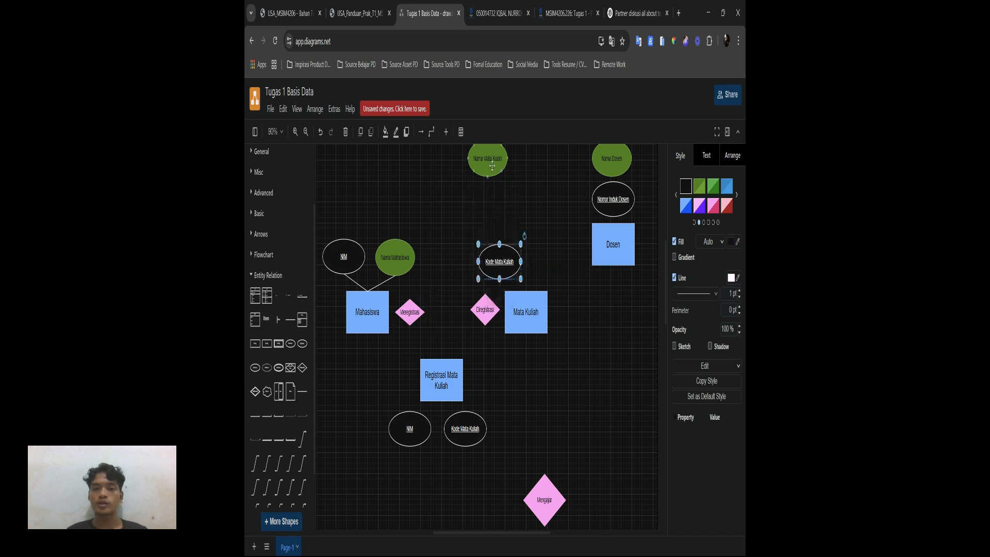
pyautogui.moveTo(492, 166); pyautogui.dragTo(553, 267)
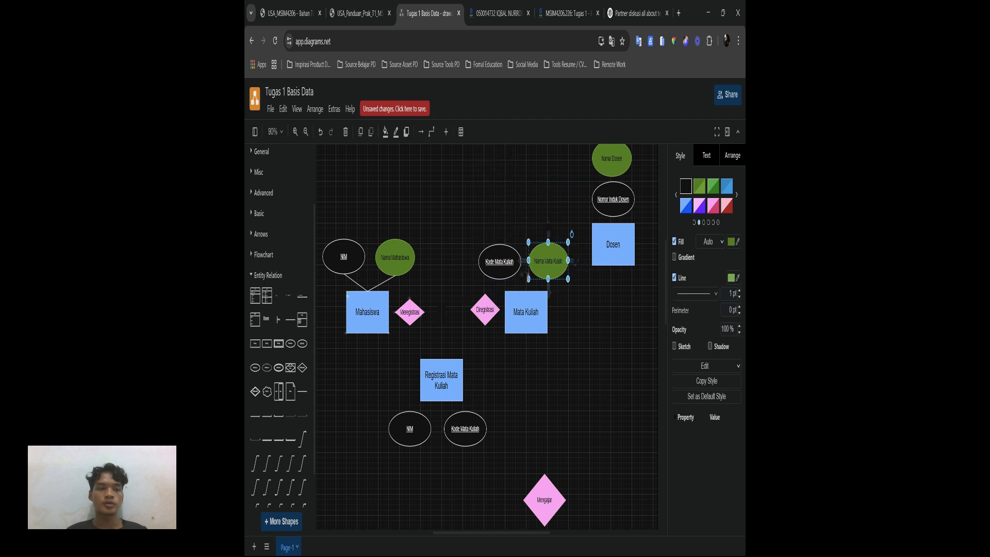
# Step: Connect the Kode Mata Kuliah ellipse to the top centre of the Mata Kuliah rectangle with a plain relation line
pyautogui.click(302, 394)
pyautogui.moveTo(468, 338); pyautogui.dragTo(499, 279)
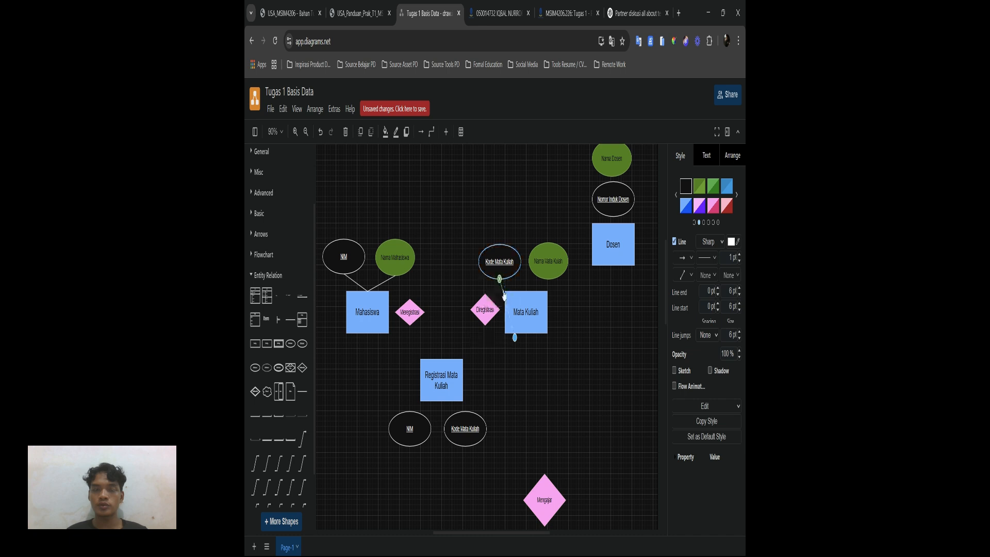
pyautogui.moveTo(514, 341); pyautogui.dragTo(526, 291)
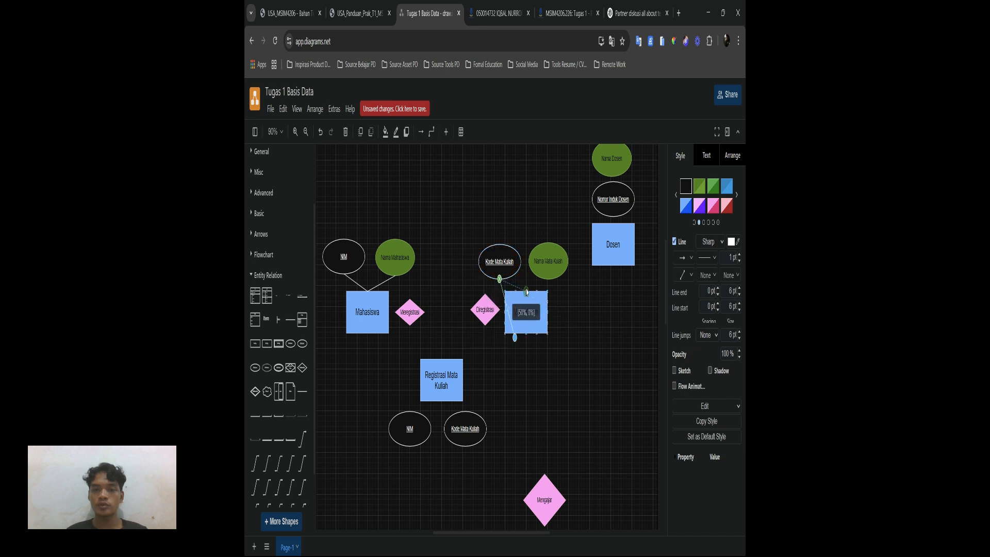
pyautogui.moveTo(289, 319); pyautogui.dragTo(490, 336)
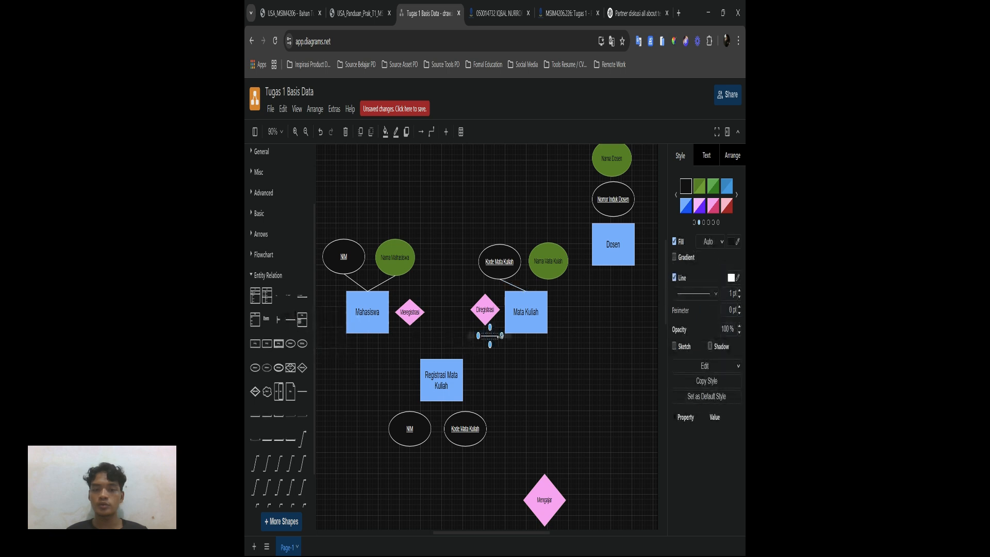
pyautogui.doubleClick(498, 361)
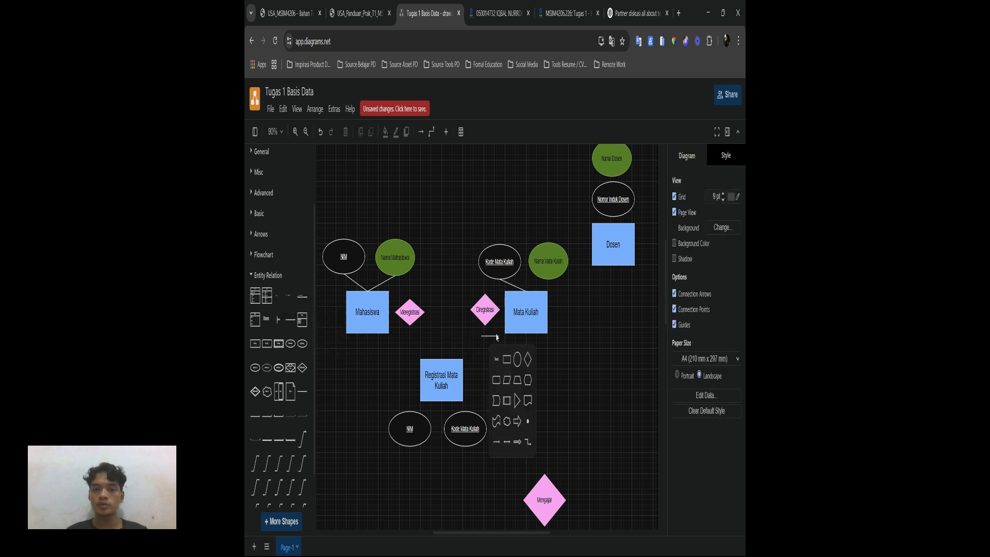
pyautogui.click(495, 335)
pyautogui.moveTo(502, 336); pyautogui.dragTo(551, 289)
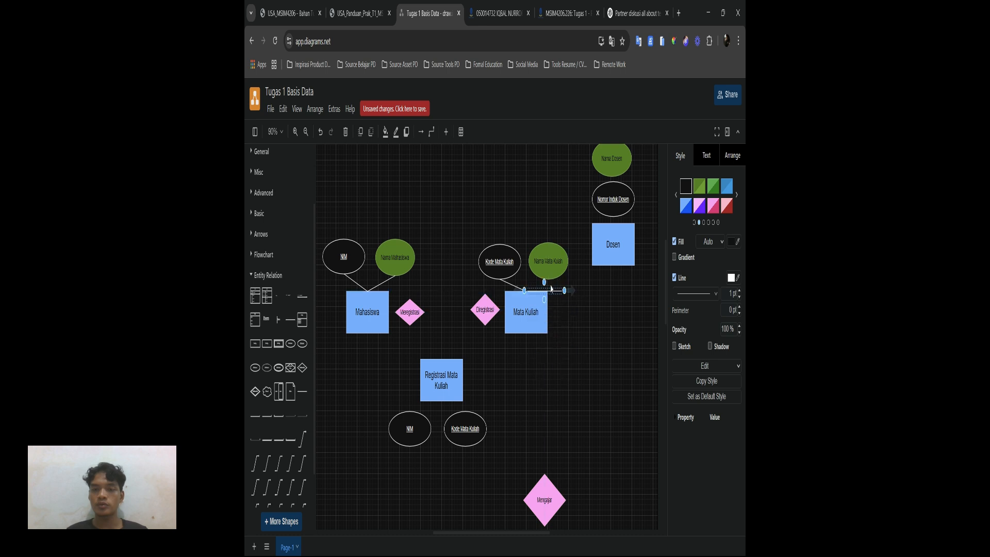
pyautogui.click(554, 269)
pyautogui.click(560, 292)
pyautogui.moveTo(564, 290)
pyautogui.mouseDown()
pyautogui.moveTo(553, 269)
pyautogui.moveTo(563, 280)
pyautogui.moveTo(545, 291)
pyautogui.mouseUp()
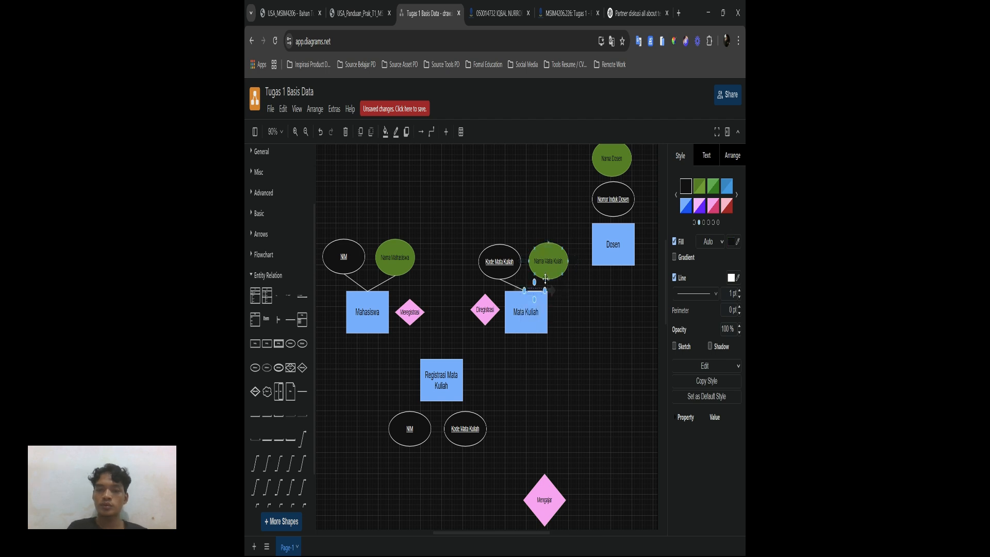
pyautogui.press('Escape')
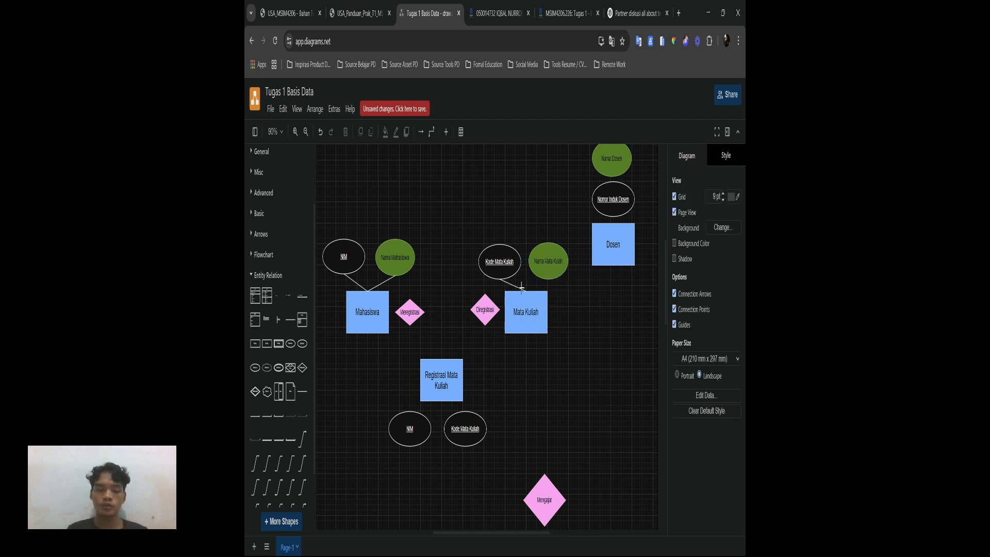
# Step: Connect the Nama Mata Kuliah ellipse to the top centre of the Mata Kuliah rectangle with a plain line
pyautogui.click(523, 289)
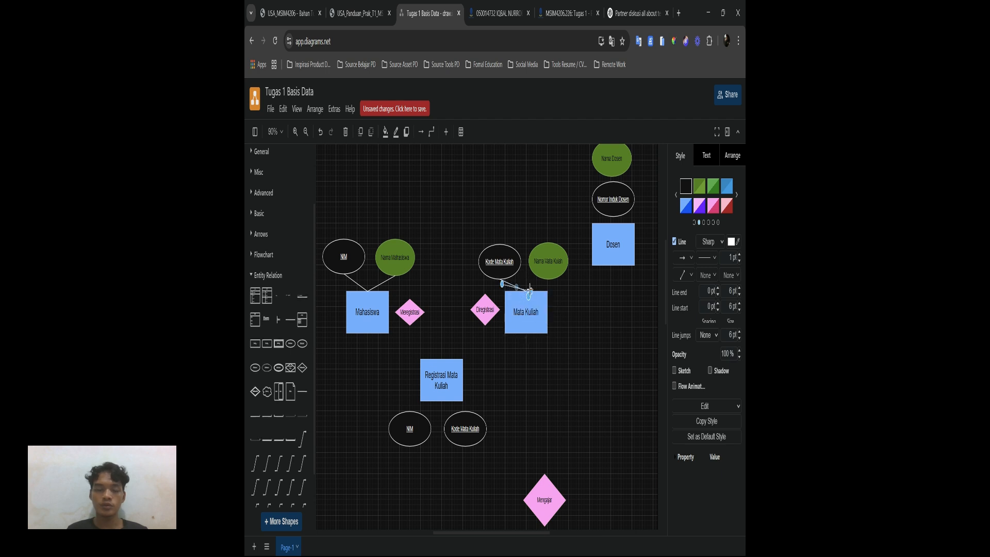
pyautogui.hotkey('ctrl', 'z')
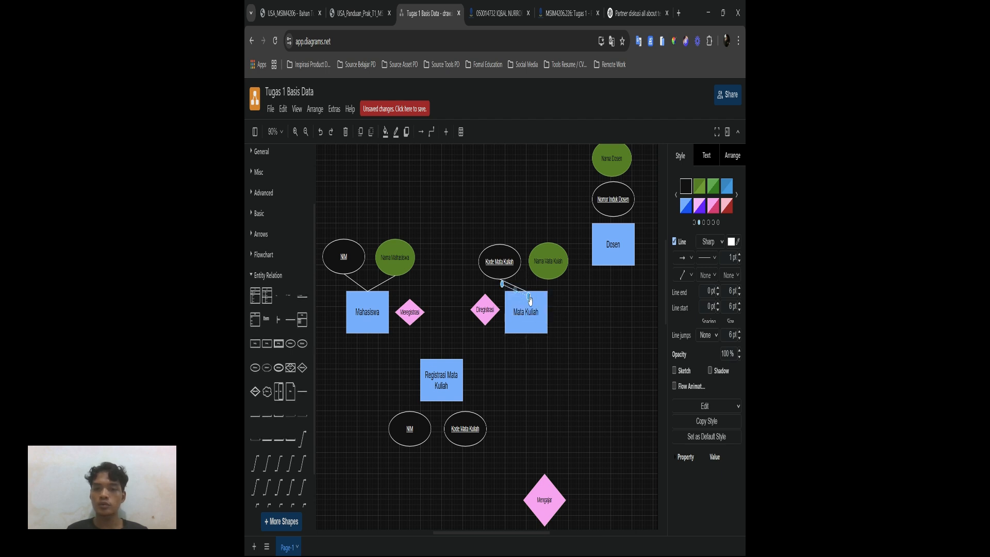
pyautogui.moveTo(529, 298); pyautogui.dragTo(526, 291)
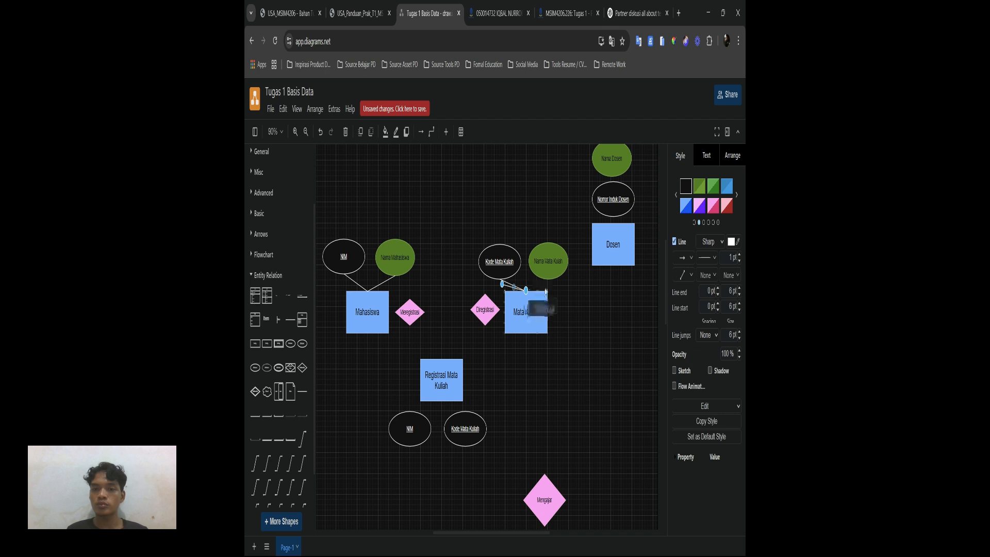
pyautogui.click(531, 371)
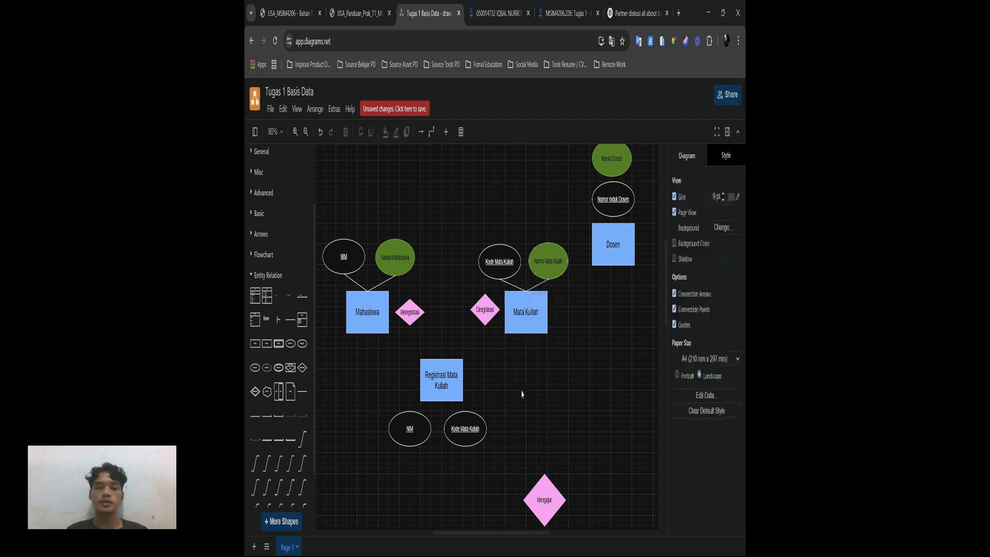
# Step: Connect the lower Kode Mata Kuliah ellipse to the bottom centre of the Registrasi Mata Kuliah rectangle with a plain relation line
pyautogui.click(416, 436)
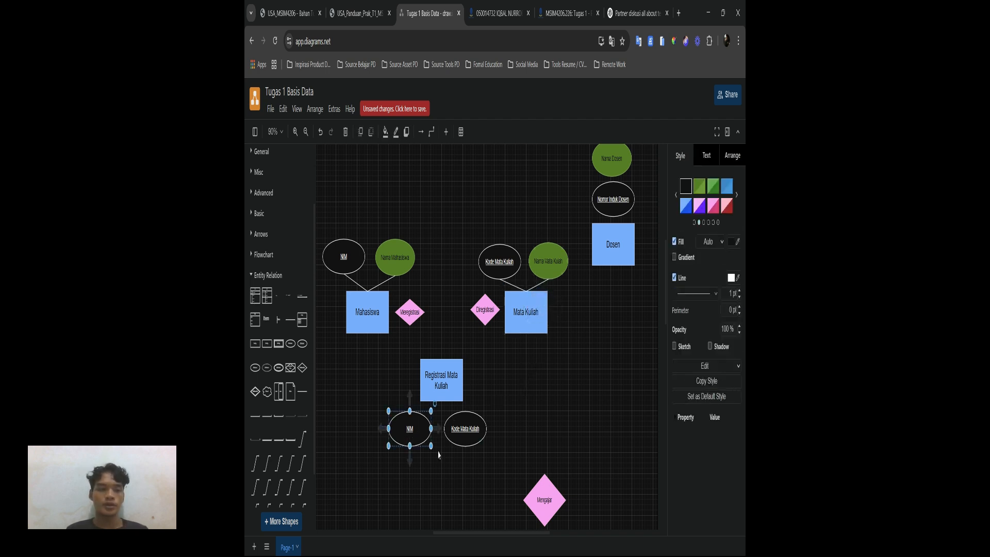
pyautogui.click(301, 391)
pyautogui.moveTo(495, 338); pyautogui.dragTo(483, 382)
pyautogui.hotkey('ctrl', 'z')
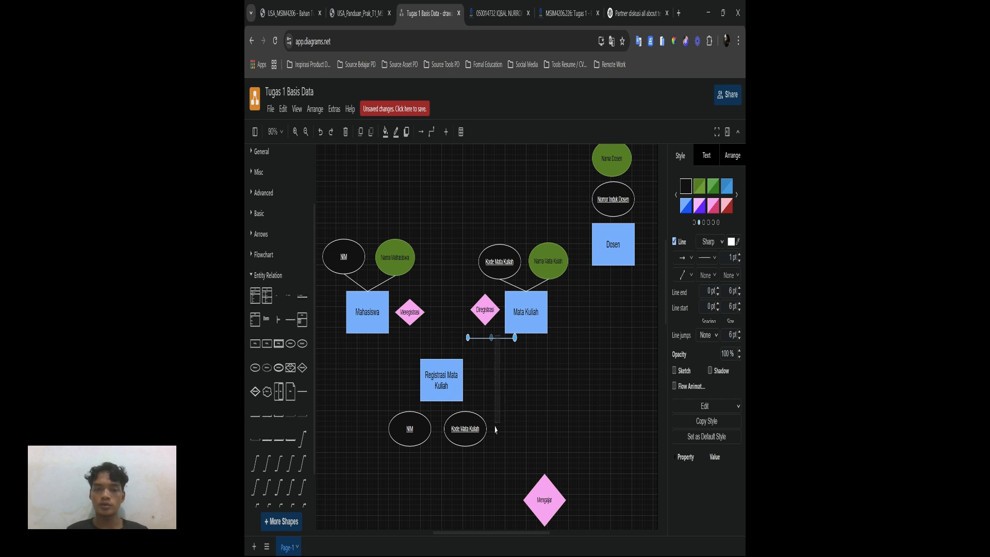
pyautogui.click(490, 410)
pyautogui.click(497, 344)
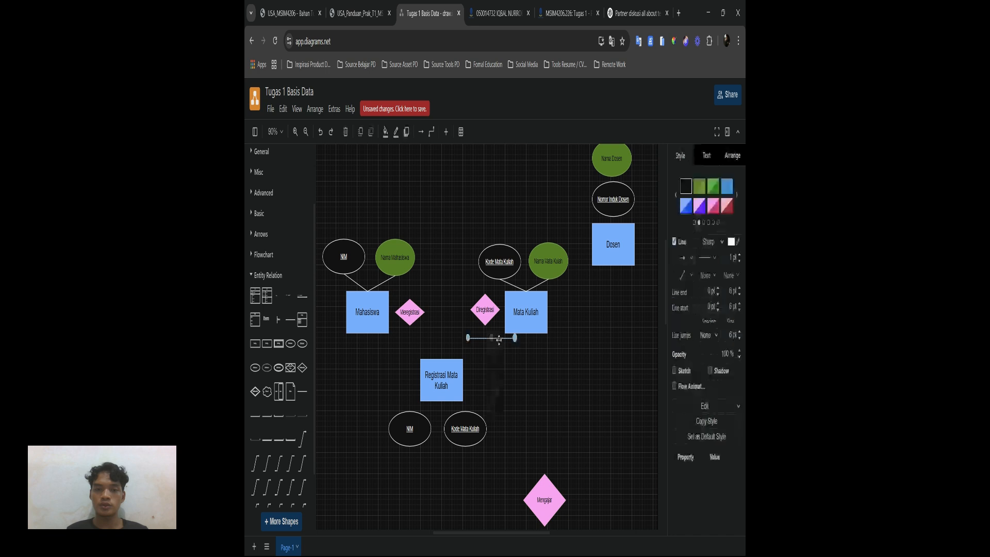
pyautogui.moveTo(497, 344); pyautogui.dragTo(442, 404)
pyautogui.click(396, 414)
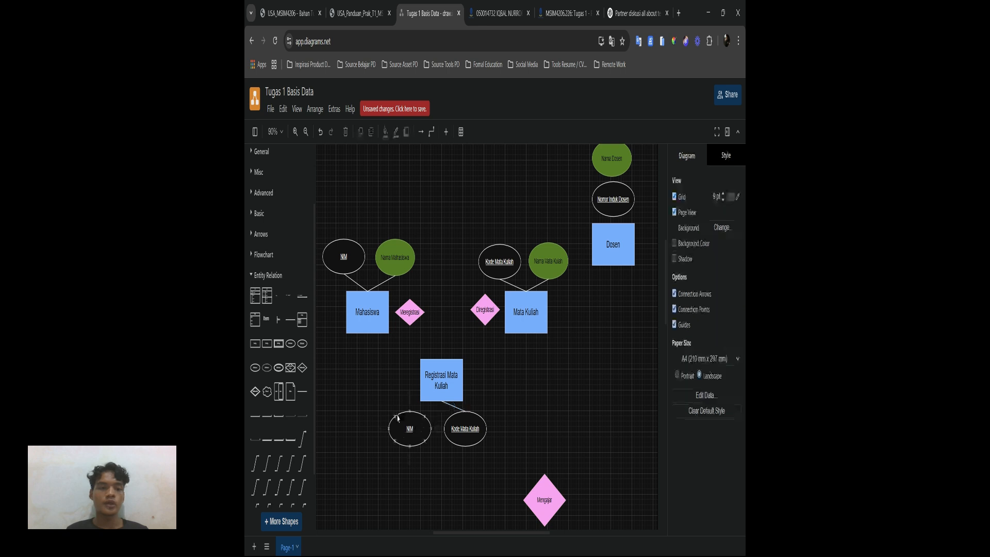
# Step: Connect the lower NIM ellipse to the bottom of Registrasi Mata Kuliah and nudge the neighbouring Kode Mata Kuliah ellipse slightly away from it
pyautogui.moveTo(306, 441)
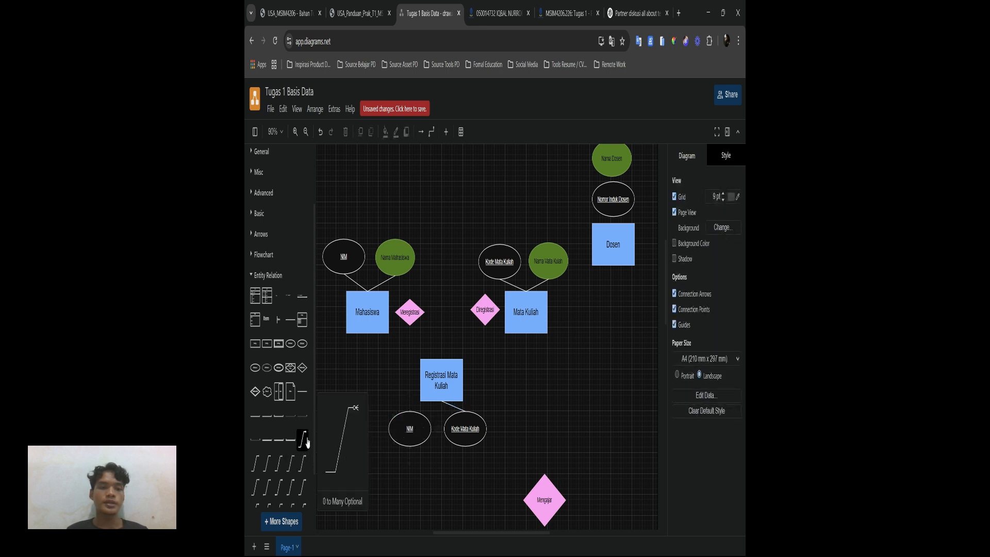
pyautogui.moveTo(301, 400)
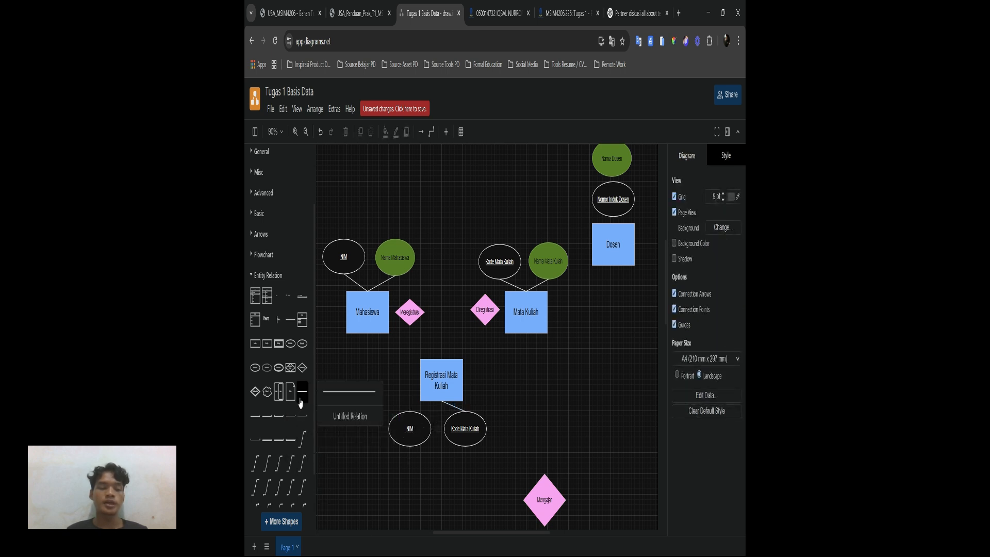
pyautogui.click(300, 401)
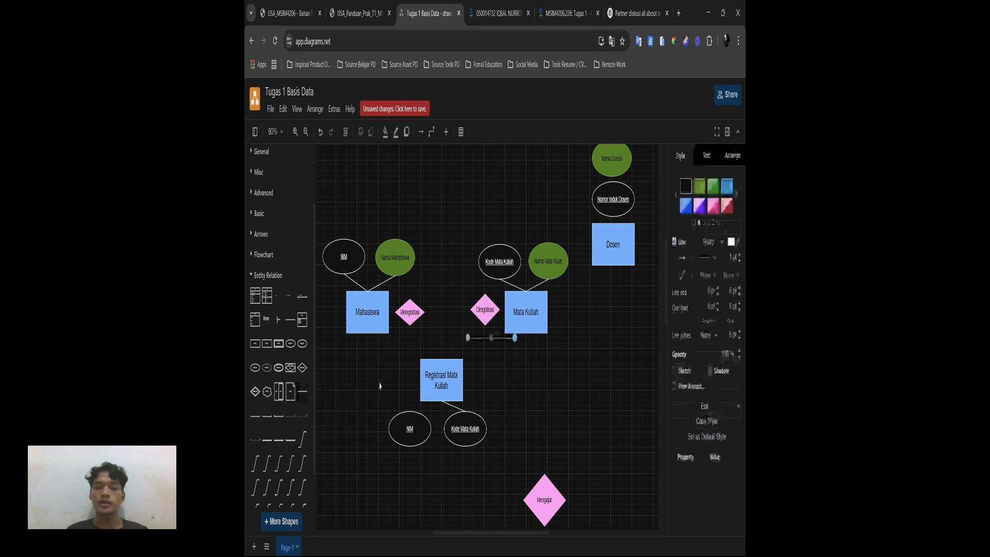
pyautogui.moveTo(482, 340); pyautogui.dragTo(441, 406)
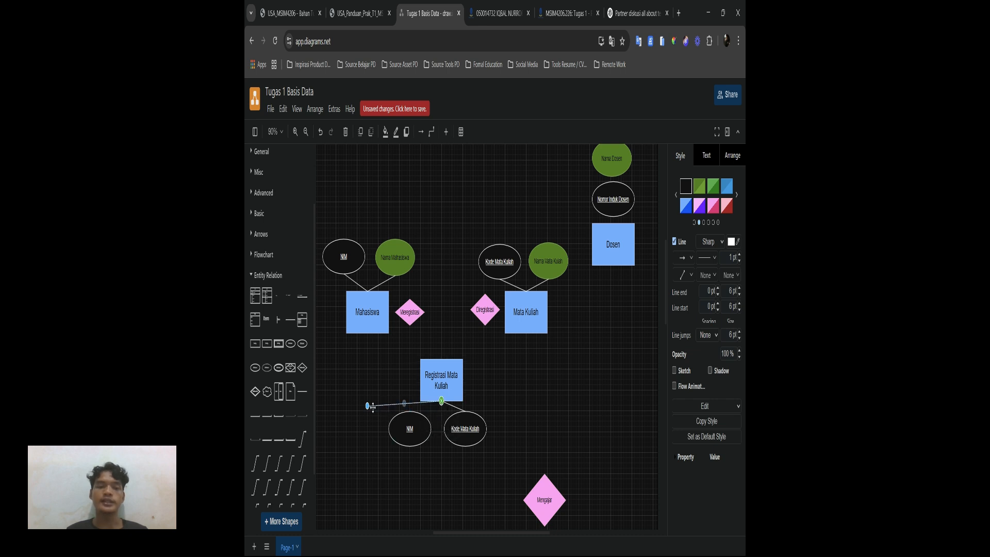
pyautogui.moveTo(368, 407); pyautogui.dragTo(416, 418)
pyautogui.click(442, 482)
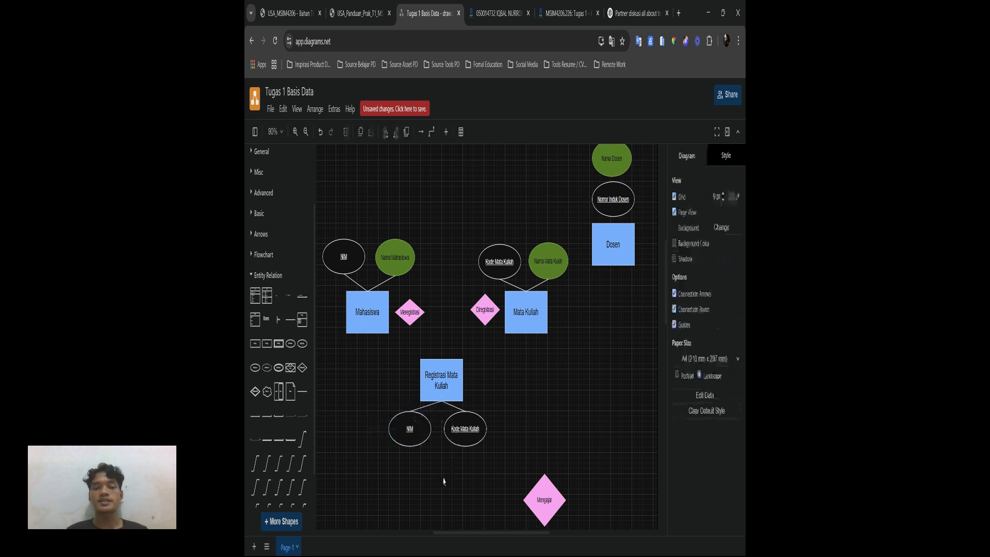
pyautogui.moveTo(471, 436); pyautogui.dragTo(473, 435)
pyautogui.click(434, 352)
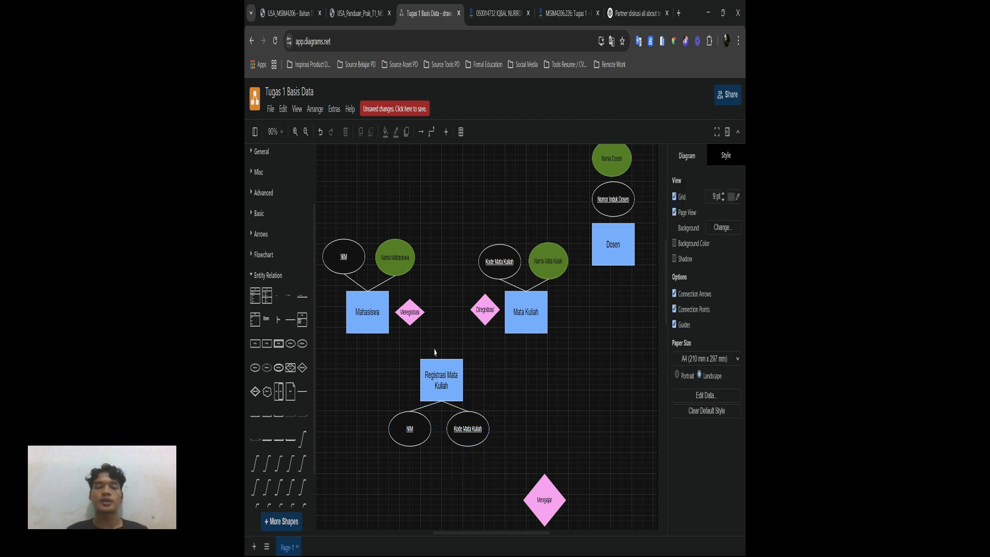
# Step: Shift the Meregistrasi and Diregistrasi diamonds slightly towards each other, leaving room for connectors beside Mahasiswa and Mata Kuliah
pyautogui.click(409, 317)
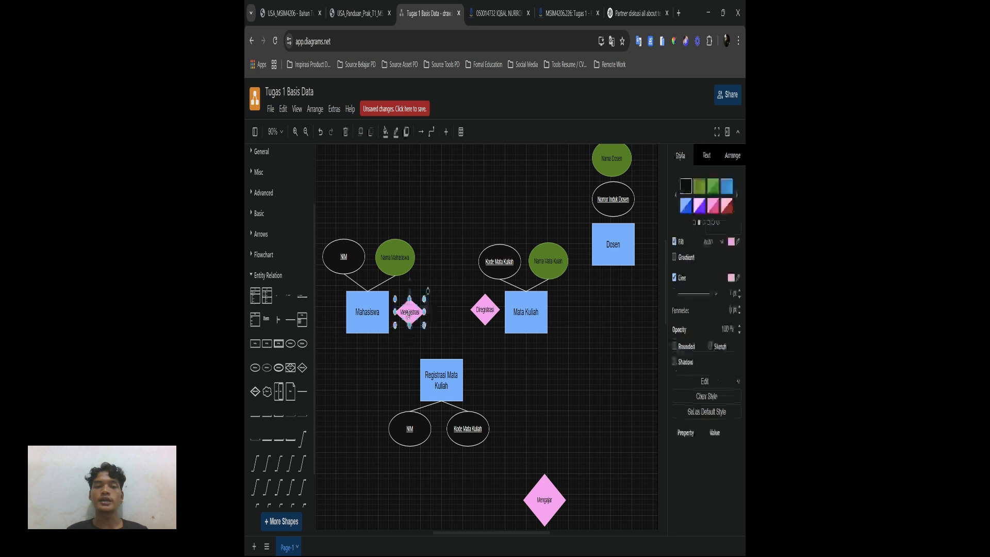
pyautogui.moveTo(409, 316); pyautogui.dragTo(416, 316)
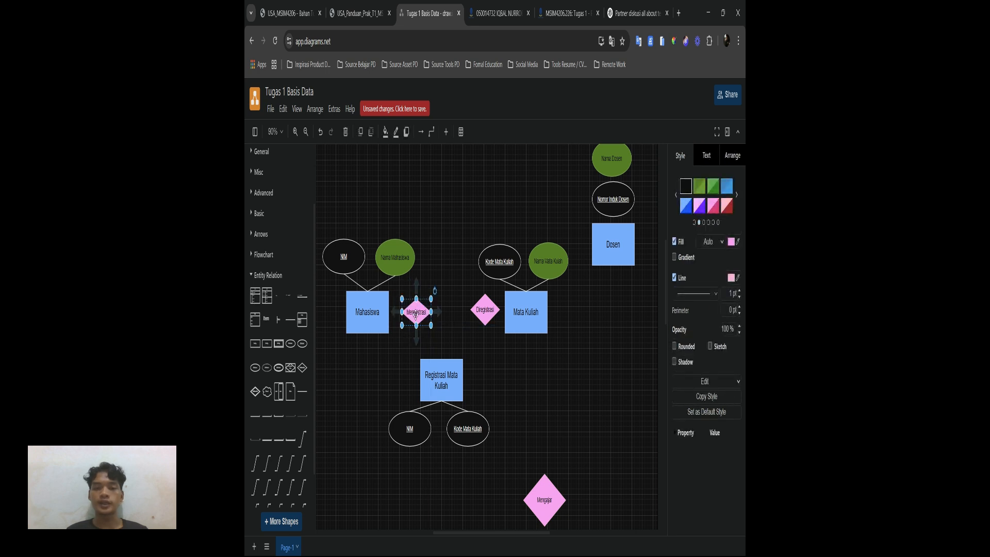
pyautogui.moveTo(490, 311); pyautogui.dragTo(487, 311)
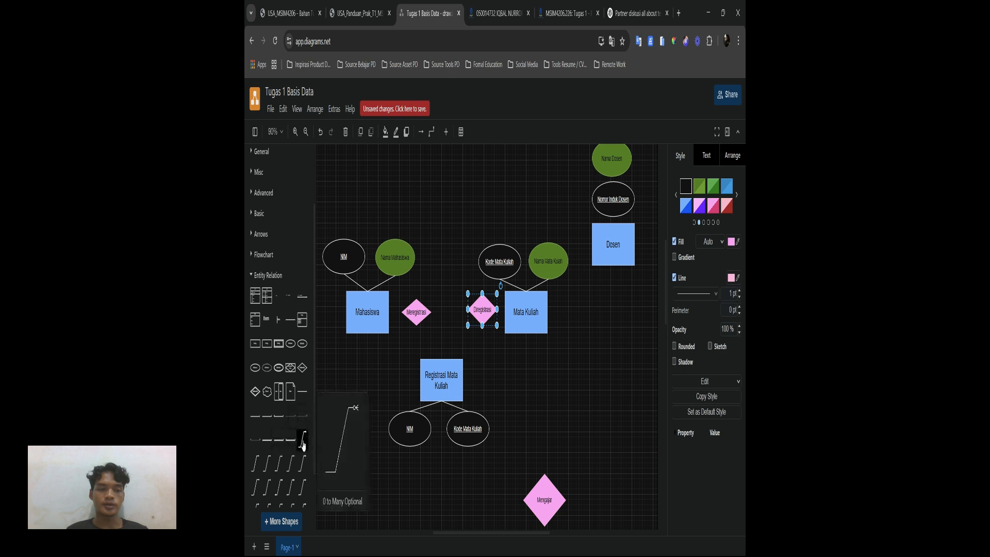
# Step: Connect Mahasiswa to the Meregistrasi diamond with a relation connector whose crow's-foot many end is at the diamond
pyautogui.click(267, 488)
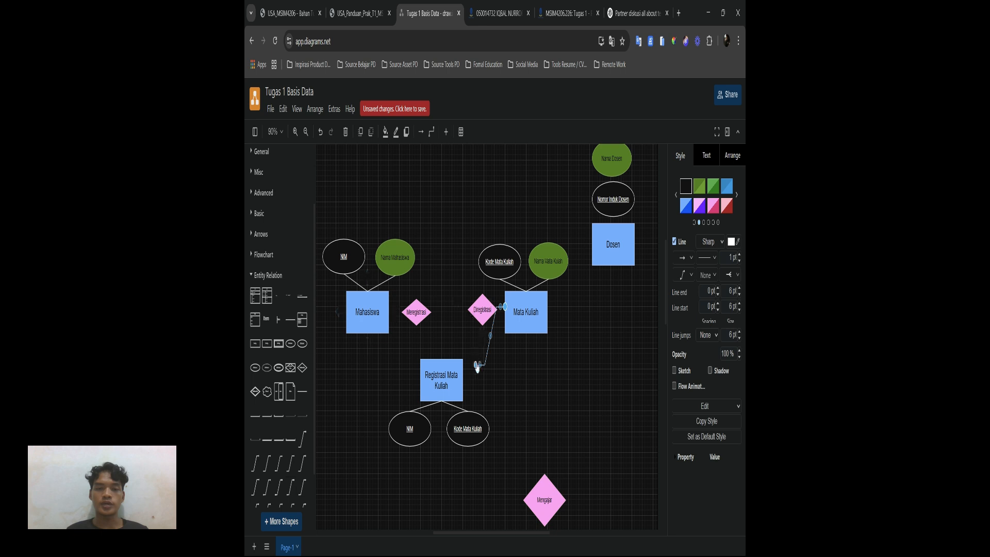
pyautogui.moveTo(477, 371); pyautogui.dragTo(422, 332)
pyautogui.click(402, 326)
pyautogui.click(432, 327)
pyautogui.moveTo(430, 326); pyautogui.dragTo(390, 317)
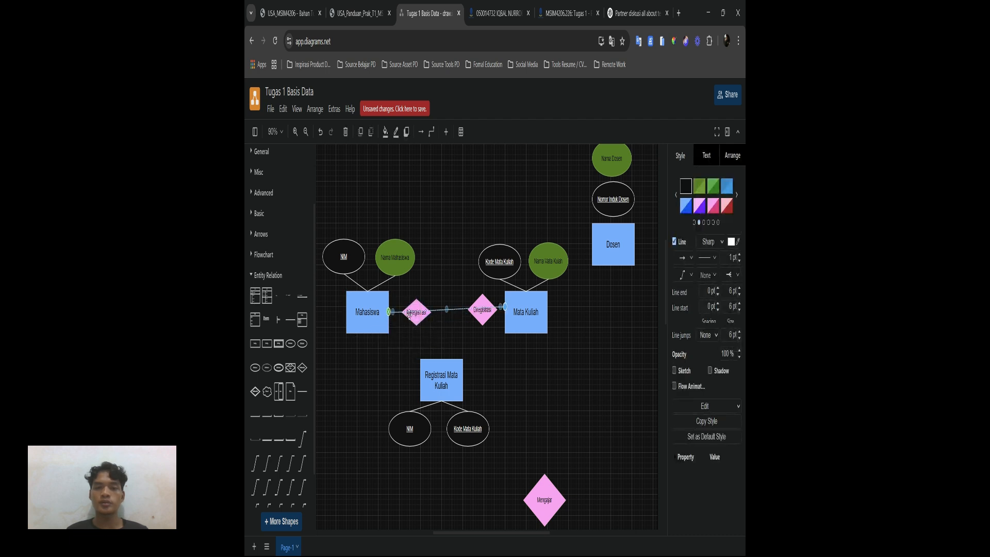
pyautogui.moveTo(505, 311); pyautogui.dragTo(418, 315)
pyautogui.moveTo(442, 359); pyautogui.dragTo(403, 313)
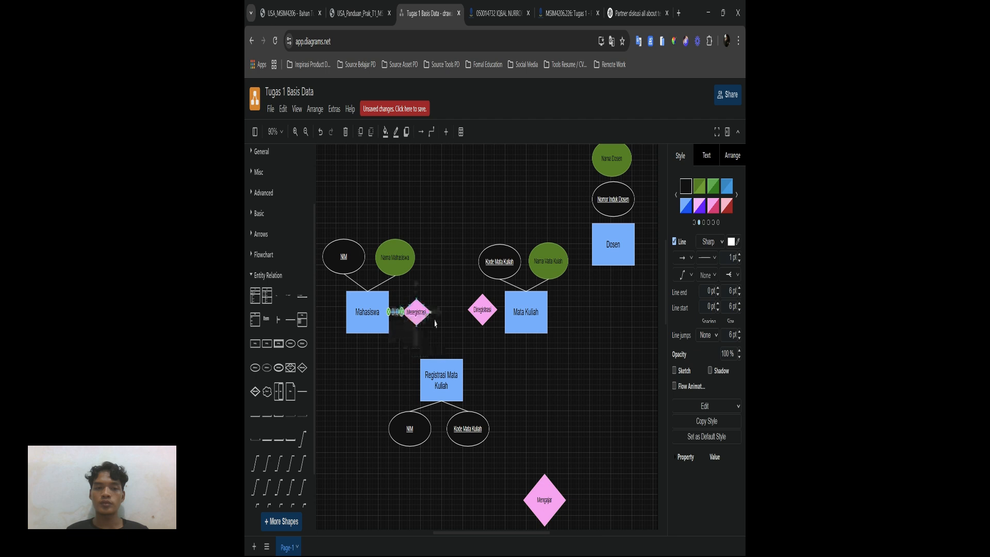
pyautogui.click(441, 336)
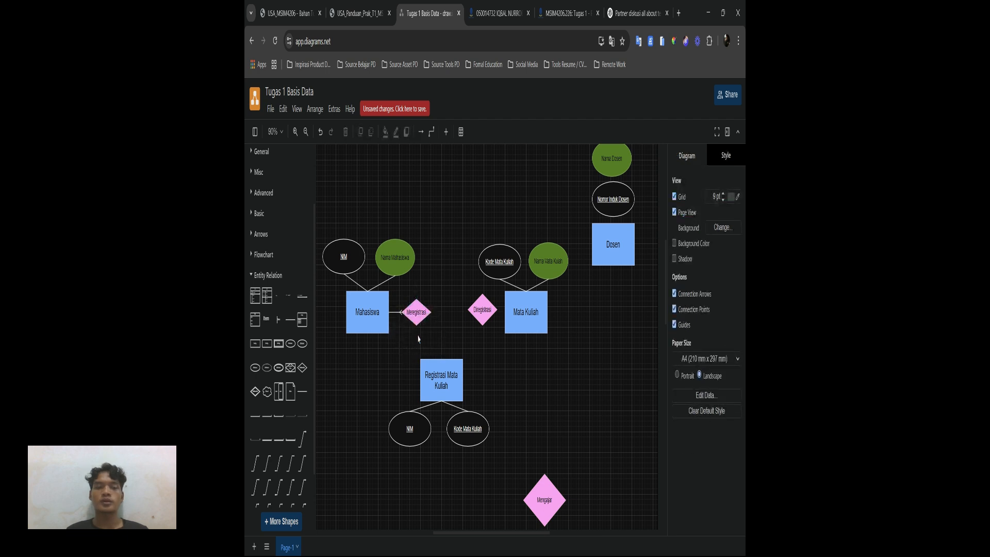
# Step: Connect the bottom of the Meregistrasi diamond to the top of Registrasi Mata Kuliah with a Many to Many connector
pyautogui.click(419, 322)
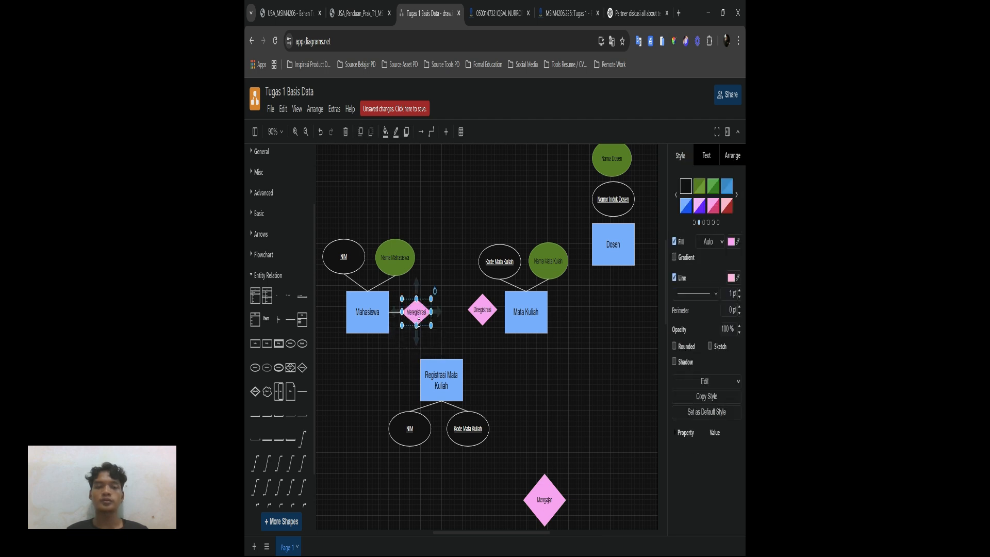
pyautogui.moveTo(281, 465)
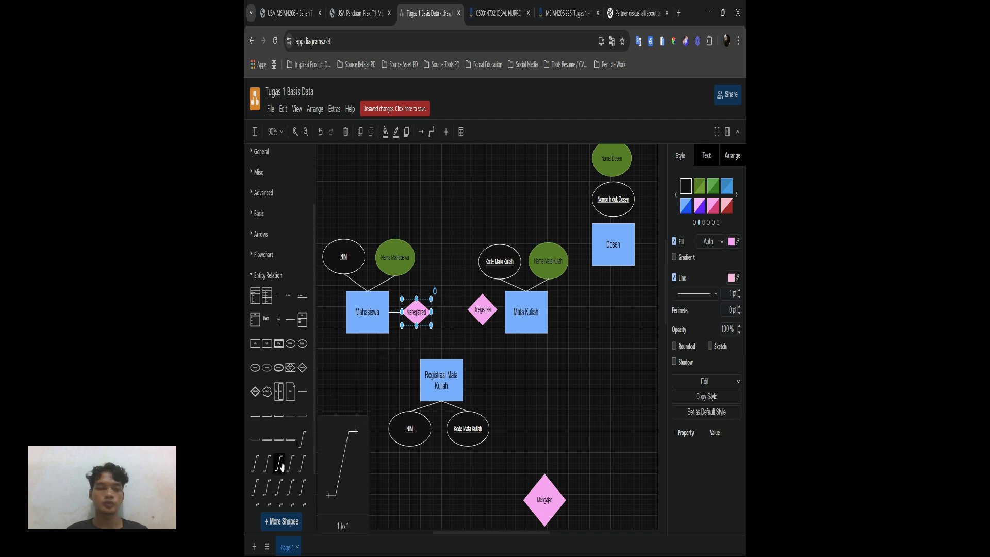
pyautogui.moveTo(284, 488)
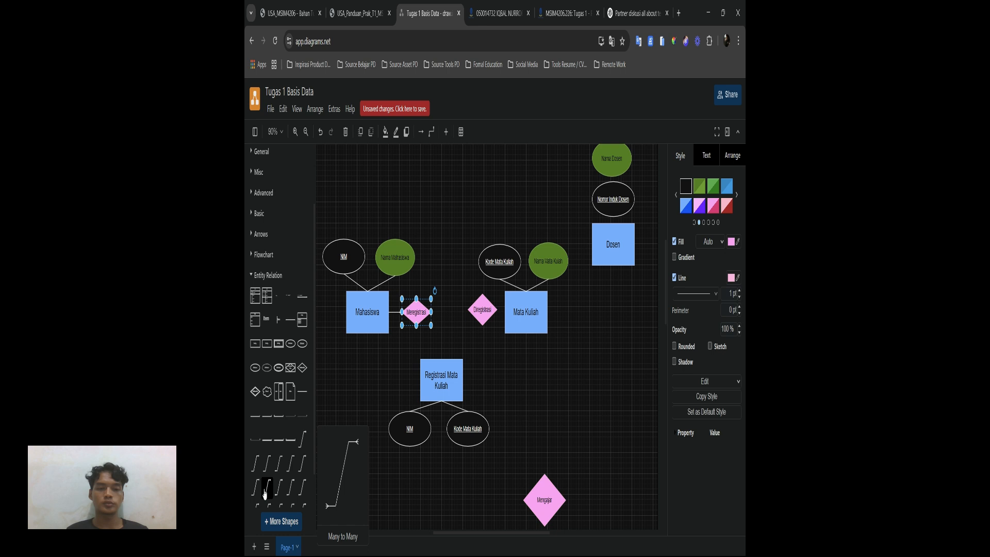
pyautogui.click(266, 493)
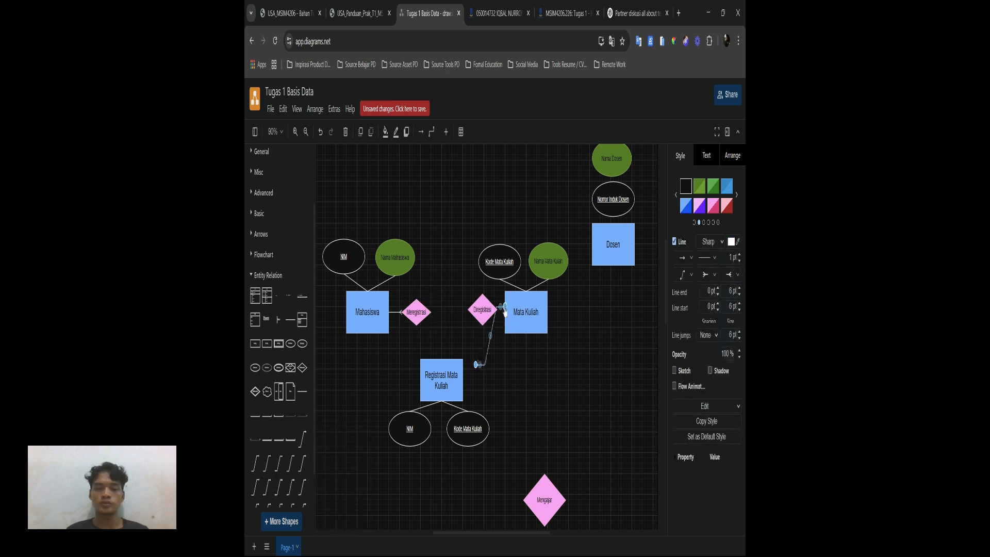
pyautogui.moveTo(505, 308); pyautogui.dragTo(418, 333)
pyautogui.moveTo(475, 367); pyautogui.dragTo(443, 360)
pyautogui.moveTo(444, 359); pyautogui.dragTo(443, 361)
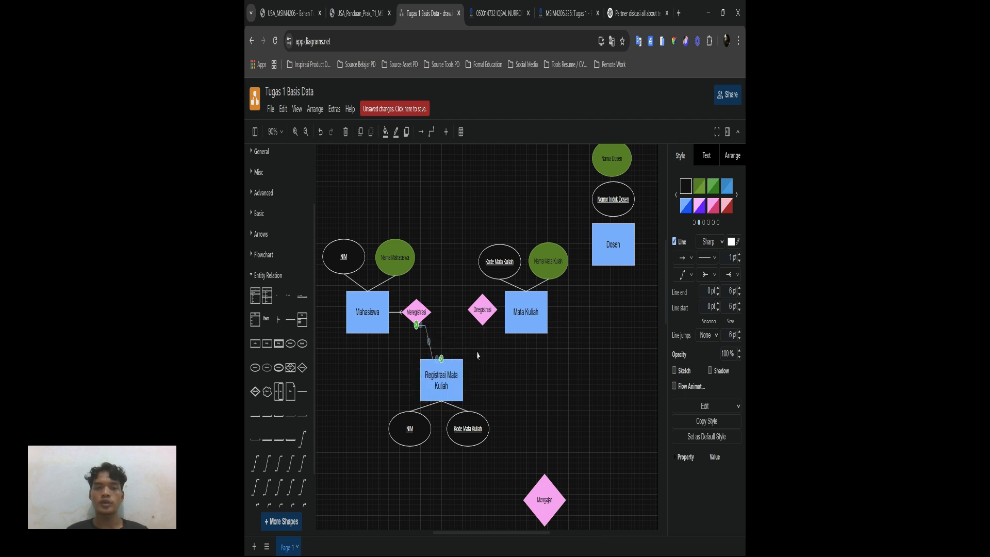
pyautogui.click(503, 373)
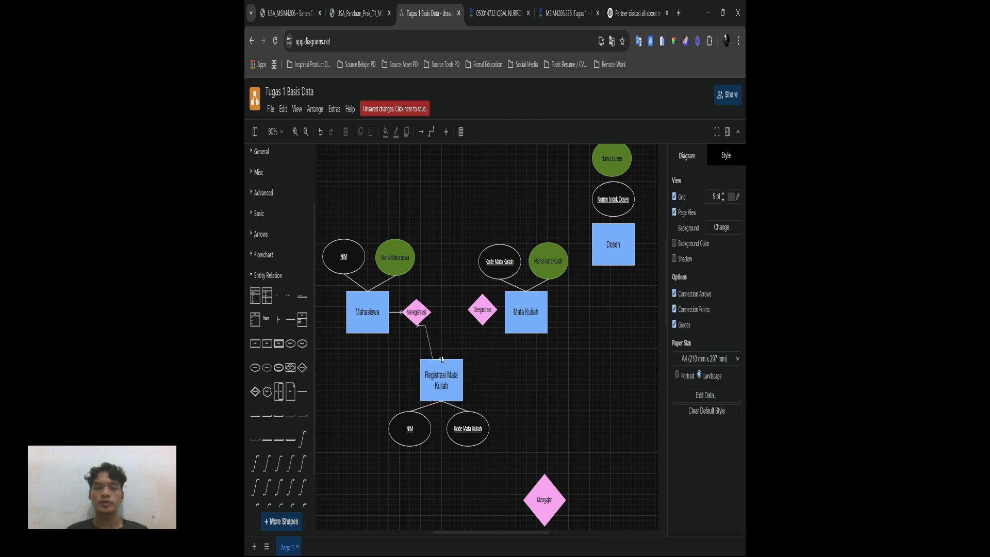
pyautogui.click(418, 324)
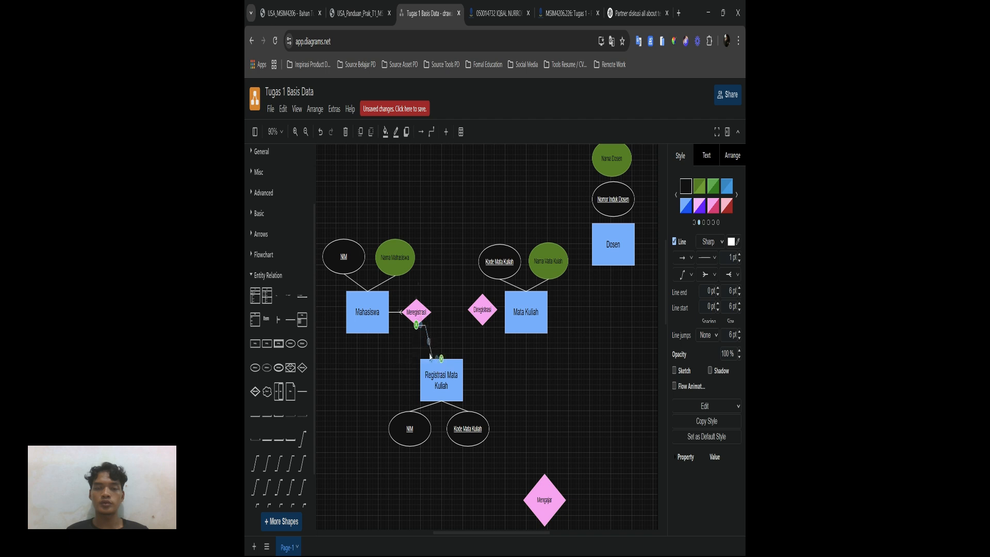
pyautogui.moveTo(438, 374)
pyautogui.mouseDown()
pyautogui.moveTo(430, 385)
pyautogui.moveTo(419, 374)
pyautogui.moveTo(438, 374)
pyautogui.mouseUp()
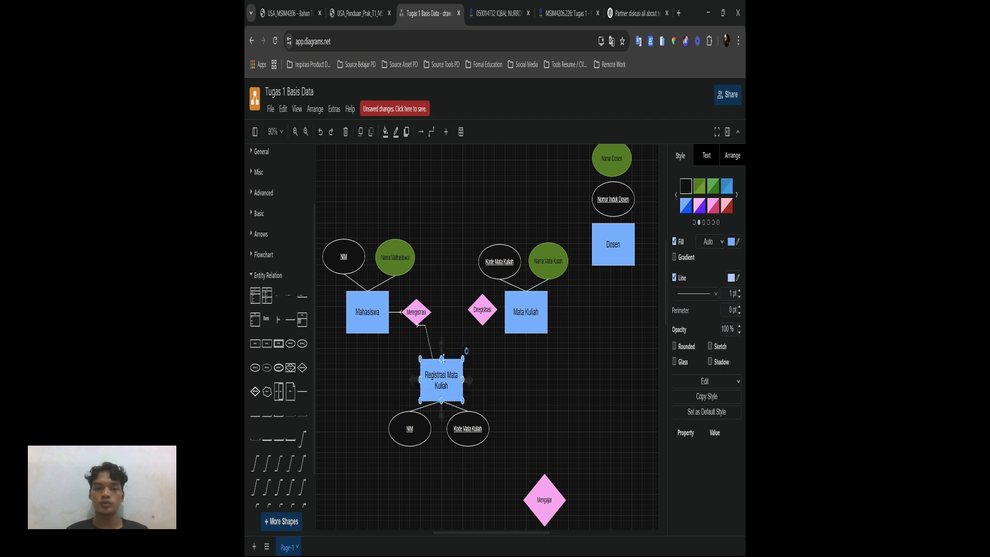
pyautogui.click(448, 337)
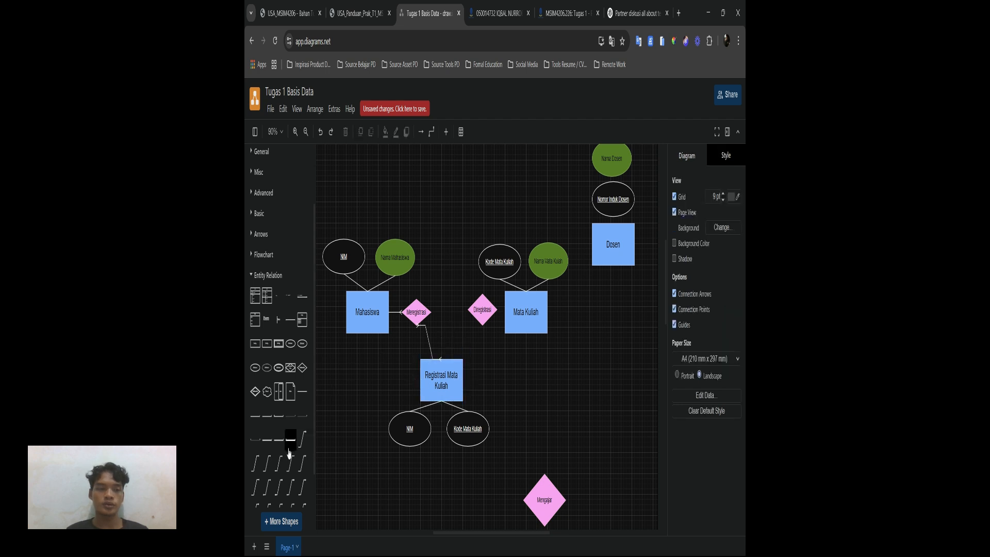
# Step: Connect the Diregistrasi diamond's side facing Meregistrasi to the top of Registrasi Mata Kuliah with a Many to Many connector
pyautogui.moveTo(268, 468)
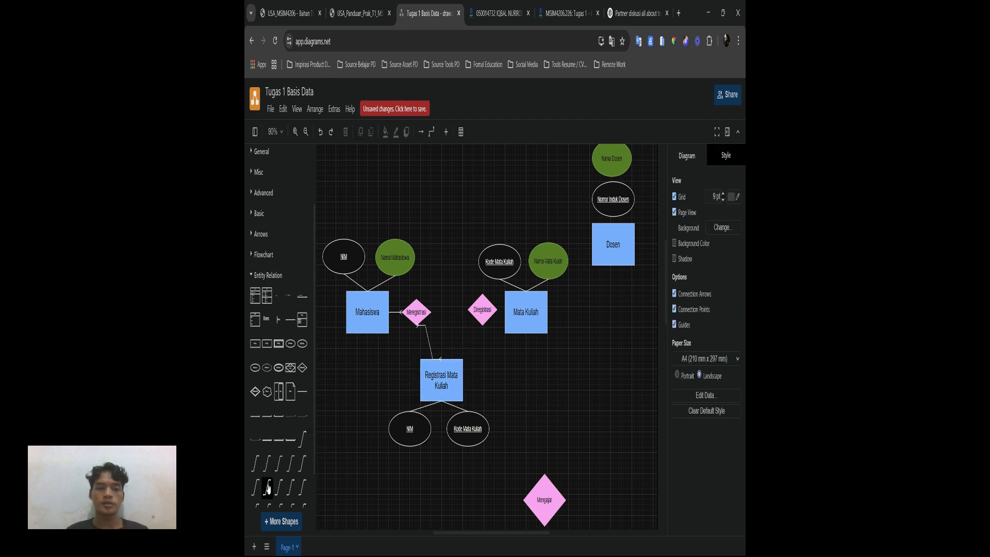
pyautogui.click(267, 470)
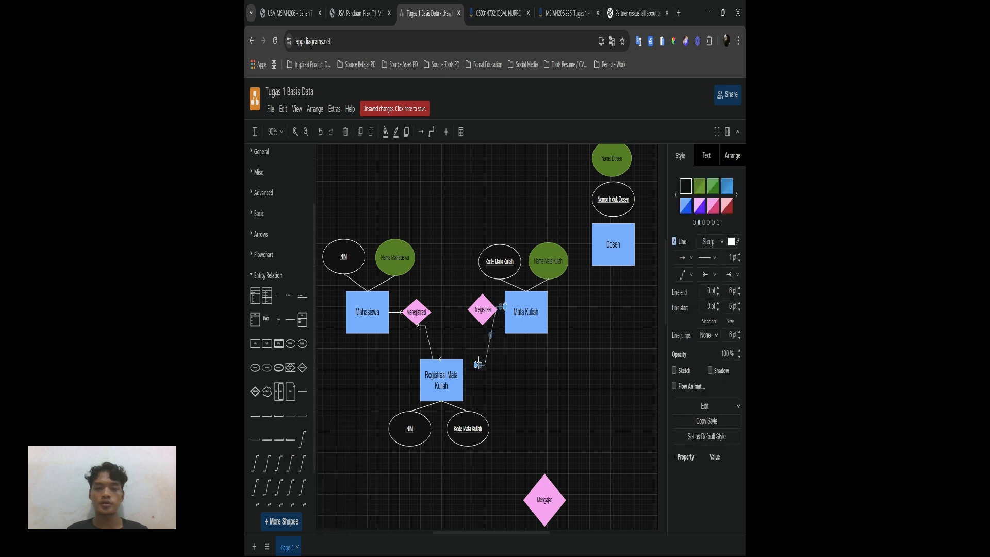
pyautogui.moveTo(475, 371); pyautogui.dragTo(442, 359)
pyautogui.moveTo(506, 308); pyautogui.dragTo(467, 318)
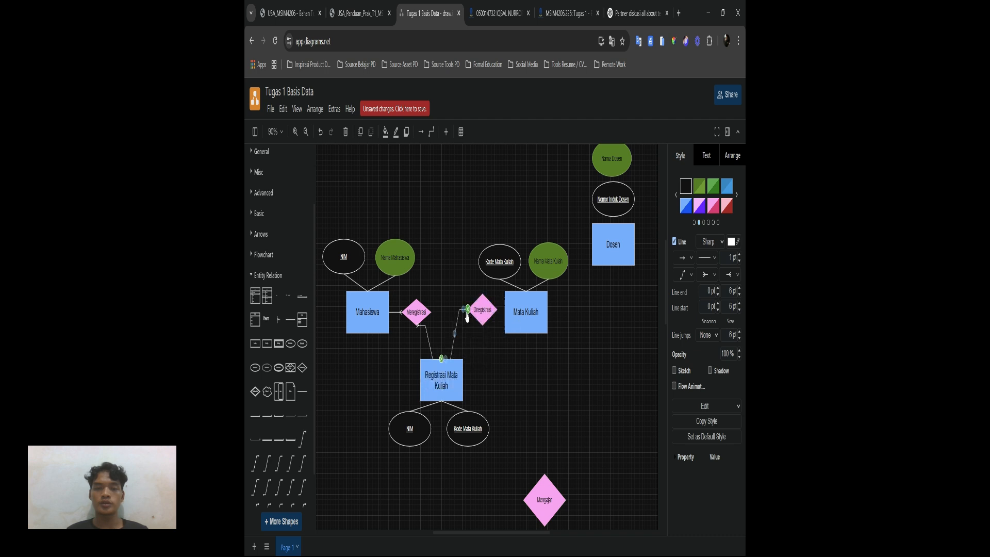
pyautogui.click(486, 344)
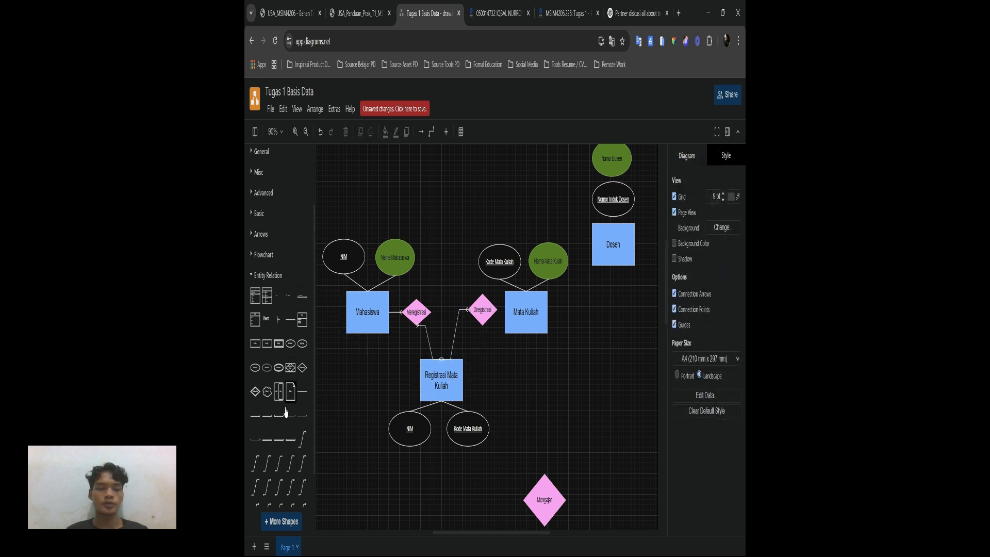
pyautogui.moveTo(283, 471)
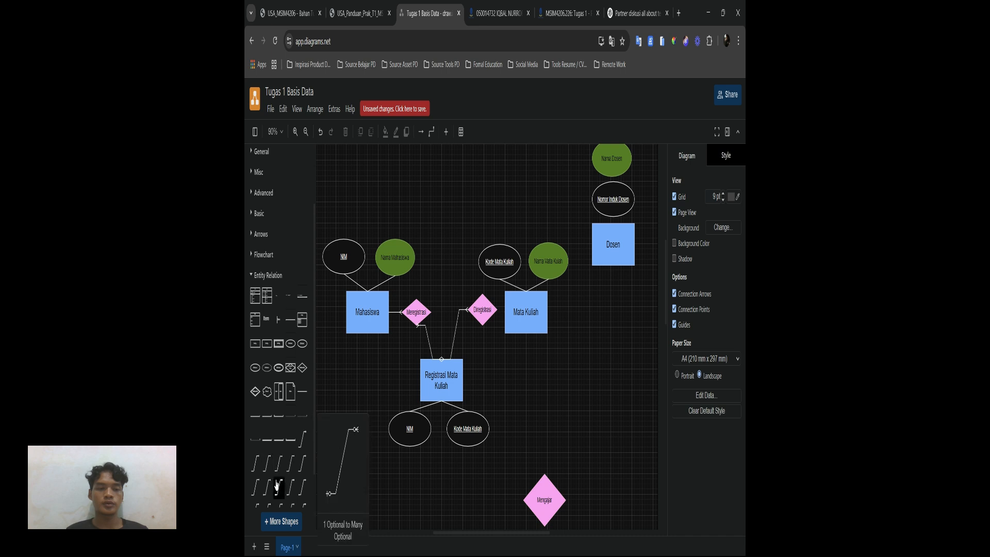
pyautogui.click(278, 485)
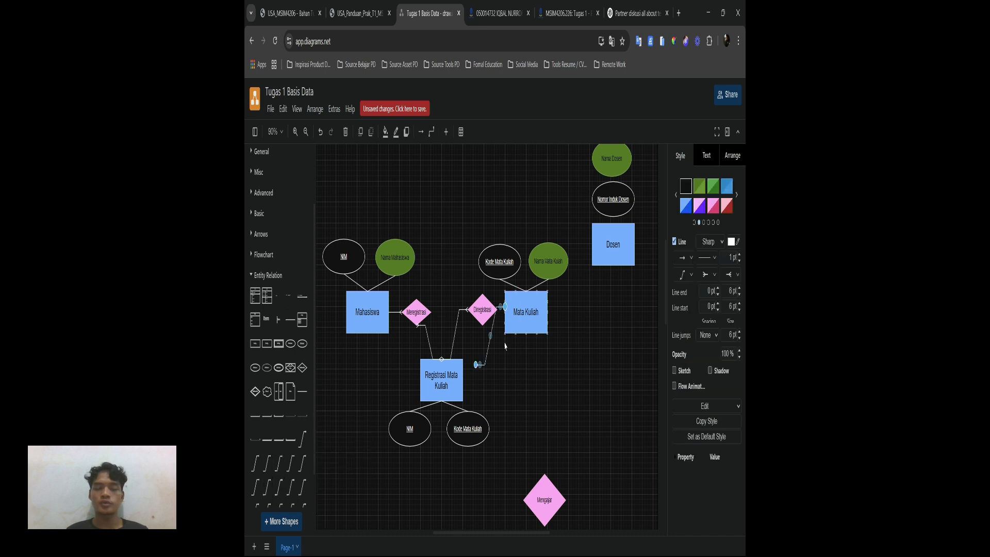
pyautogui.moveTo(482, 360); pyautogui.dragTo(527, 318)
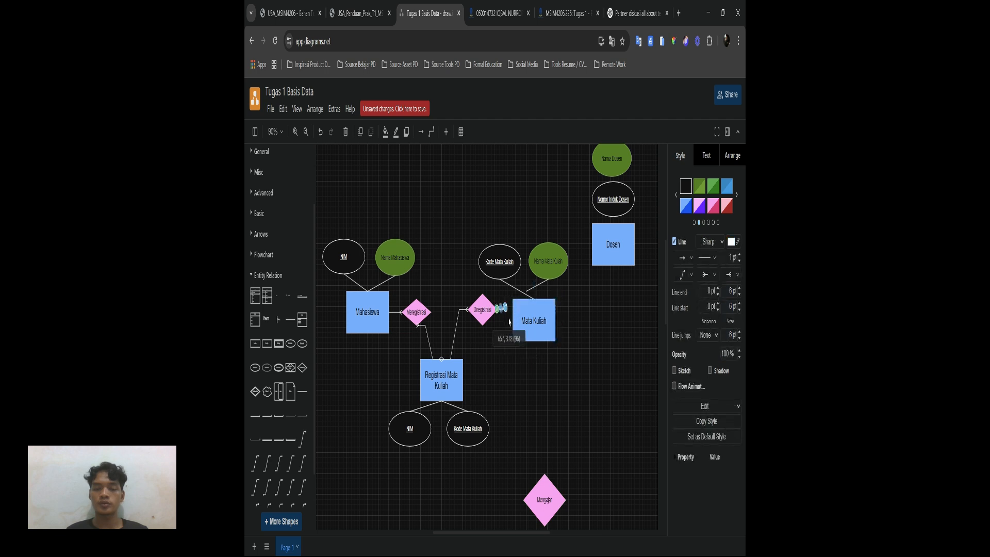
pyautogui.click(504, 310)
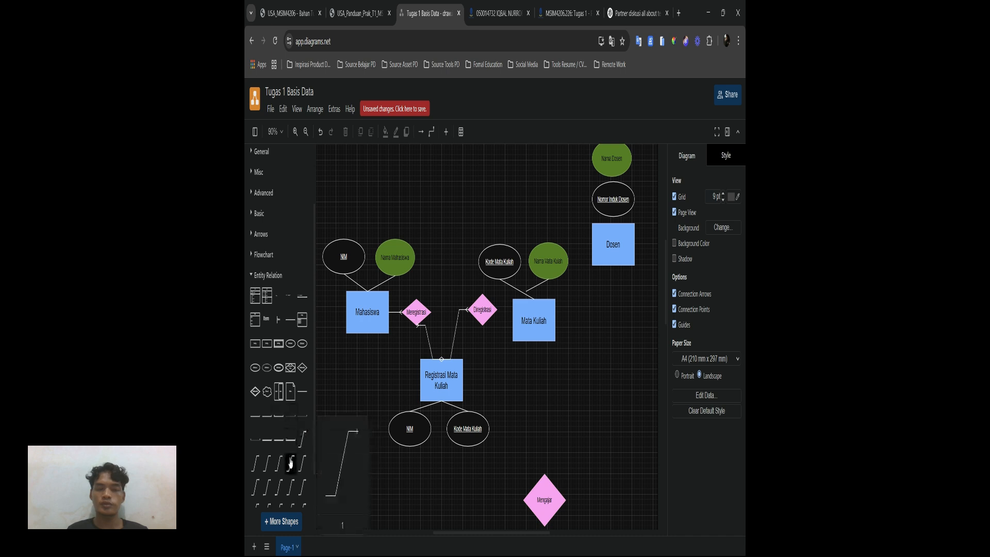
# Step: Nudge Mata Kuliah into line with the Diregistrasi diamond and reattach the Nama Mata Kuliah line to the middle of its top edge
pyautogui.moveTo(531, 325)
pyautogui.mouseDown()
pyautogui.moveTo(528, 308)
pyautogui.moveTo(528, 319)
pyautogui.mouseUp()
pyautogui.click(545, 283)
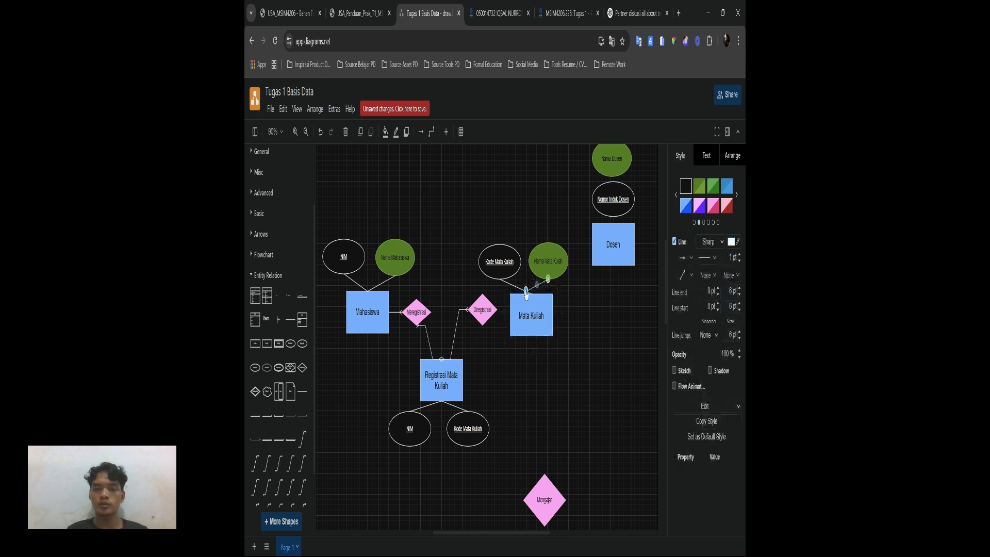
pyautogui.moveTo(526, 293); pyautogui.dragTo(533, 297)
pyautogui.click(542, 402)
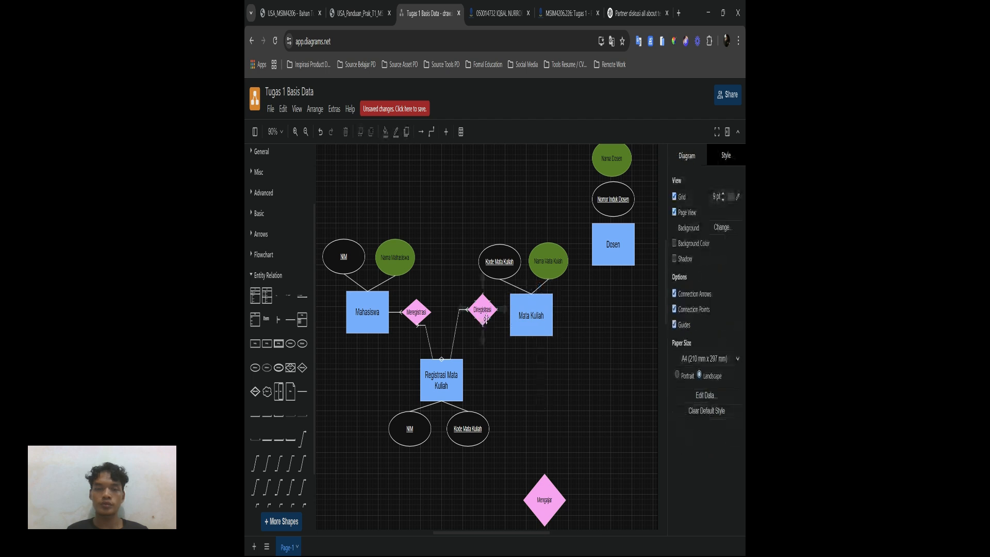
pyautogui.moveTo(538, 331); pyautogui.dragTo(535, 326)
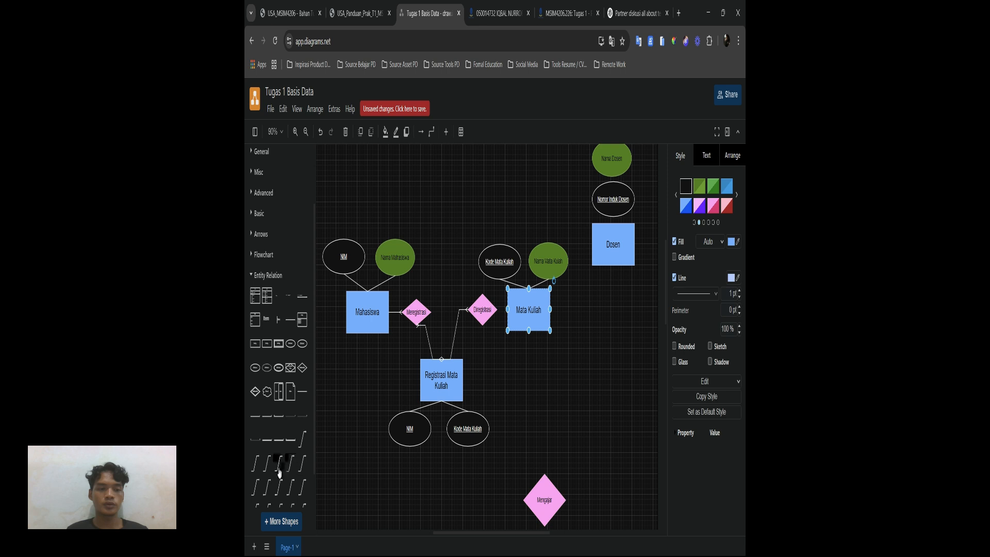
# Step: Connect the Diregistrasi diamond to the facing side of Mata Kuliah with a Many to Many connector, keeping the entity close to the diamond
pyautogui.moveTo(273, 473)
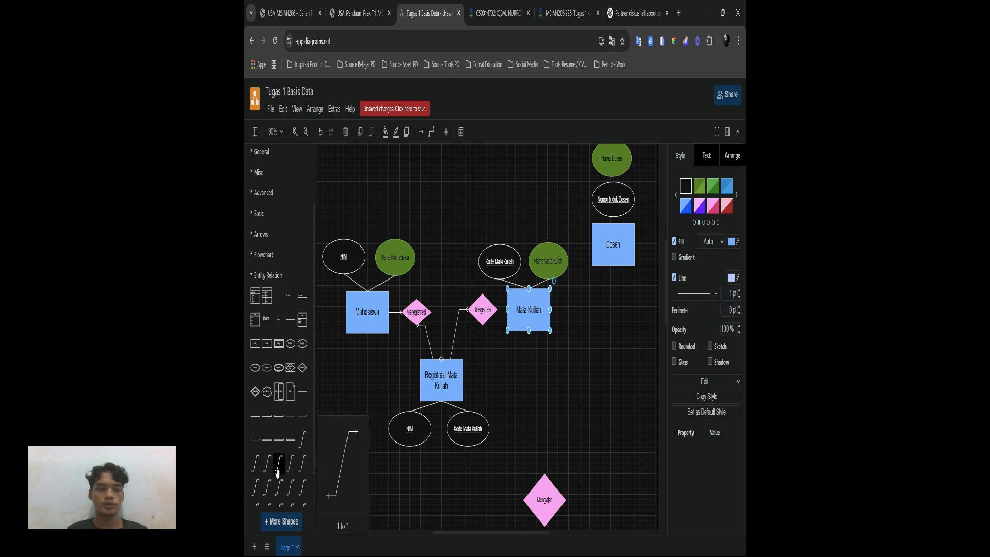
pyautogui.click(267, 492)
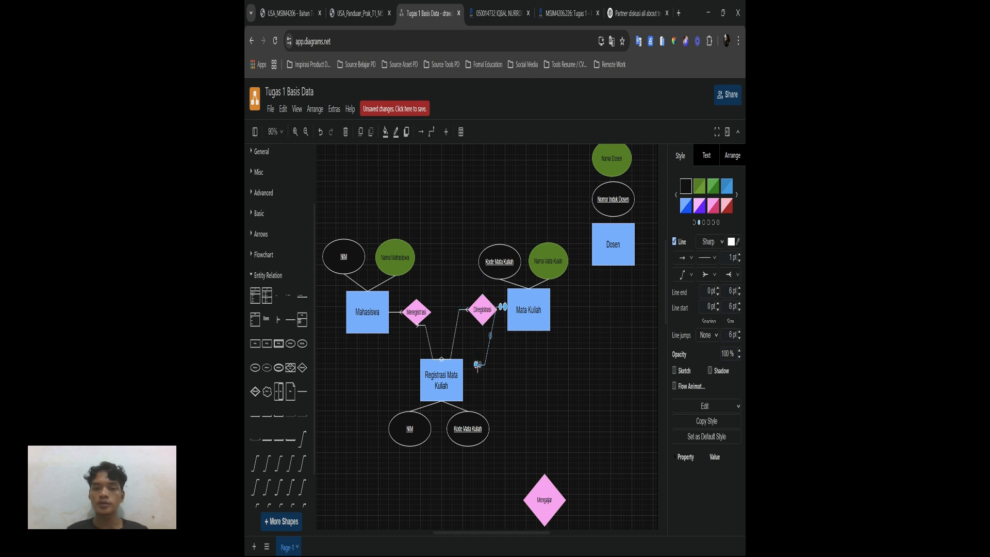
pyautogui.moveTo(477, 366); pyautogui.dragTo(533, 316)
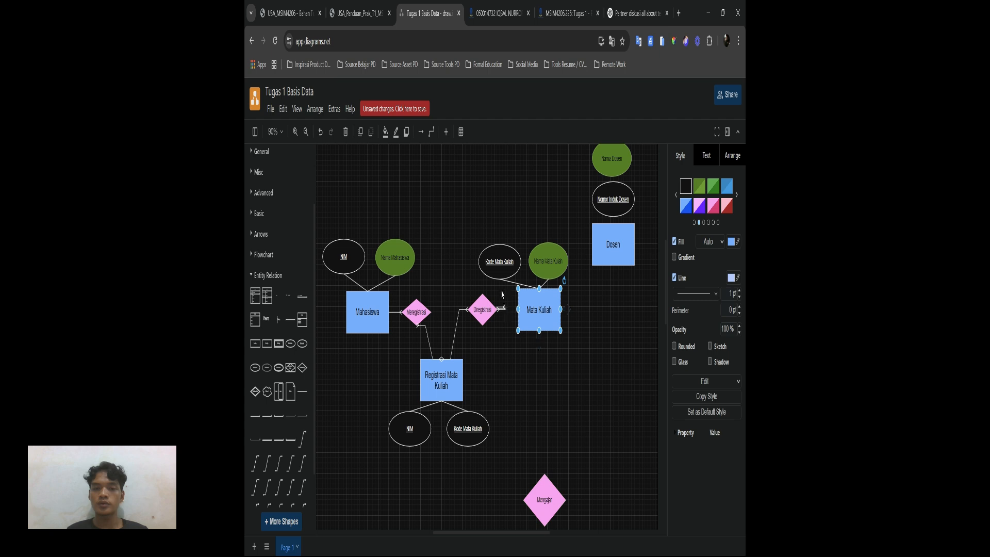
pyautogui.click(501, 302)
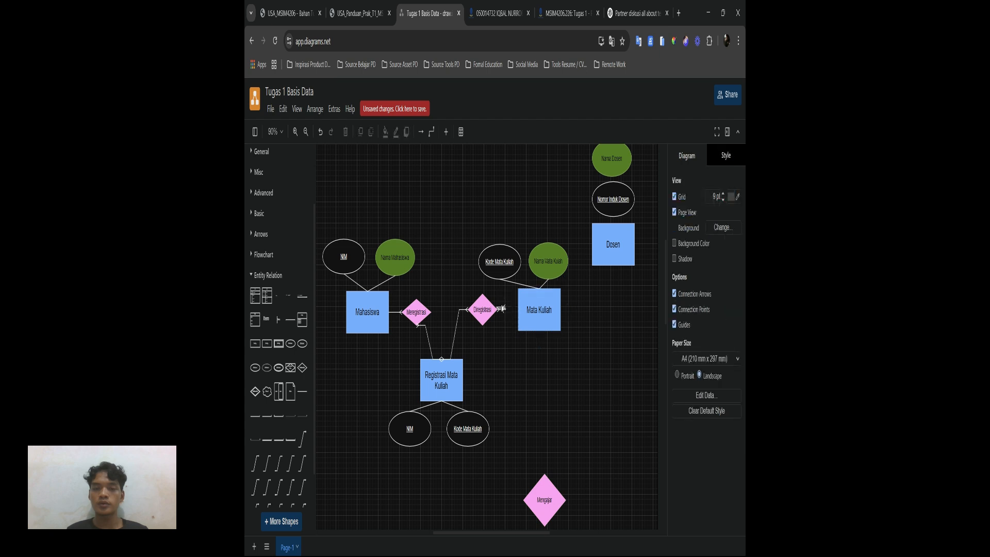
pyautogui.click(504, 310)
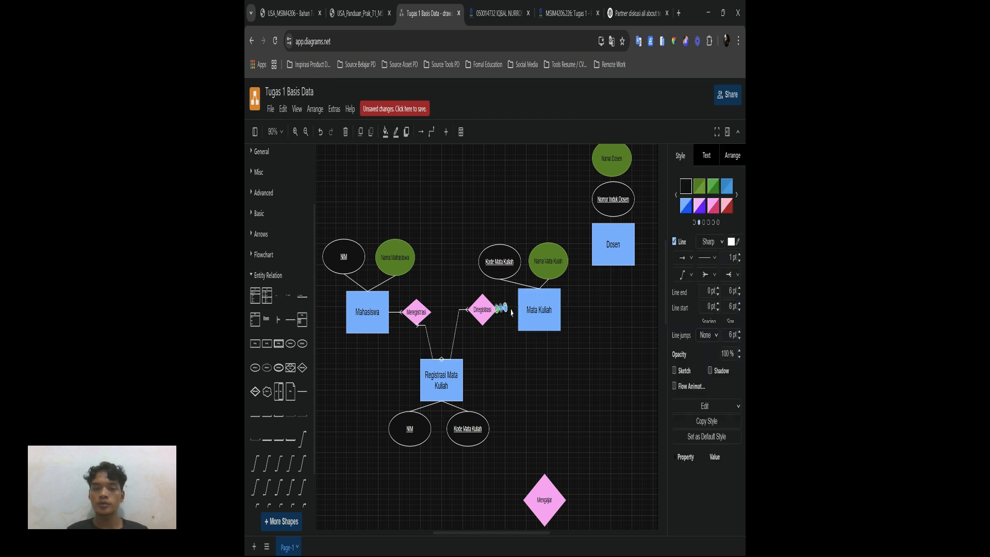
pyautogui.moveTo(505, 307); pyautogui.dragTo(528, 322)
pyautogui.click(511, 359)
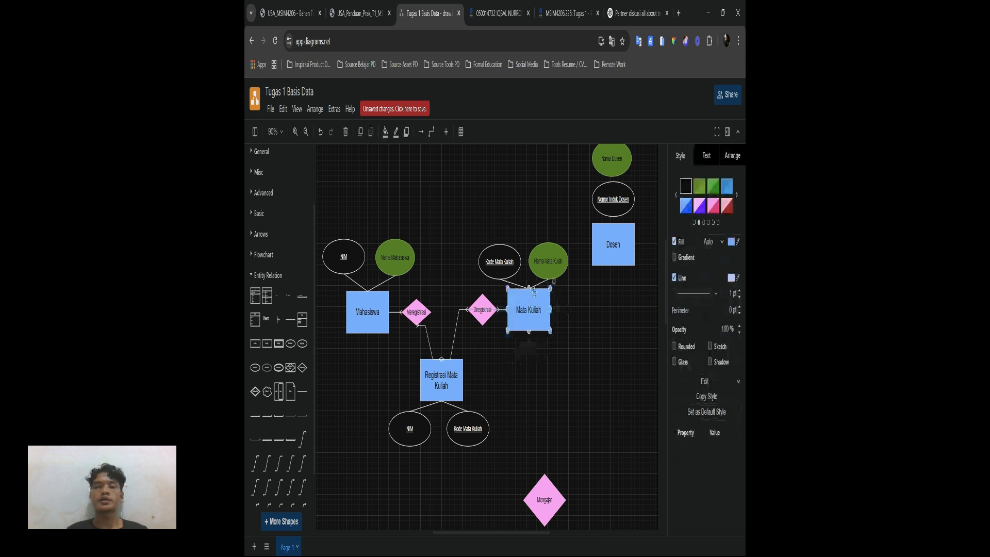
# Step: Compare the NIM and Kode Mata Kuliah attributes of Registrasi Mata Kuliah with the Mahasiswa and Mata Kuliah entities they refer to
pyautogui.click(514, 259)
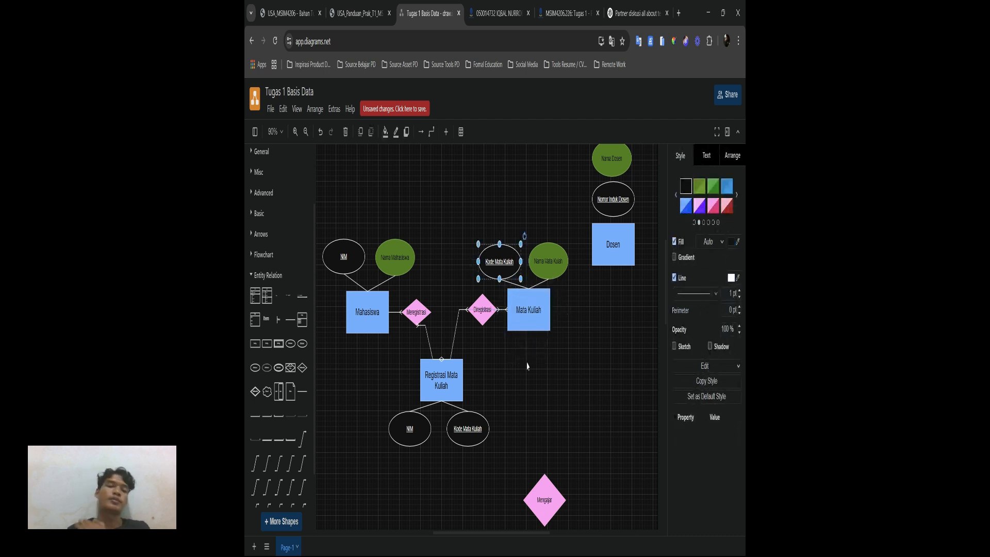
pyautogui.click(513, 379)
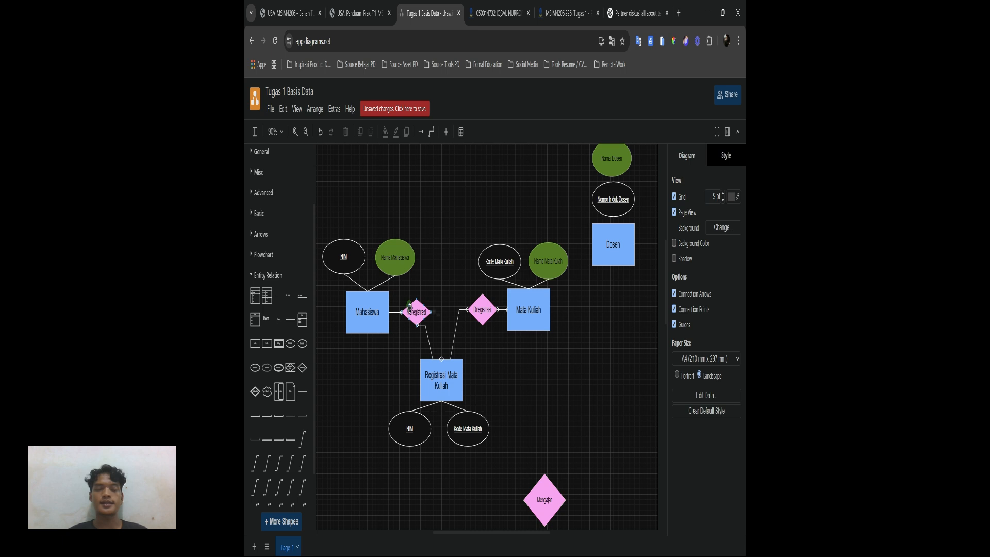
pyautogui.click(441, 371)
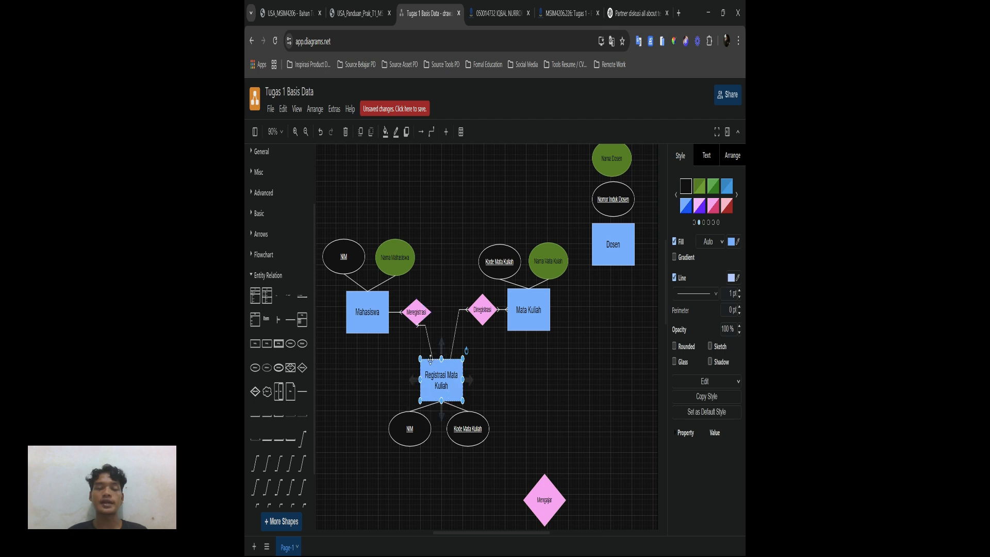
pyautogui.click(414, 420)
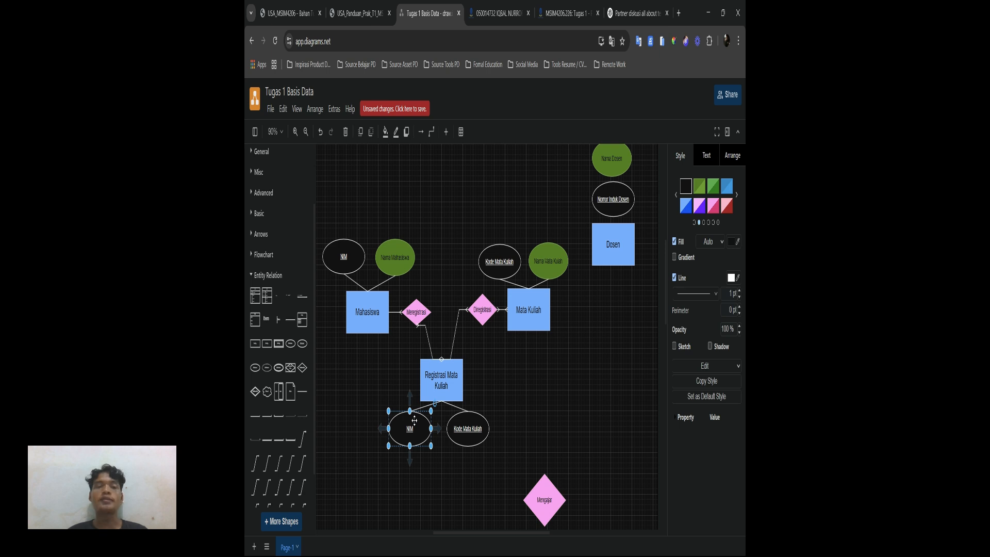
pyautogui.click(374, 311)
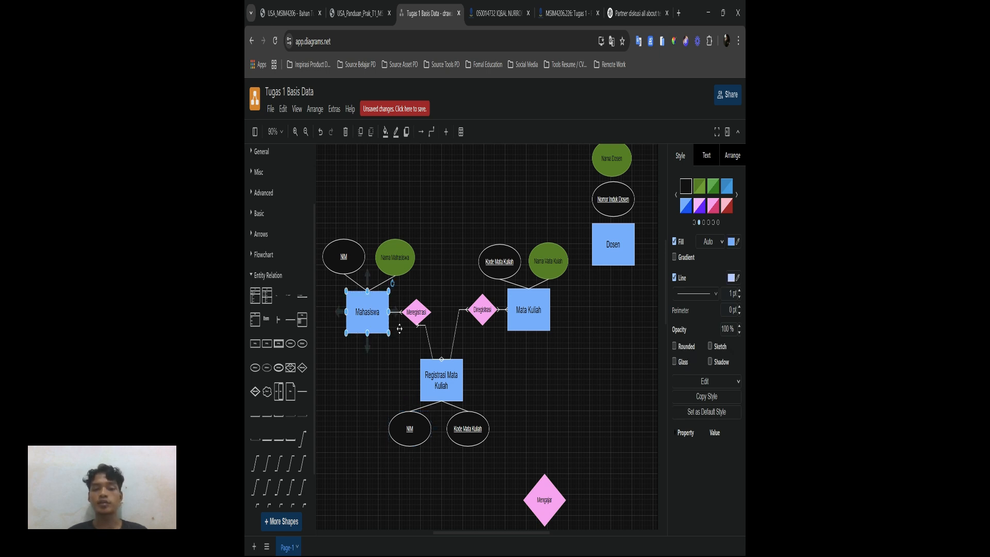
pyautogui.click(478, 444)
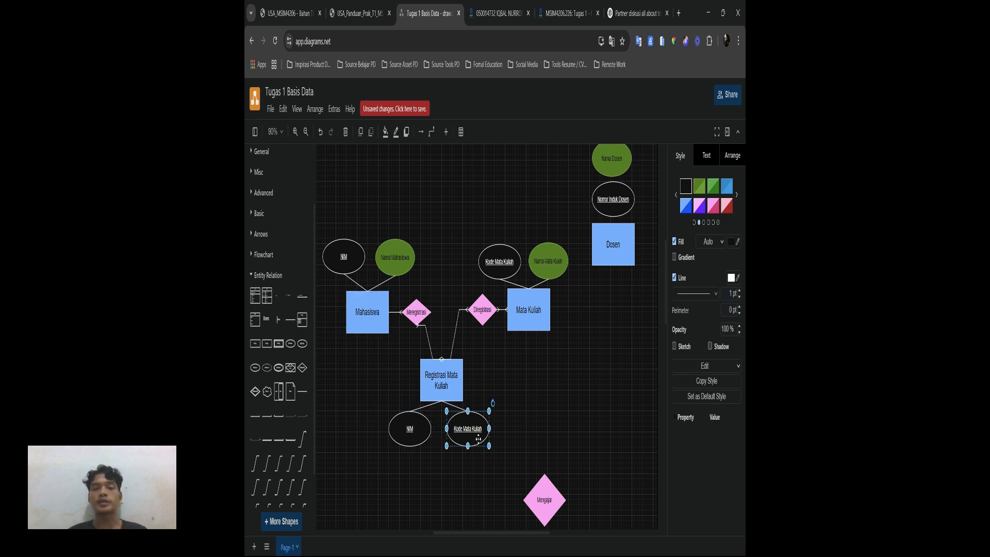
pyautogui.click(531, 305)
pyautogui.click(500, 380)
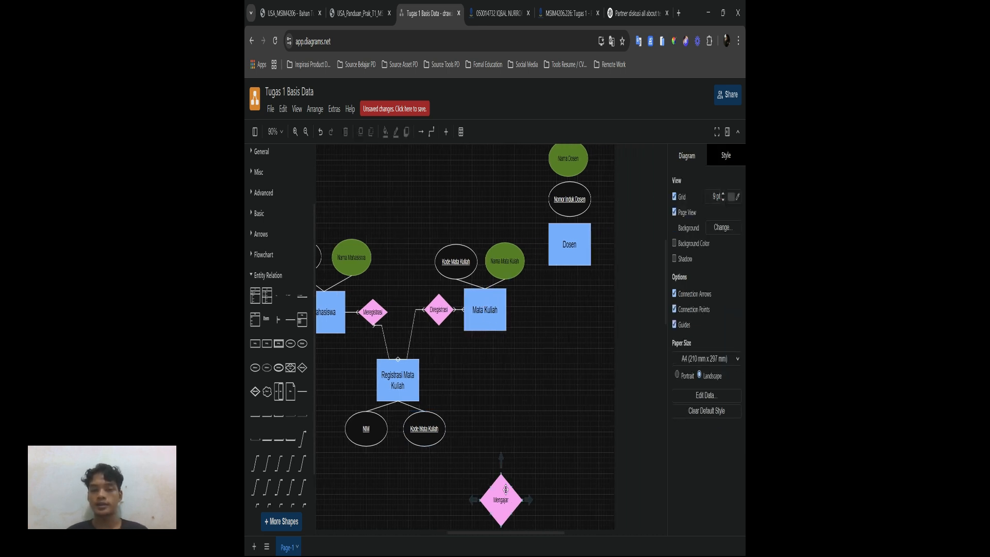
# Step: Place the Mengajar diamond and Dosen in a row beside Mata Kuliah, shrinking the diamond to match the other relationship diamonds
pyautogui.moveTo(505, 482); pyautogui.dragTo(593, 317)
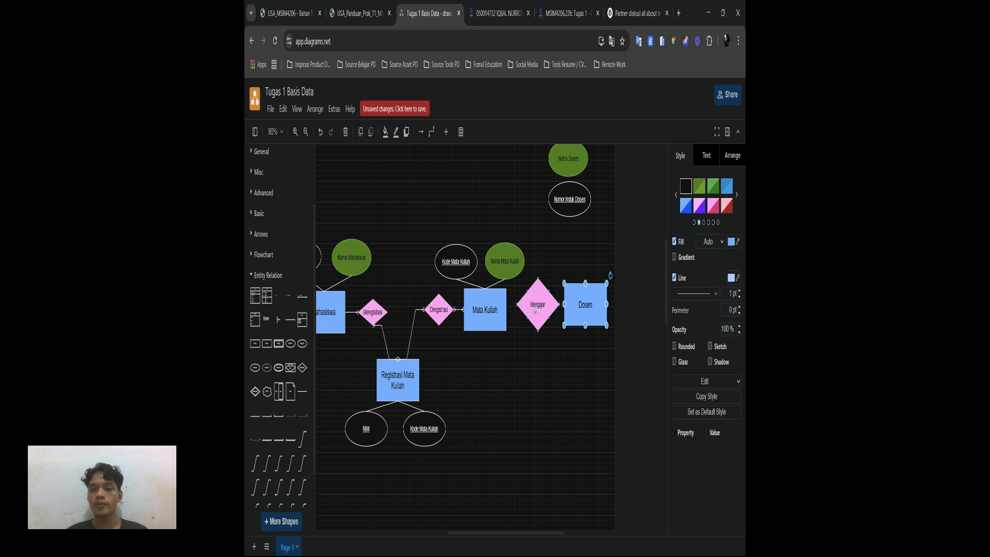
pyautogui.click(553, 294)
pyautogui.moveTo(559, 279); pyautogui.dragTo(585, 312)
pyautogui.click(588, 309)
# Step: Arrange the Nomor Induk Dosen and Nama Dosen ellipses side by side above Dosen, leaving connector space on both sides of Mengajar
pyautogui.click(574, 209)
pyautogui.moveTo(574, 209); pyautogui.dragTo(561, 261)
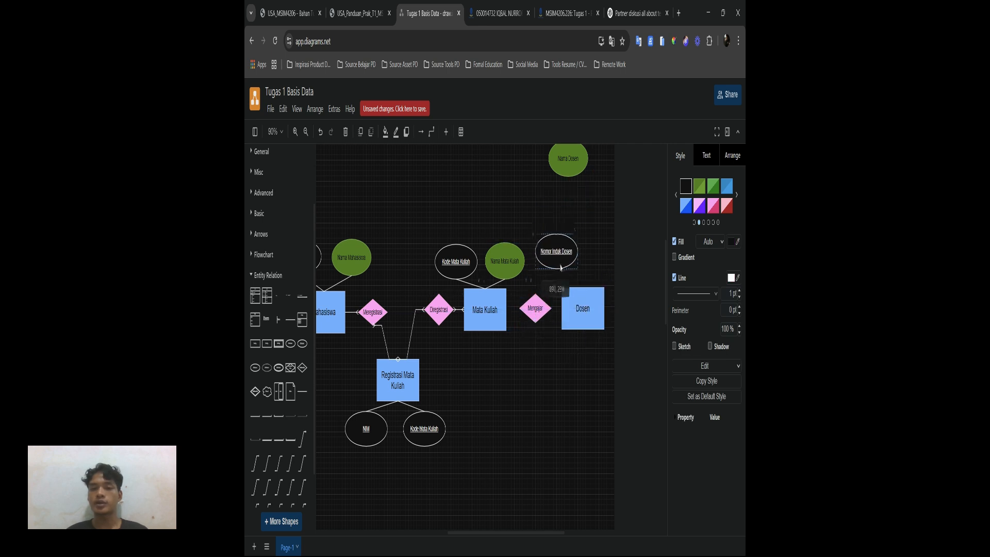
pyautogui.moveTo(573, 154); pyautogui.dragTo(635, 250)
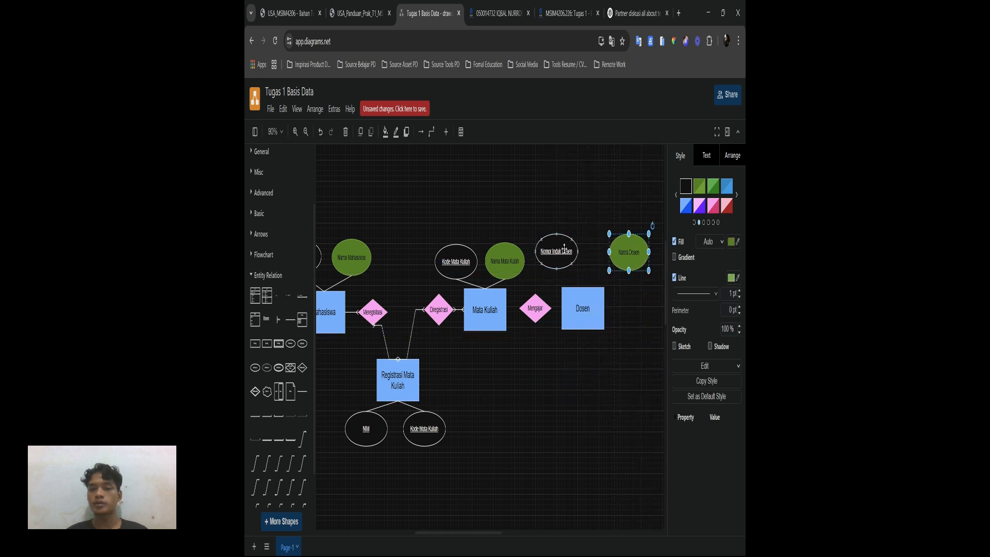
pyautogui.moveTo(560, 255); pyautogui.dragTo(622, 253)
pyautogui.moveTo(573, 308); pyautogui.dragTo(592, 303)
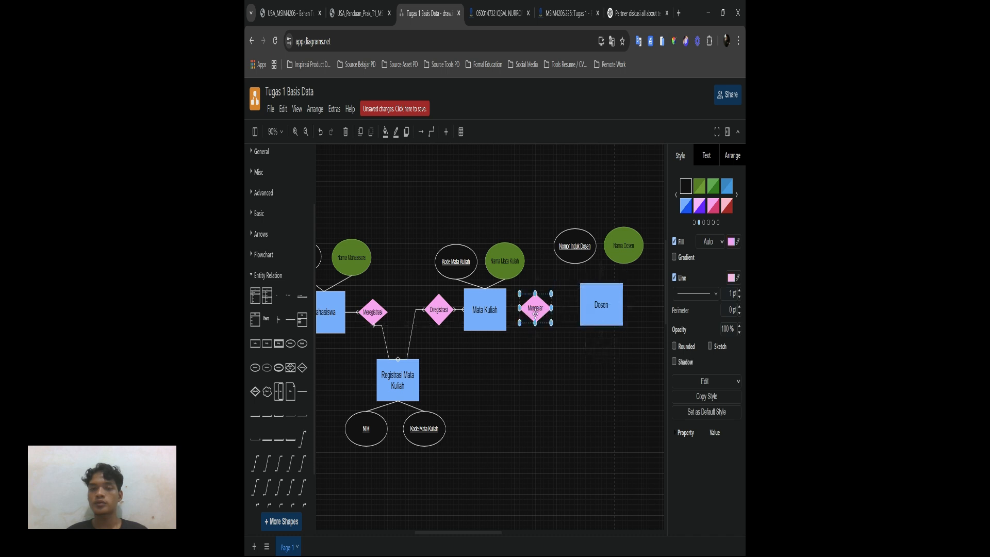
pyautogui.moveTo(534, 313); pyautogui.dragTo(536, 313)
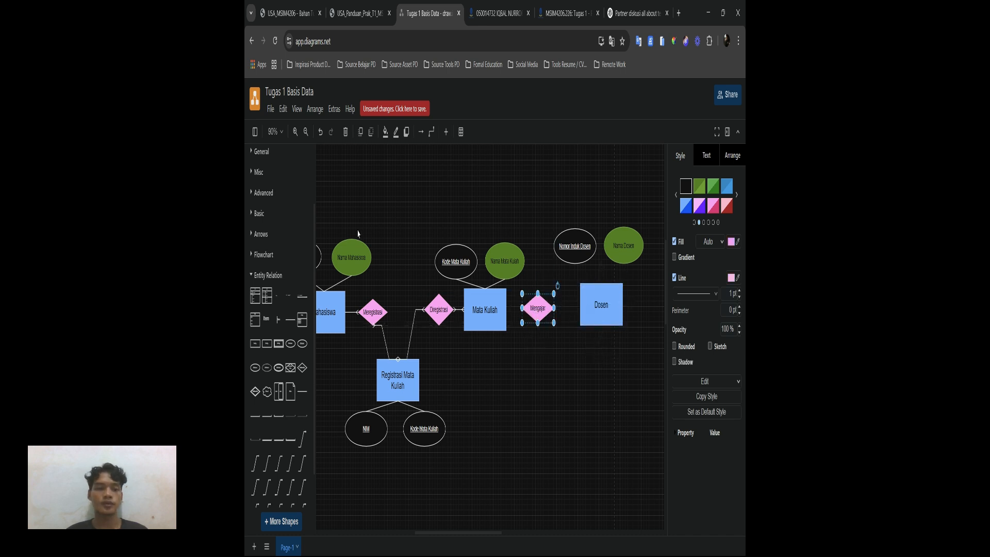
# Step: Connect the bottom of the Nomor Induk Dosen ellipse to the top of Dosen with a plain line
pyautogui.click(303, 392)
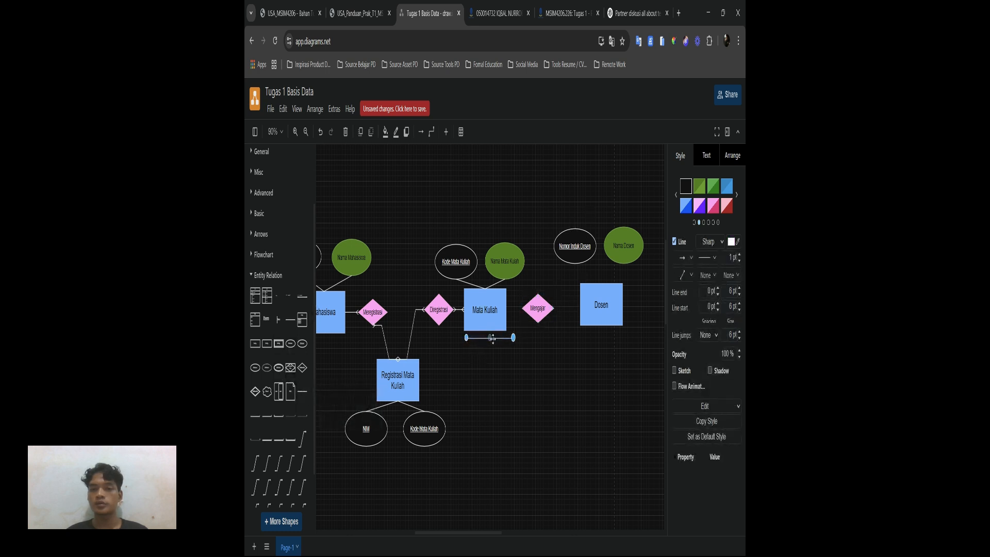
pyautogui.moveTo(492, 337); pyautogui.dragTo(600, 288)
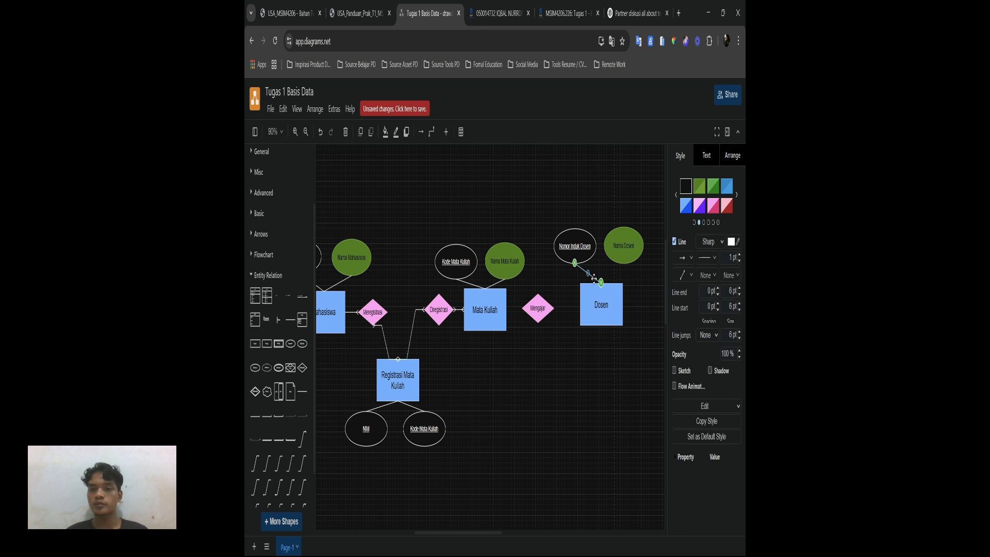
# Step: Duplicate the Nomor Induk Dosen line and attach the copy from the bottom of Nama Dosen to the top of Dosen
pyautogui.hotkey('ctrl', 'c')
pyautogui.hotkey('ctrl', 'v')
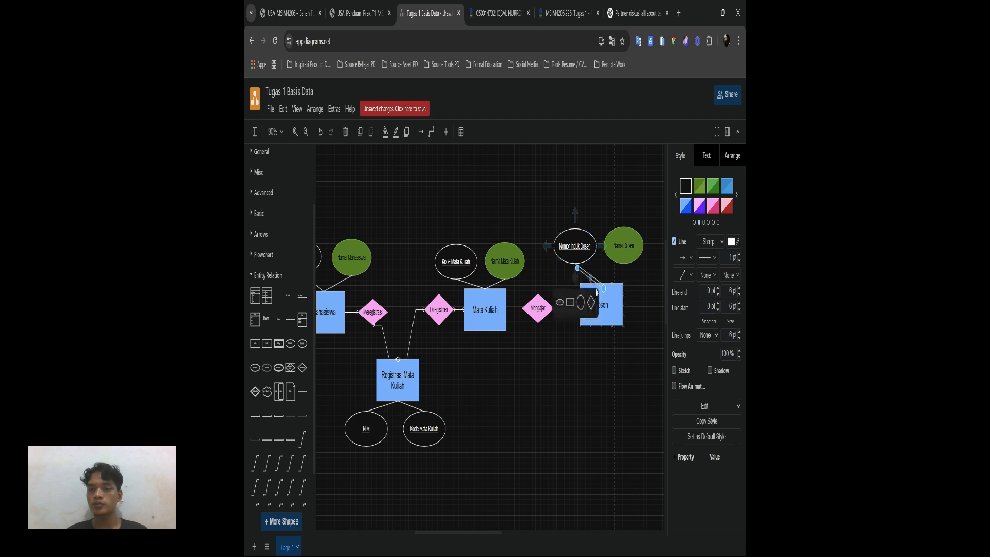
pyautogui.click(640, 292)
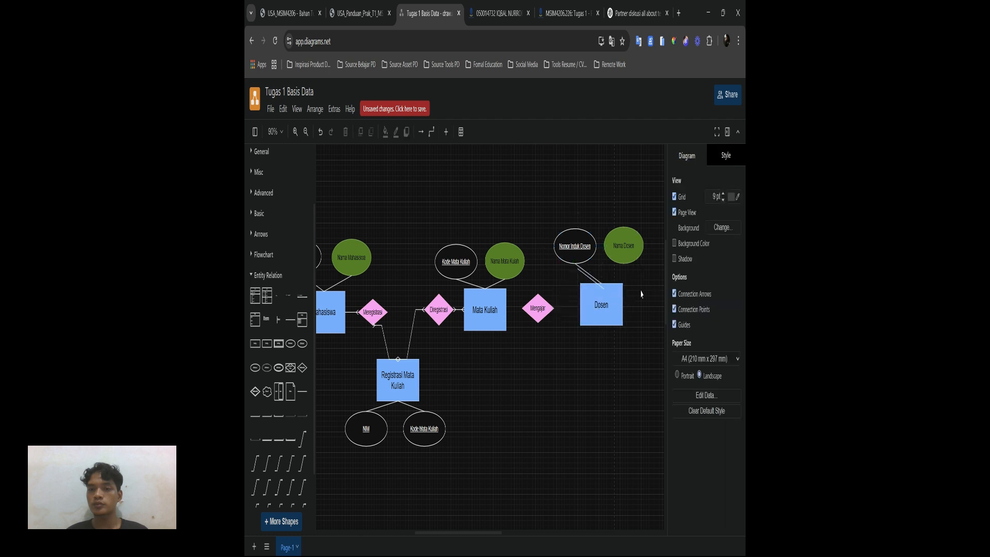
pyautogui.click(591, 276)
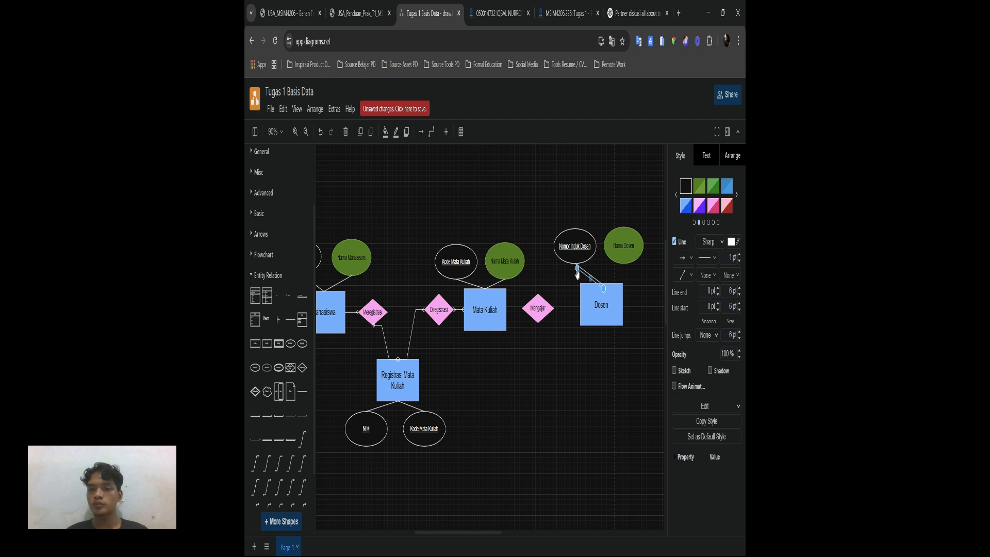
pyautogui.moveTo(577, 269); pyautogui.dragTo(623, 264)
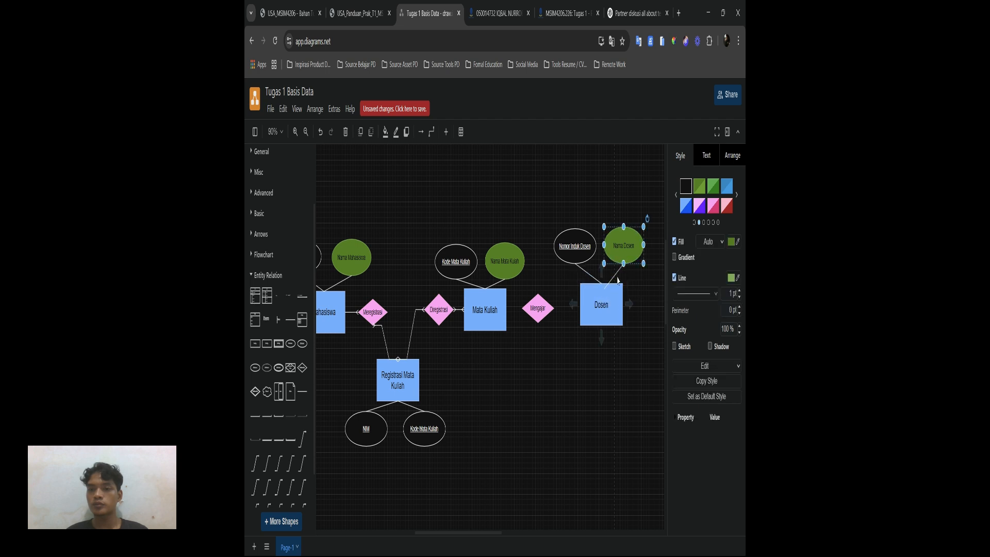
pyautogui.click(618, 278)
pyautogui.click(617, 274)
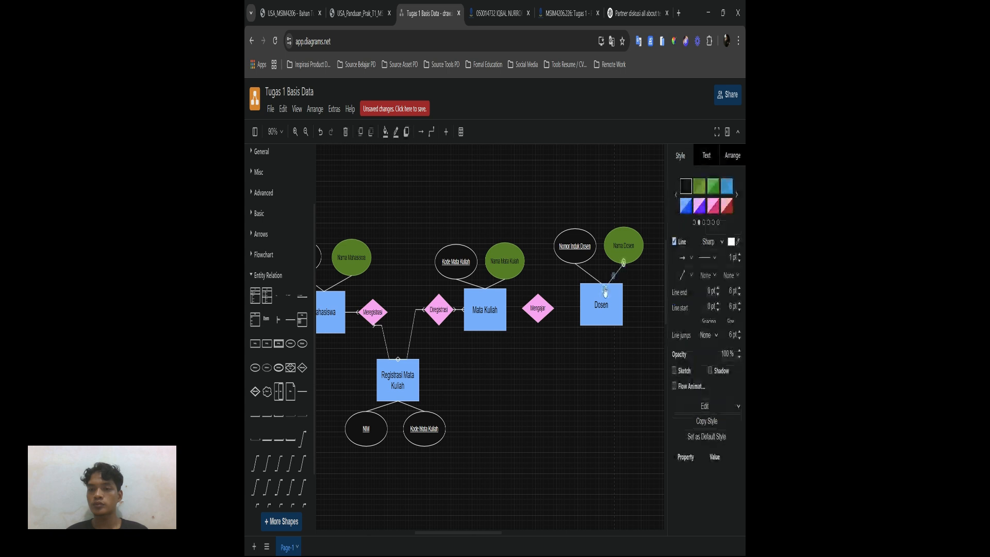
pyautogui.moveTo(604, 293)
pyautogui.mouseDown()
pyautogui.moveTo(606, 268)
pyautogui.moveTo(601, 283)
pyautogui.mouseUp()
pyautogui.click(556, 380)
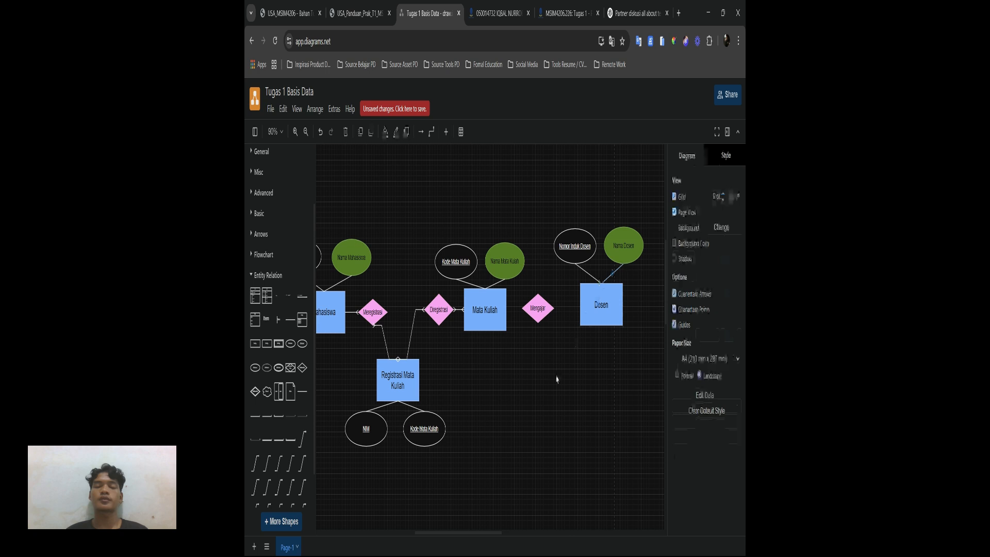
# Step: Shift the Mengajar diamond slightly toward Dosen so it sits more centrally between Mata Kuliah and Dosen
pyautogui.click(482, 315)
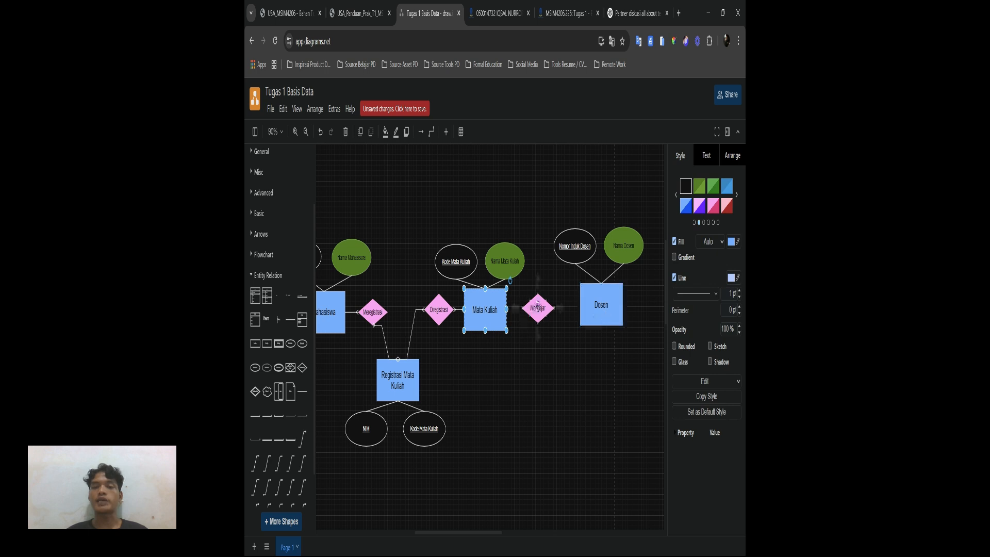
pyautogui.click(611, 306)
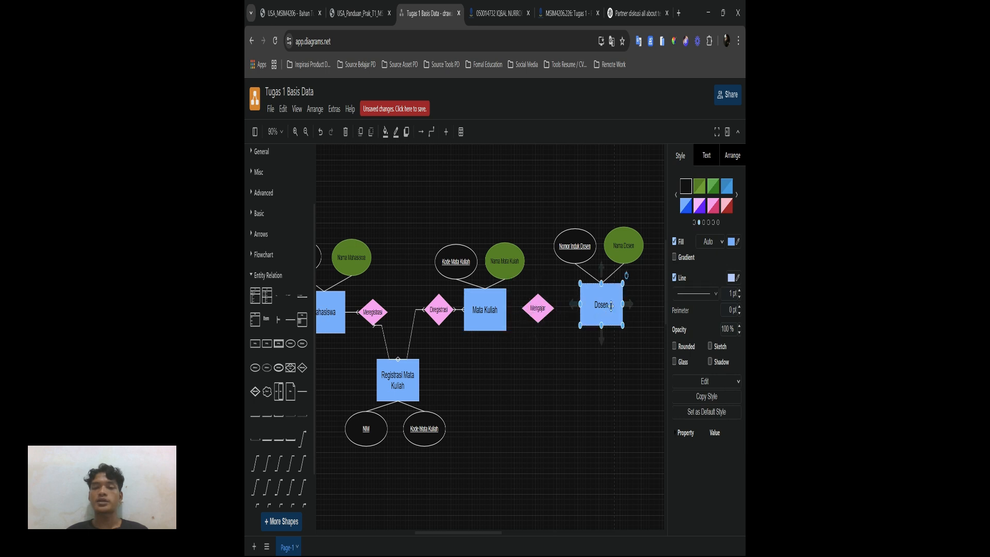
pyautogui.click(482, 315)
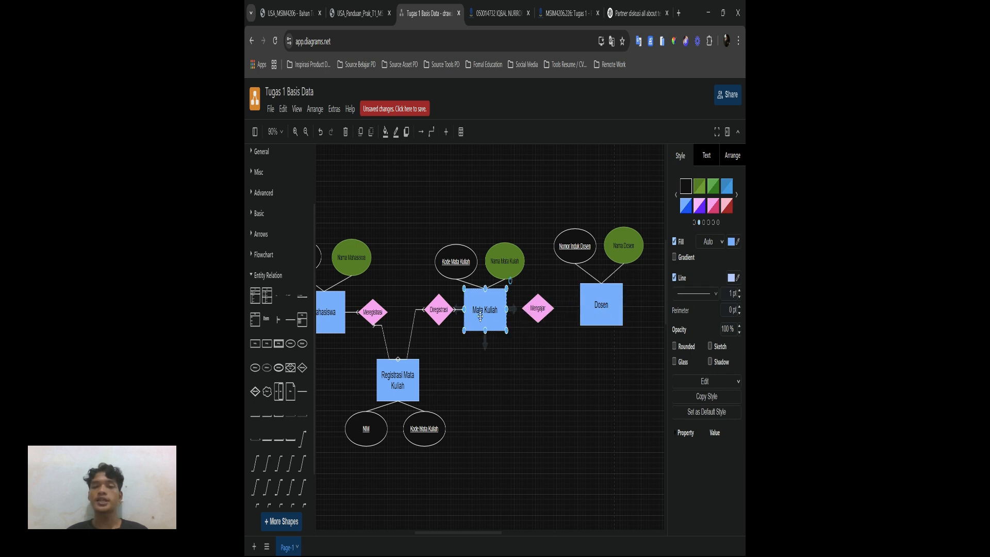
pyautogui.click(594, 293)
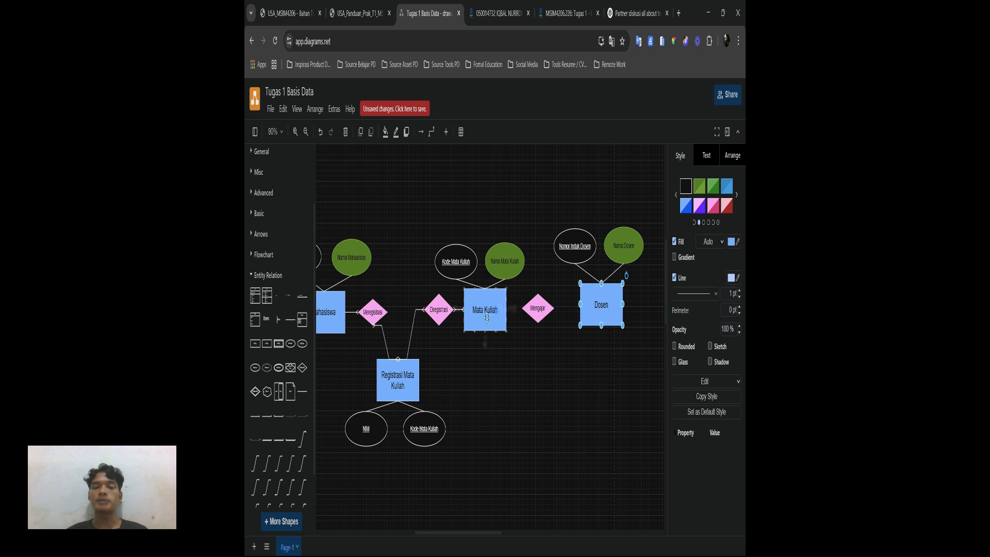
pyautogui.click(537, 310)
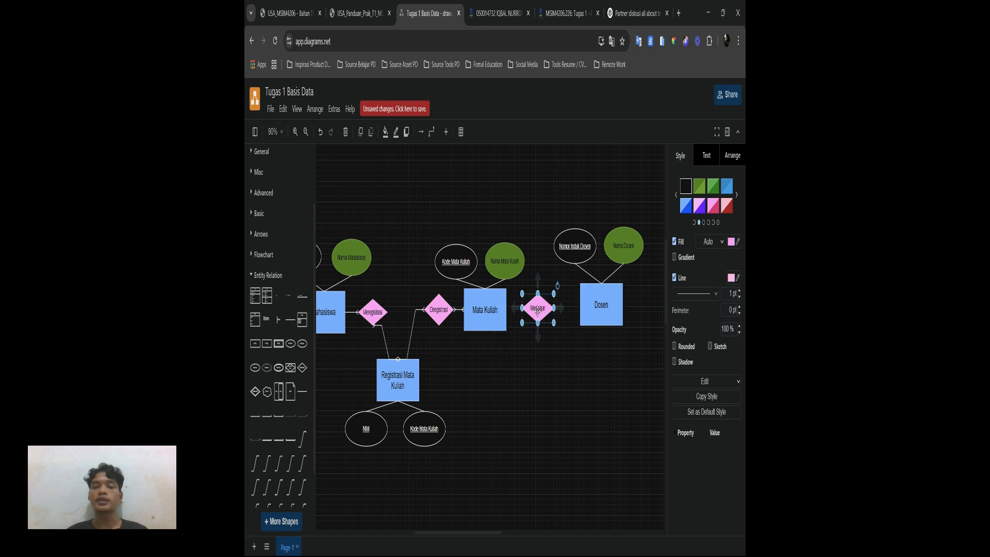
pyautogui.moveTo(537, 311); pyautogui.dragTo(538, 311)
# Step: Connect Mata Kuliah to the Mengajar diamond with a crow's-foot cardinality connector, placing its marked end at Mengajar
pyautogui.click(497, 306)
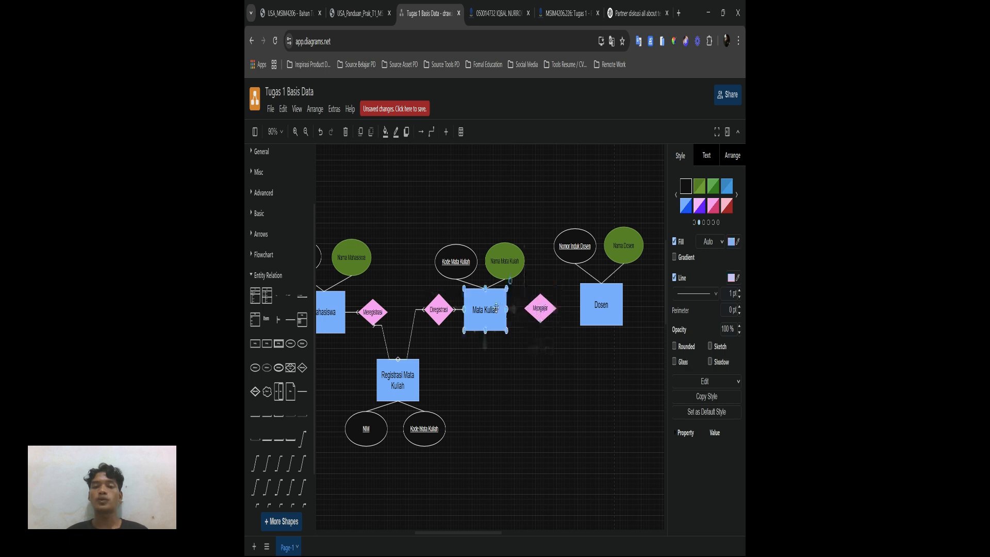
pyautogui.click(584, 307)
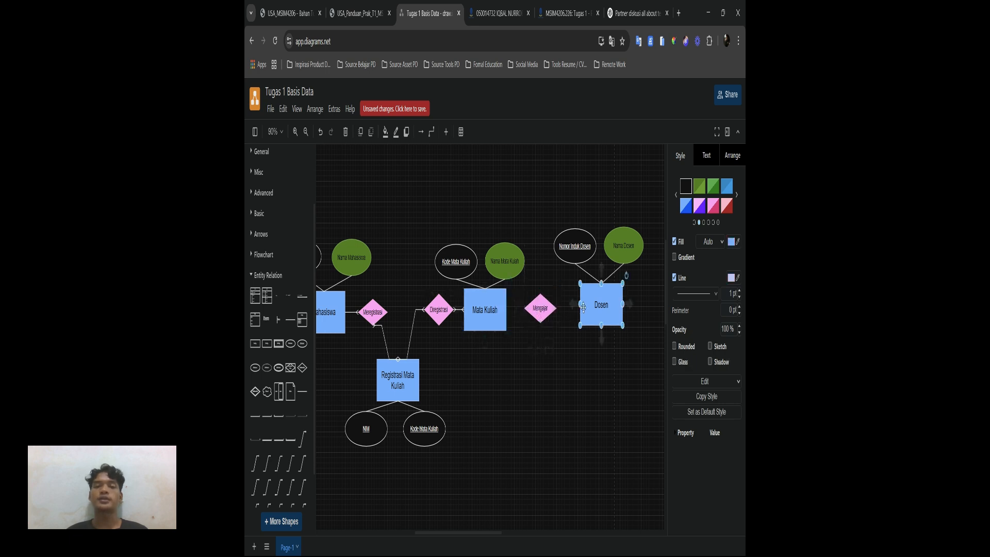
pyautogui.click(487, 310)
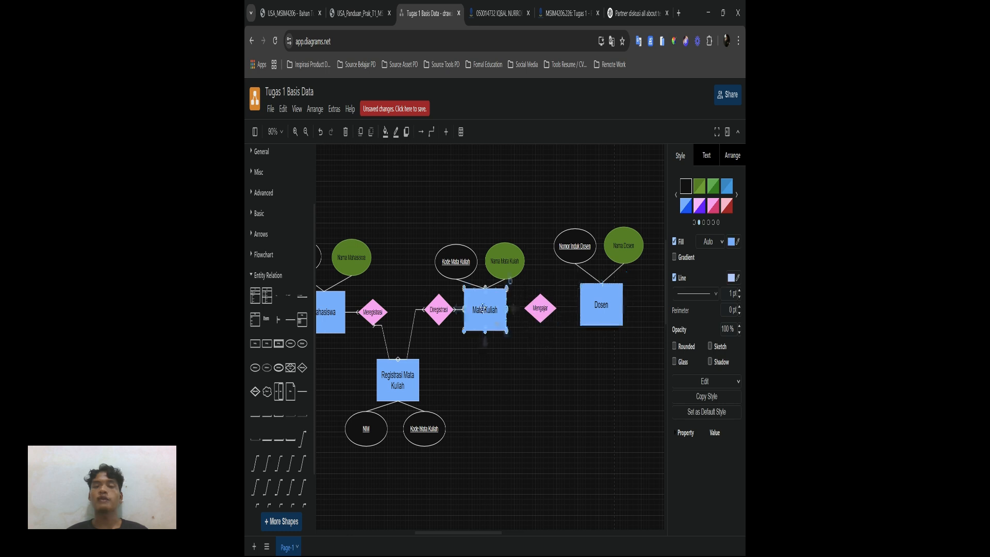
pyautogui.click(602, 298)
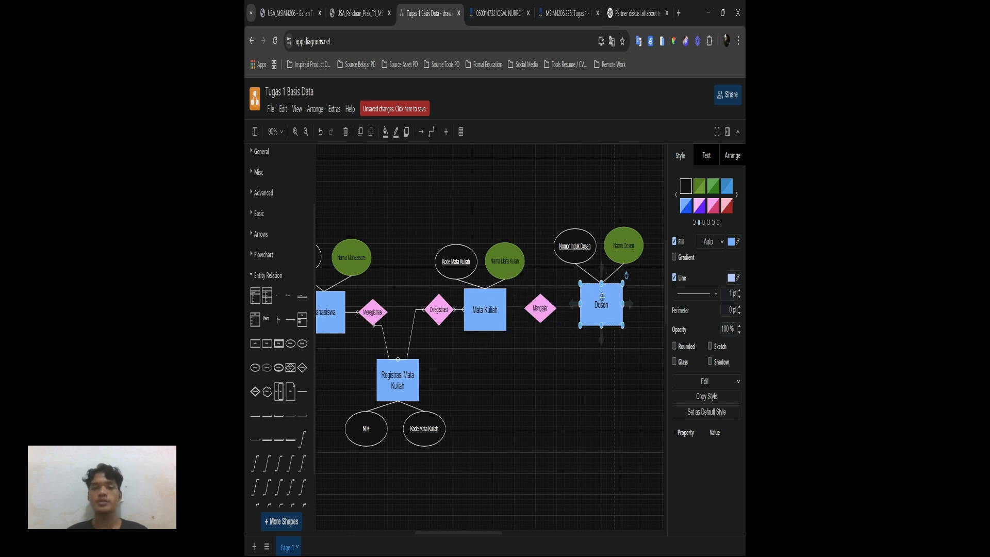
pyautogui.click(476, 313)
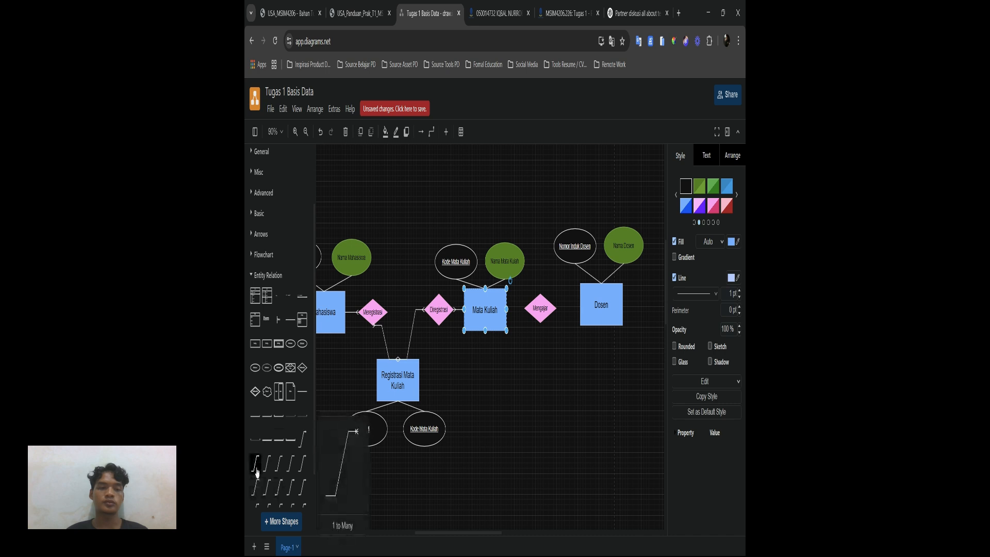
pyautogui.click(278, 463)
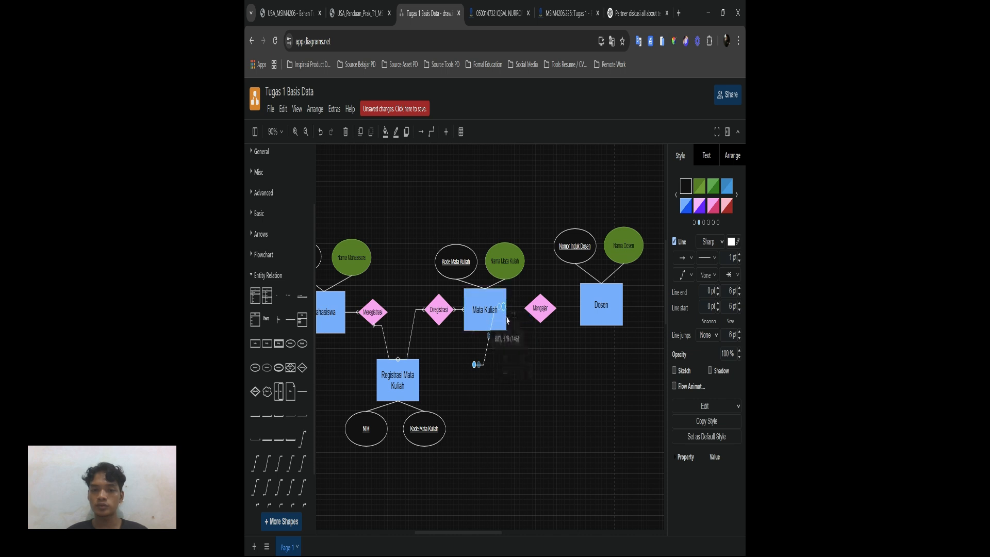
pyautogui.moveTo(504, 315); pyautogui.dragTo(541, 323)
pyautogui.click(529, 359)
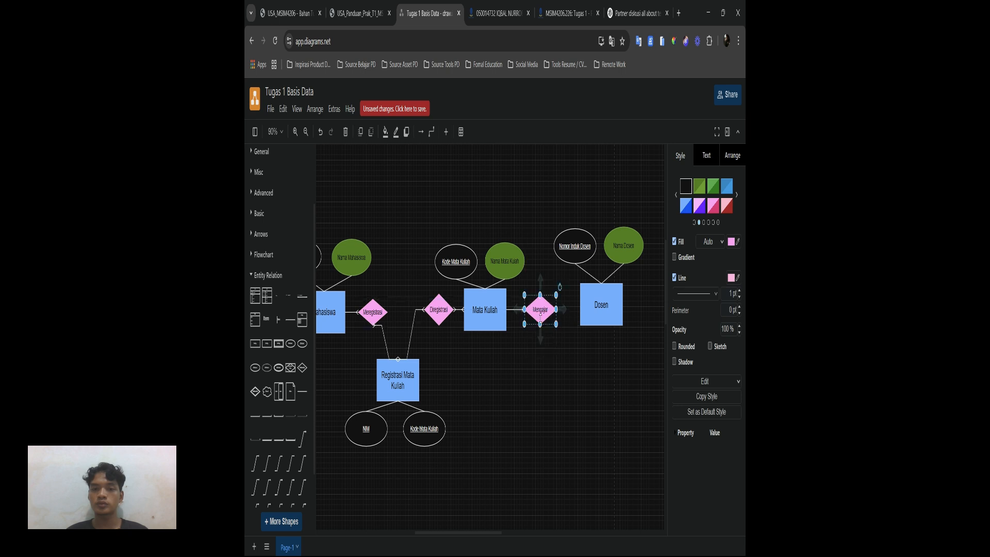
pyautogui.click(531, 409)
# Step: Duplicate the cardinality connector to link Mengajar to Dosen, and level Dosen with Mata Kuliah so the line runs straight
pyautogui.click(520, 309)
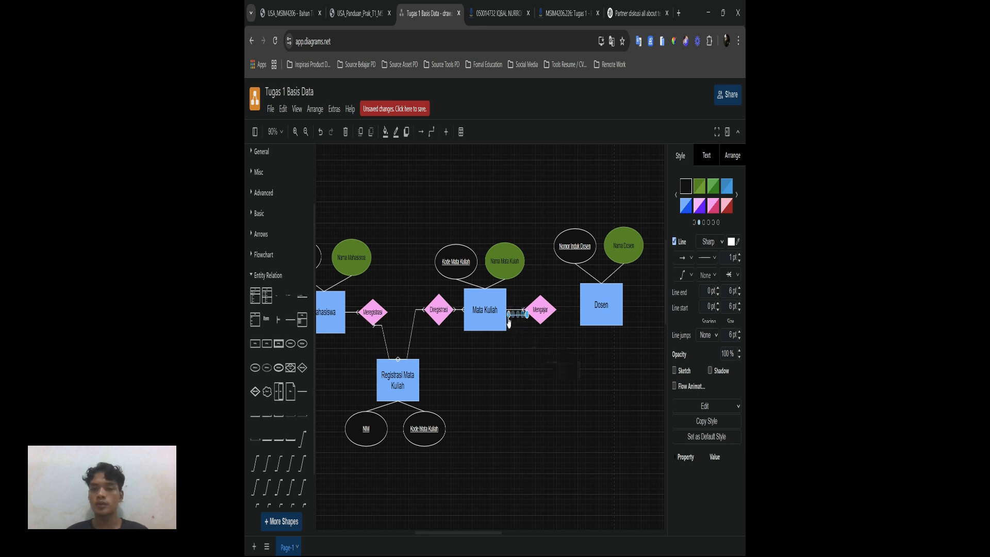
pyautogui.moveTo(509, 316); pyautogui.dragTo(602, 321)
pyautogui.click(603, 316)
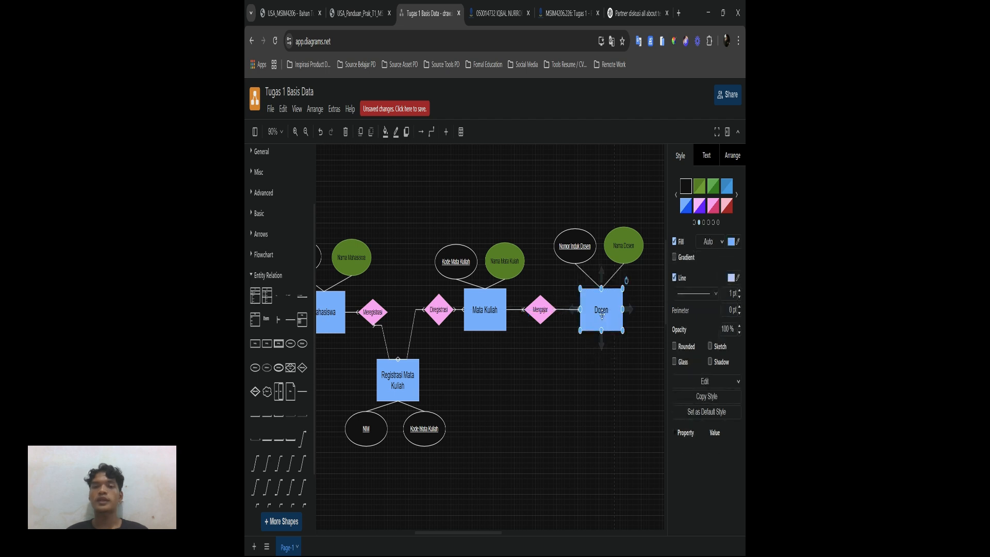
pyautogui.click(568, 389)
# Step: Move the entity relationship table into the empty area below Mengajar and Dosen for comparison with the diagram
pyautogui.scroll(-3, 492, 397)
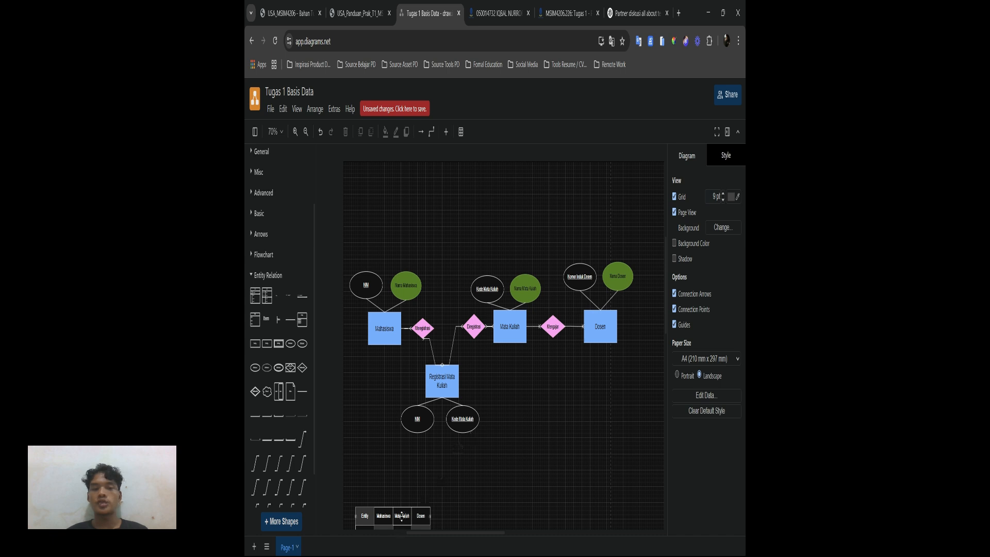
pyautogui.moveTo(399, 516); pyautogui.dragTo(555, 382)
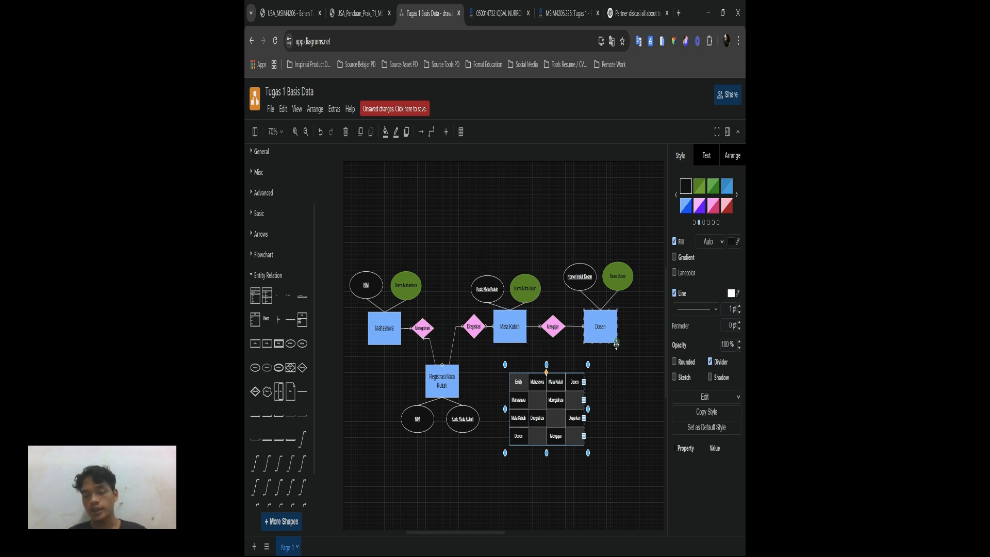
pyautogui.click(594, 336)
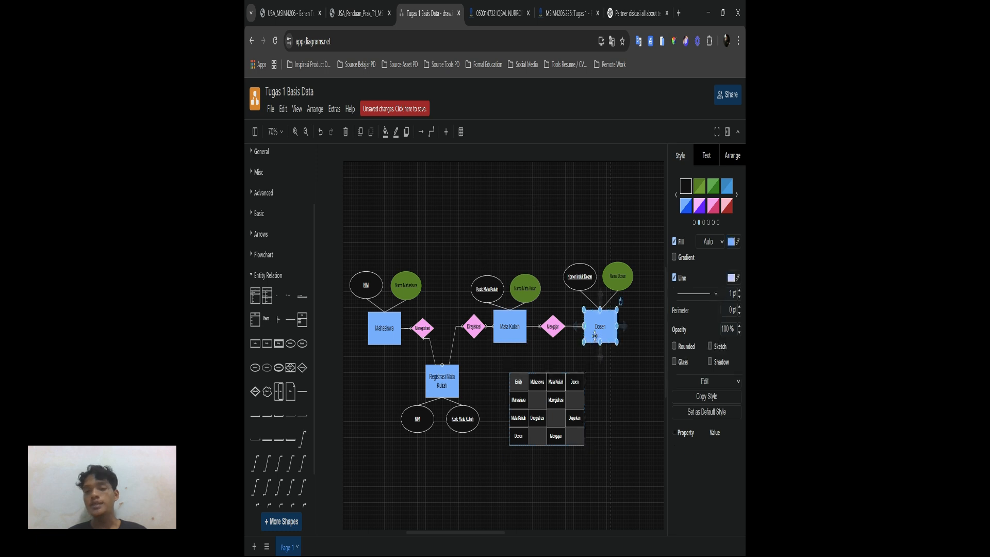